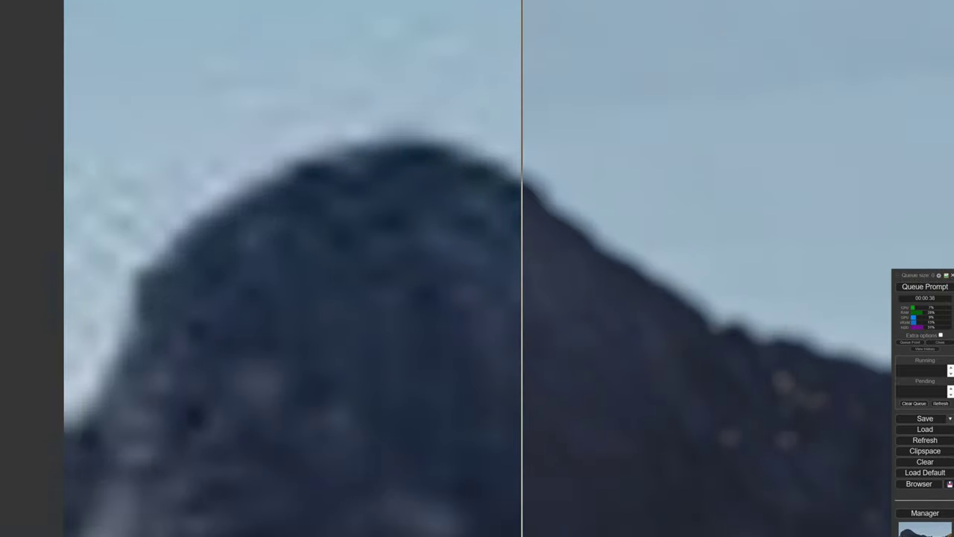
pyautogui.moveTo(521, 313); pyautogui.dragTo(233, 175)
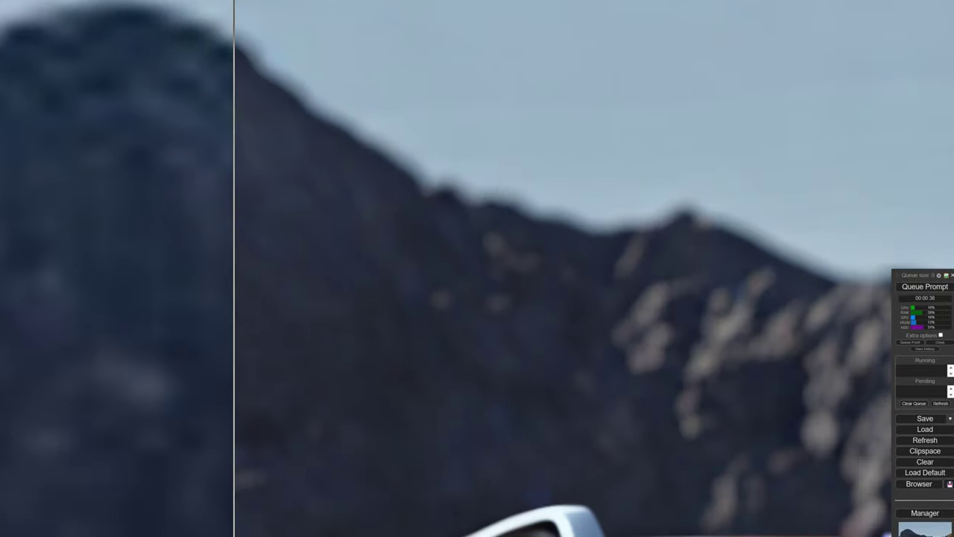
pyautogui.moveTo(350, 248); pyautogui.dragTo(249, 183)
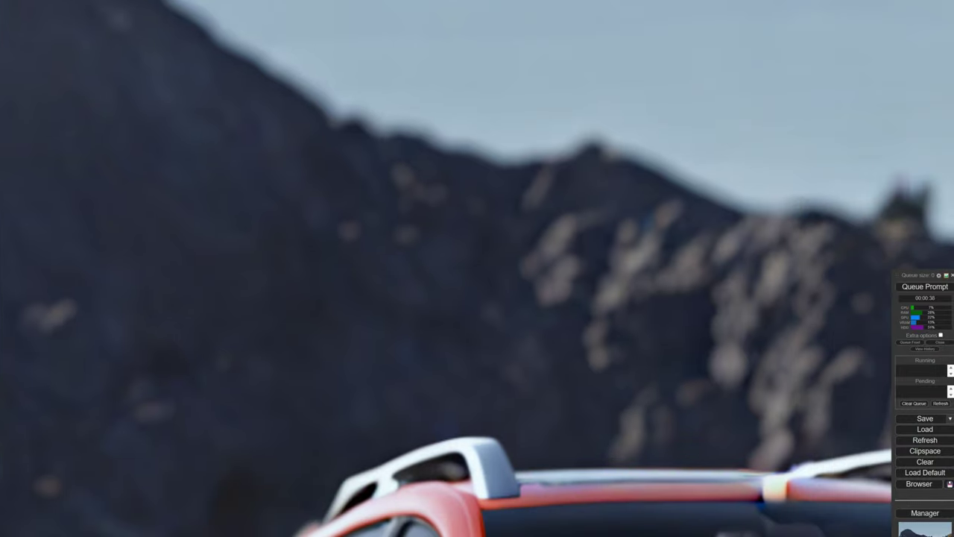
pyautogui.scroll(-7, 245, 183)
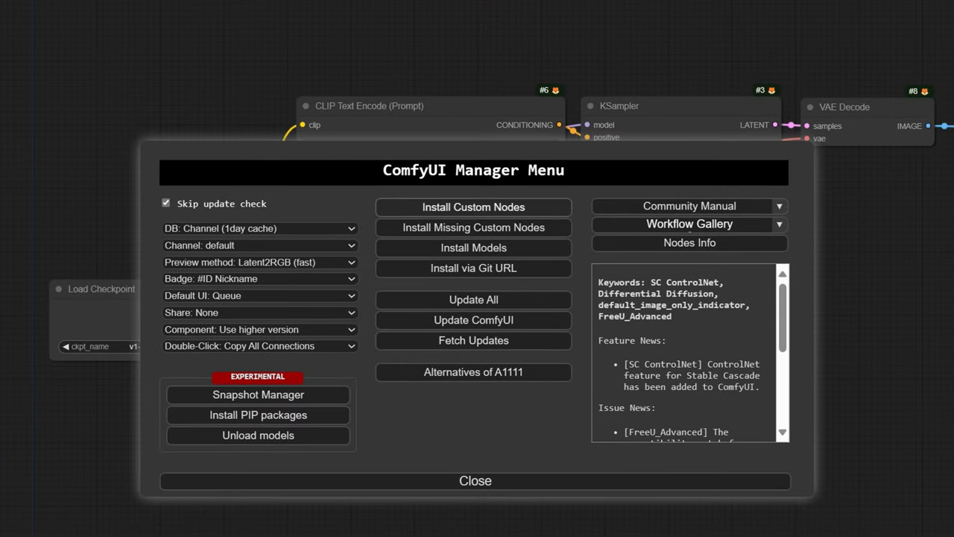
# - Search the installable custom nodes in ComfyUI Manager, and start ComfyUI from Command Prompt with run_nvidia_gpu.bat
pyautogui.click(475, 255)
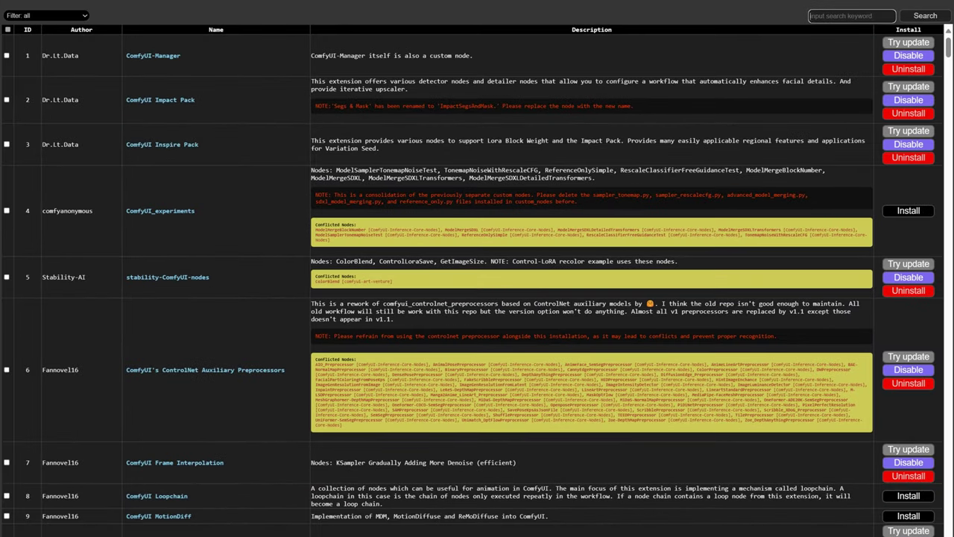
pyautogui.press('Return')
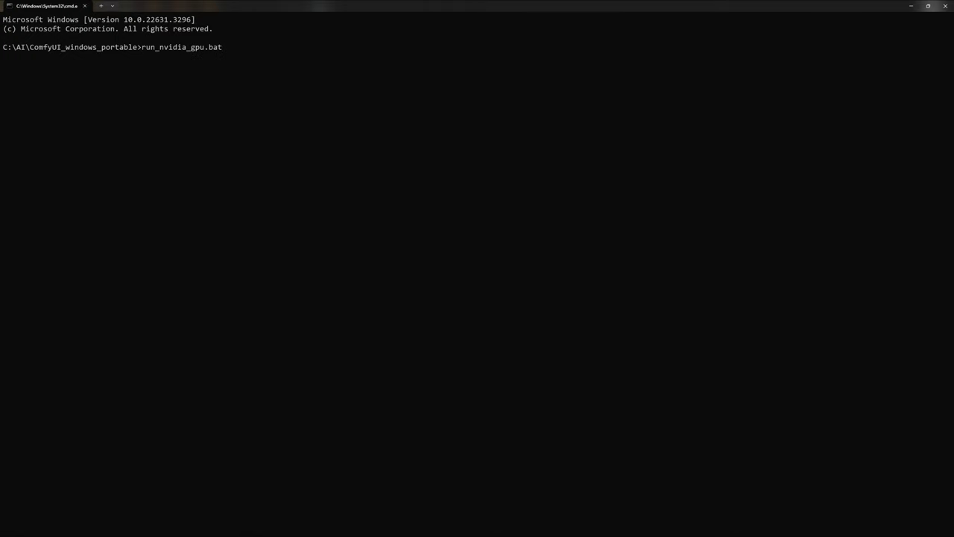
pyautogui.press('Return')
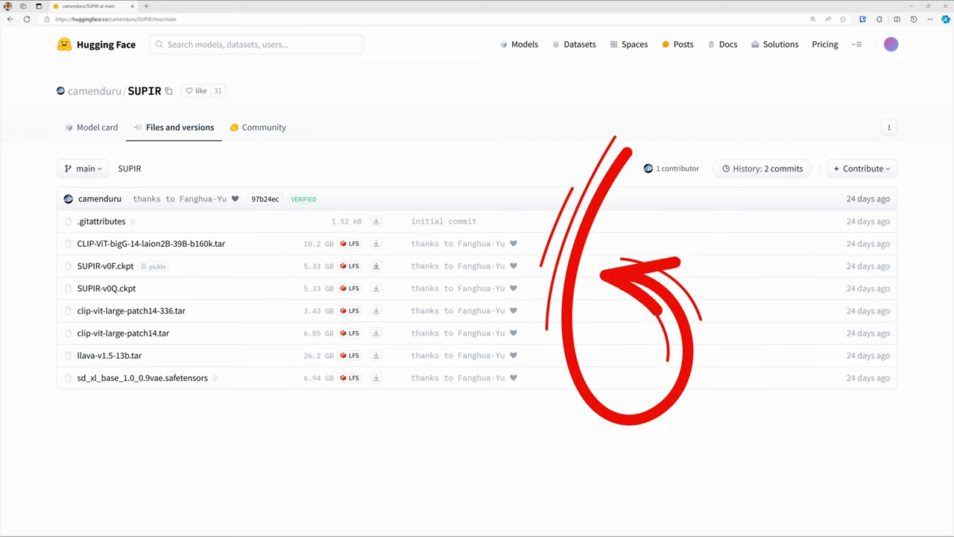
# - Download SUPIR-v0F.ckpt from Hugging Face, and in File Explorer move SUPIR-v0Q.ckpt and SUPIR-v0F.ckpt into ComfyUI's models\checkpoints folder
pyautogui.click(376, 266)
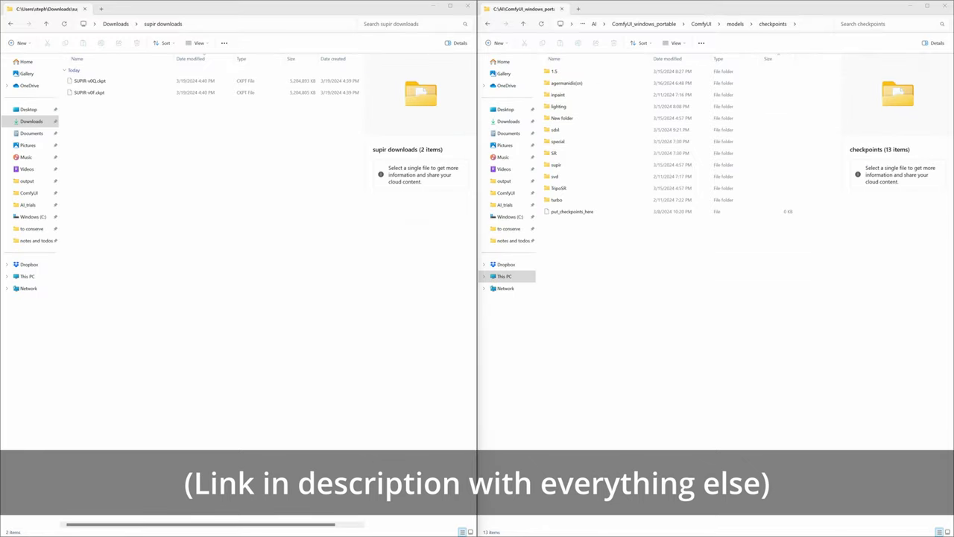
pyautogui.moveTo(246, 246); pyautogui.dragTo(83, 81)
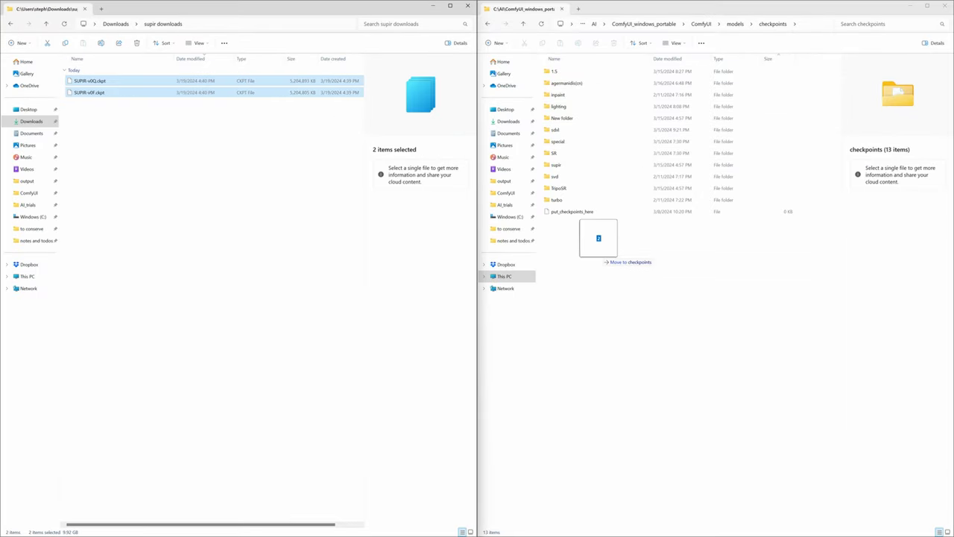
pyautogui.moveTo(625, 277); pyautogui.dragTo(626, 280)
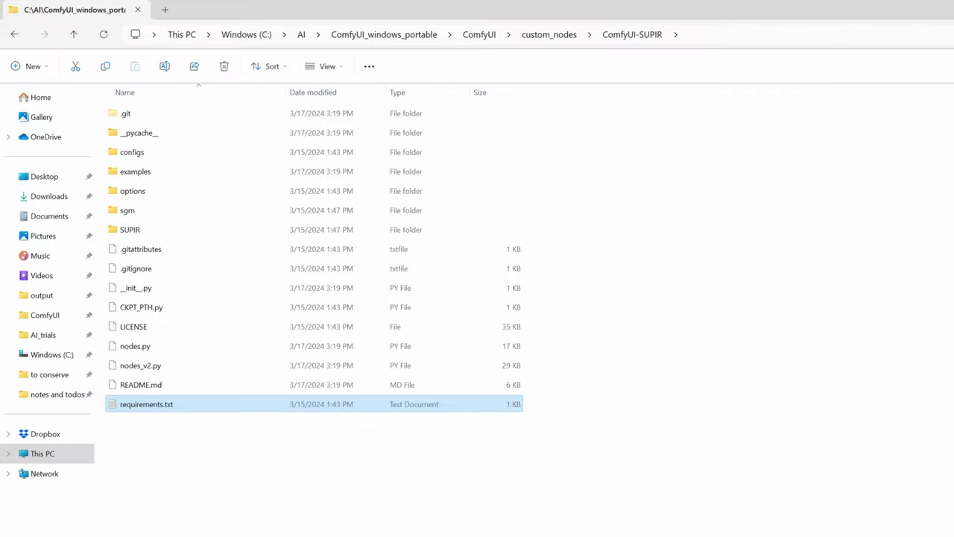
# - Open a command prompt in the custom_nodes\ComfyUI-SUPIR folder that contains requirements.txt
pyautogui.hotkey('ctrl', 'l')
pyautogui.write('cmd')
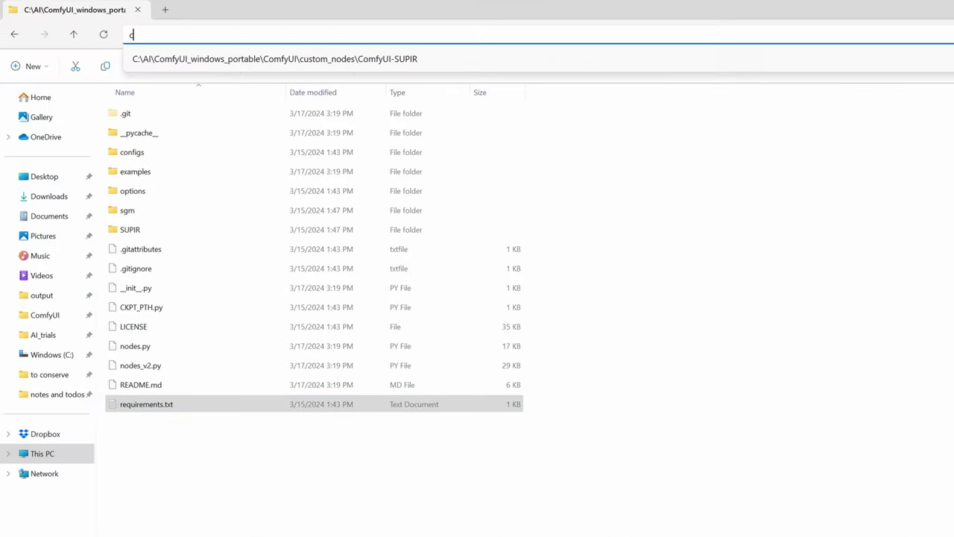
pyautogui.press('Return')
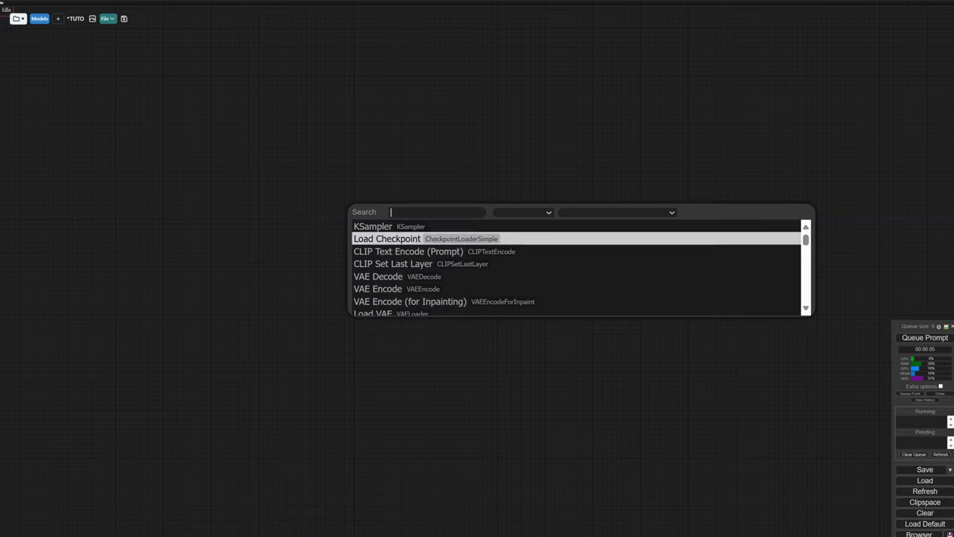
# - Add a SUPIR Model Loader node to the empty ComfyUI canvas by searching for "supir", and widen it
pyautogui.write('supir')
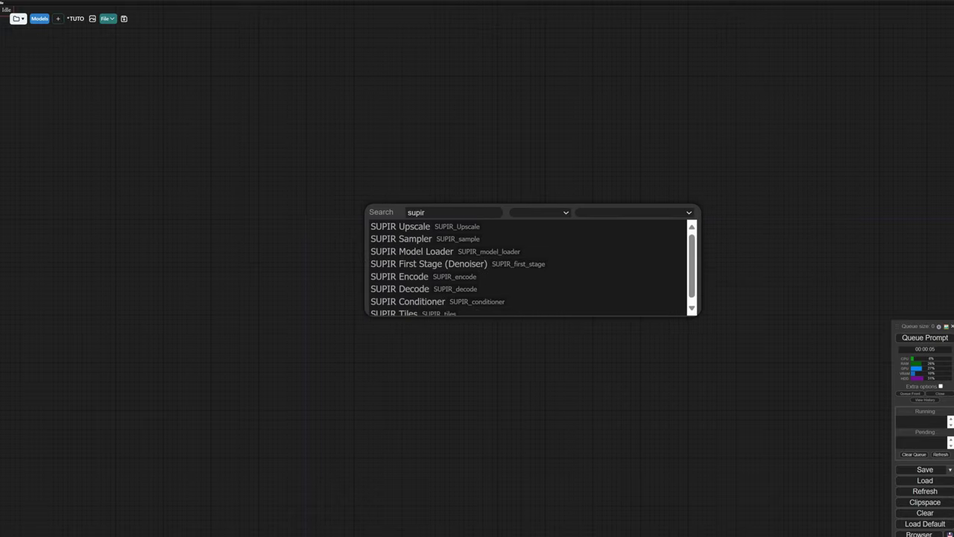
pyautogui.press('Down')
pyautogui.press('Down')
pyautogui.press('Down')
pyautogui.press('Return')
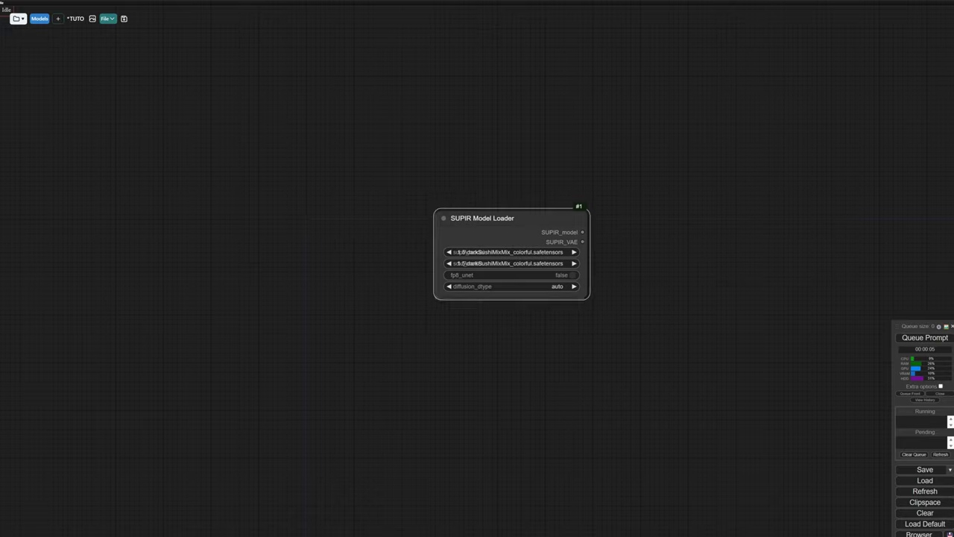
pyautogui.moveTo(482, 217); pyautogui.dragTo(480, 220)
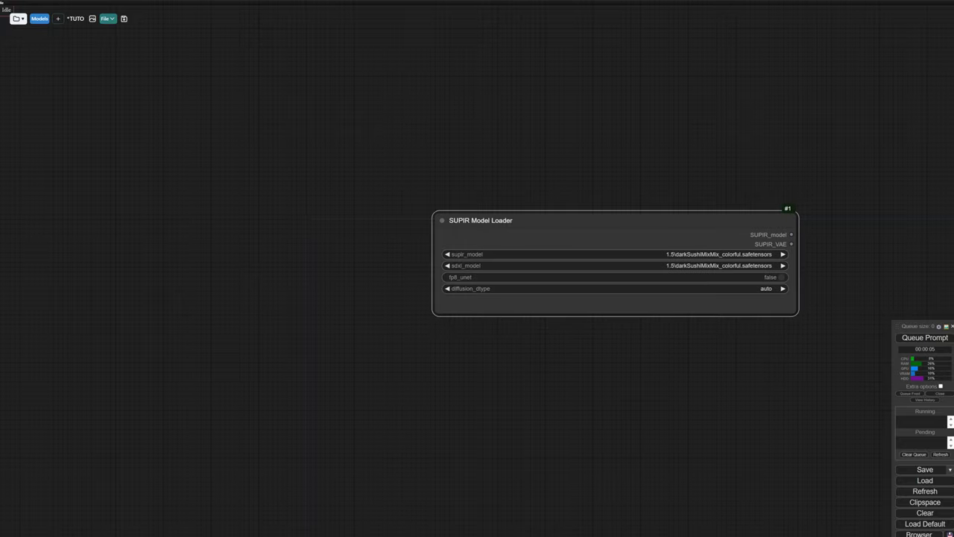
# - Set the SUPIR Model Loader's sdxl_model to sdxl\leosamsHelloworldSDXL_helloworldSDXL40.safetensors
pyautogui.scroll(9, 624, 243)
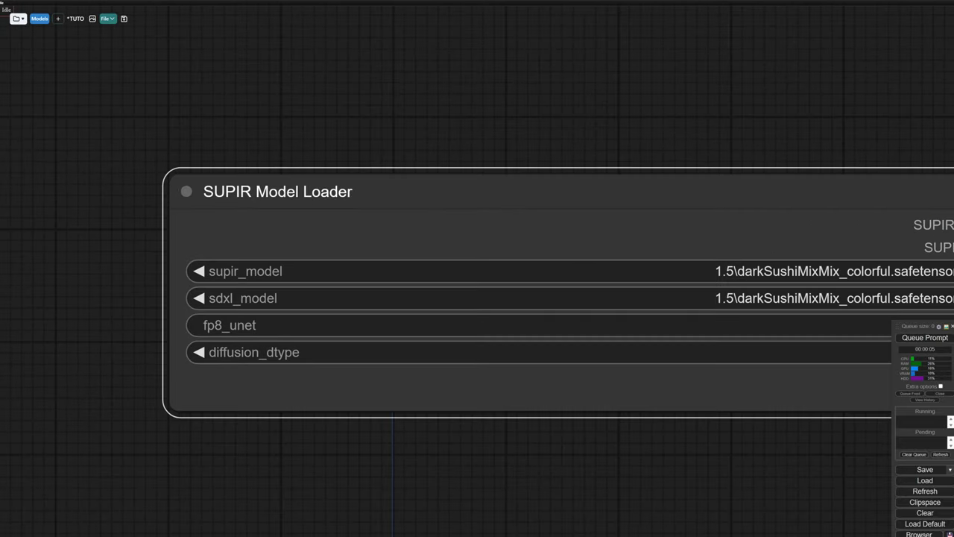
pyautogui.moveTo(624, 128); pyautogui.dragTo(438, 112)
pyautogui.click(600, 255)
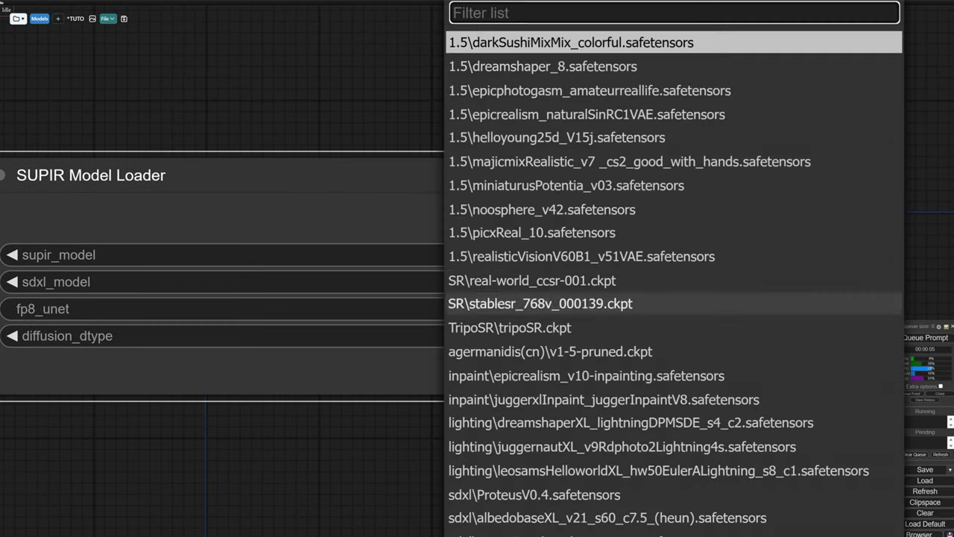
pyautogui.scroll(-5, 601, 304)
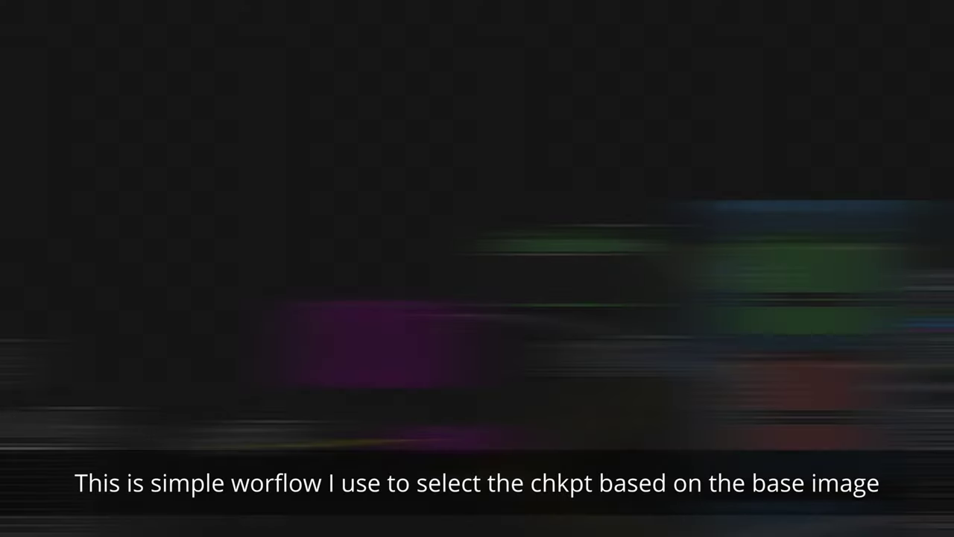
pyautogui.scroll(5, 604, 387)
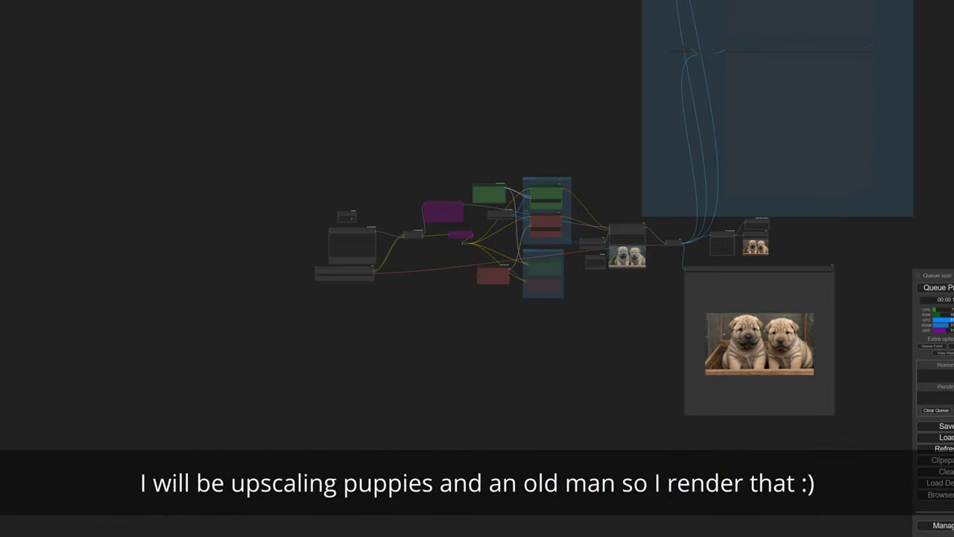
pyautogui.scroll(20, 452, 204)
pyautogui.moveTo(713, 103); pyautogui.dragTo(615, 102)
pyautogui.write('a')
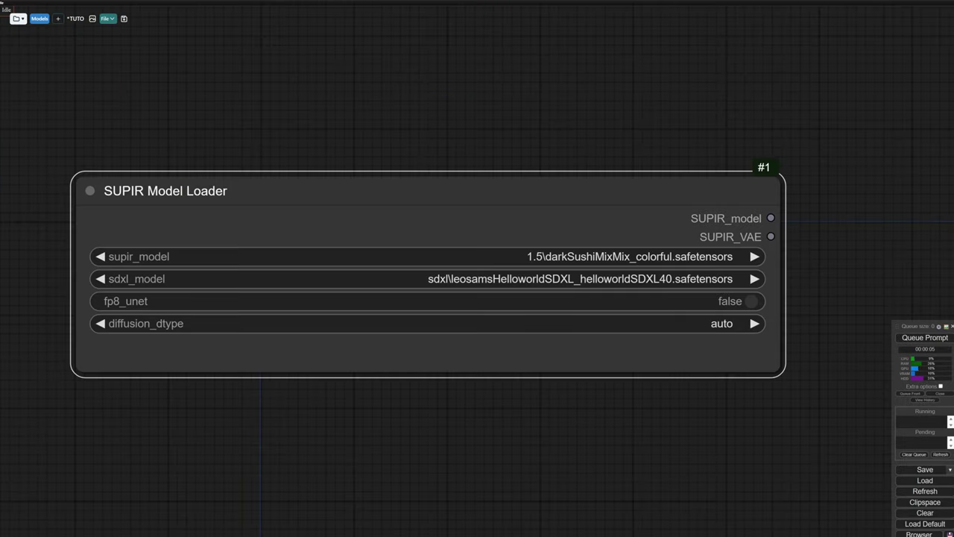
# - Set the SUPIR Model Loader's supir_model to supir\SUPIR-v0Q.ckpt
pyautogui.click(439, 257)
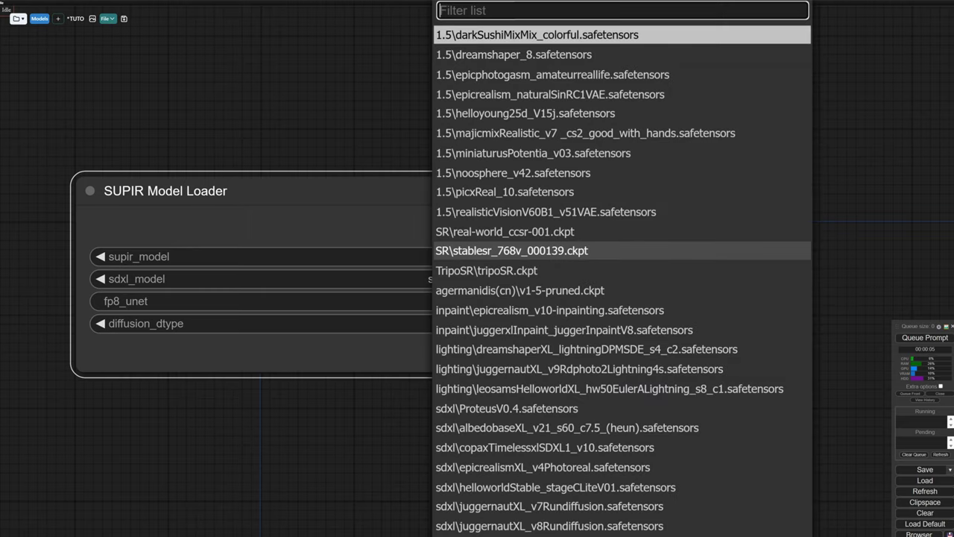
pyautogui.scroll(-5, 440, 436)
pyautogui.scroll(-4, 589, 440)
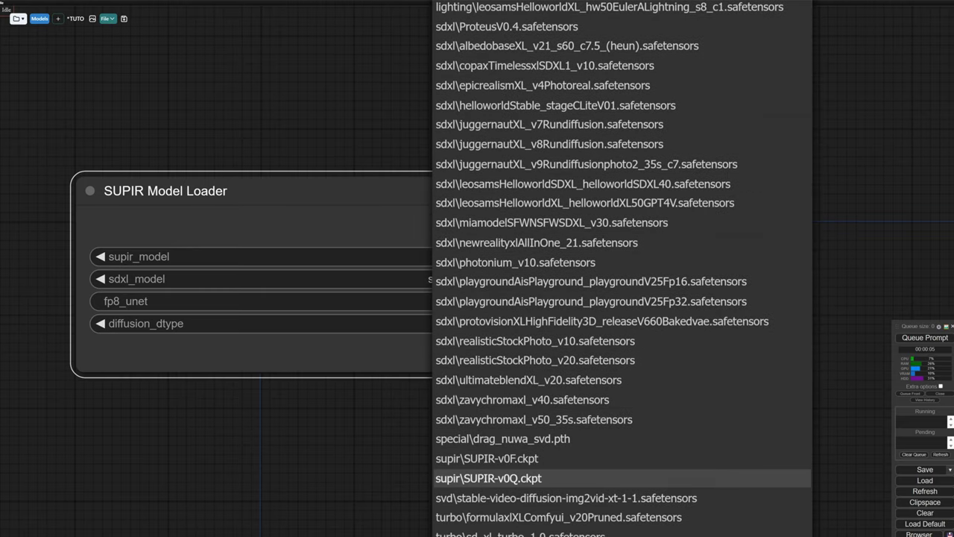
pyautogui.click(488, 478)
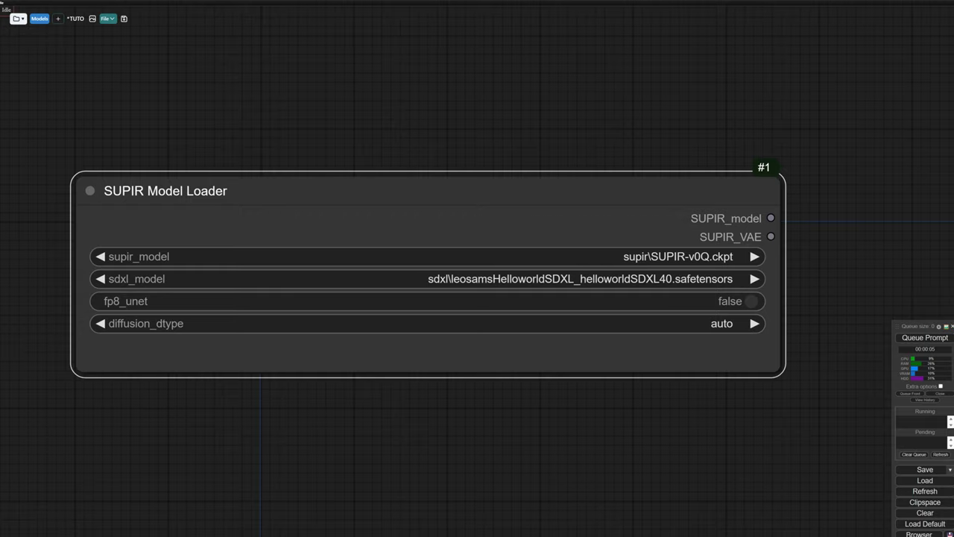
# - Choose auto as the diffusion_dtype of the SUPIR Model Loader, with fp8_unet left at false
pyautogui.scroll(3, 709, 308)
pyautogui.click(710, 306)
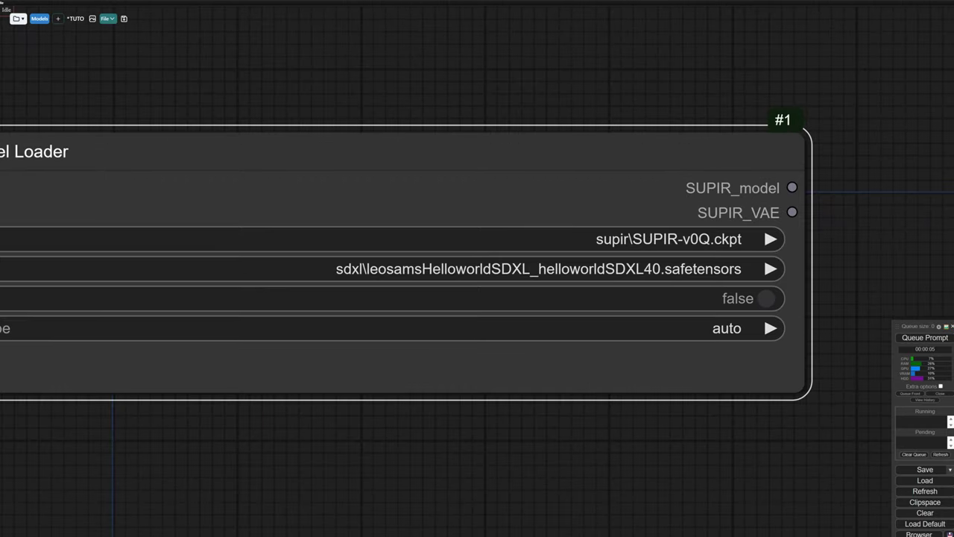
pyautogui.scroll(-3, 658, 296)
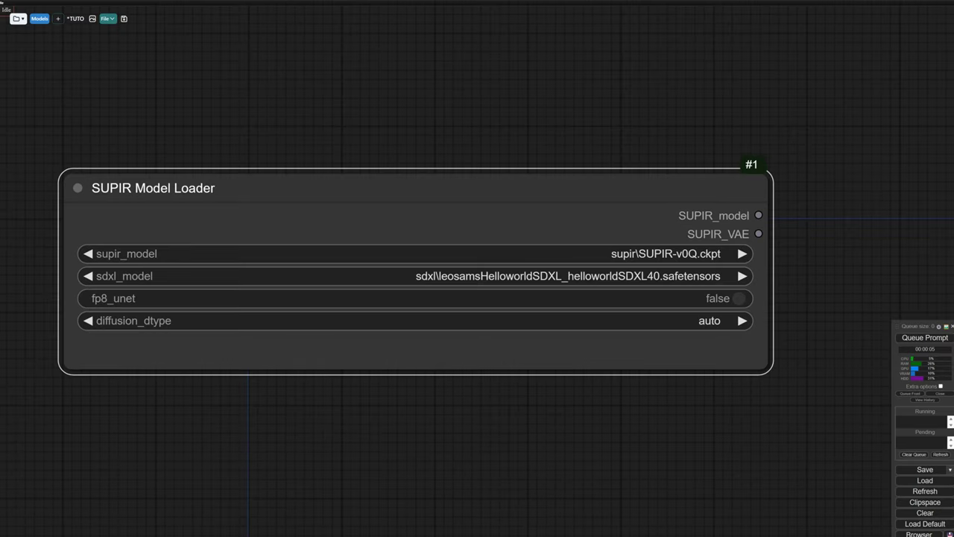
pyautogui.click(619, 321)
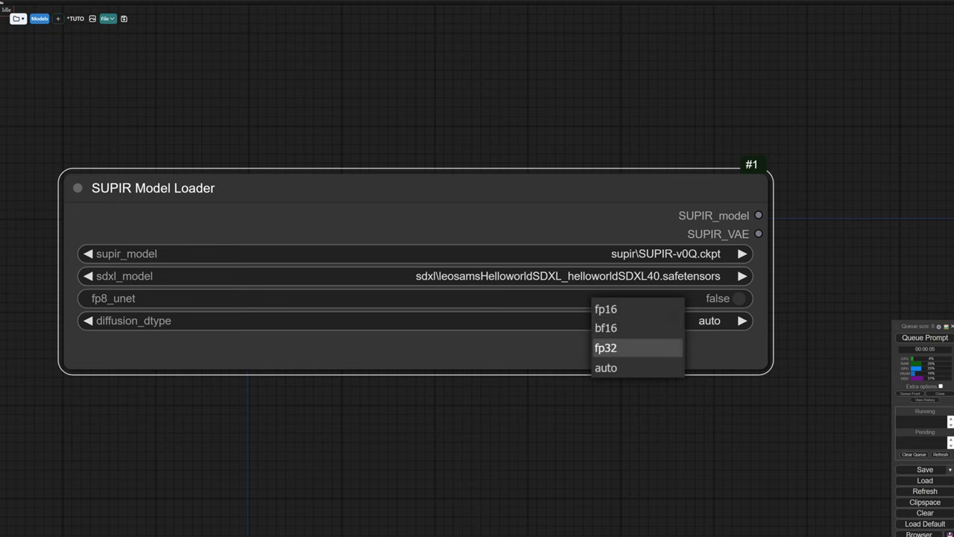
pyautogui.click(606, 367)
# - Add a SUPIR First Stage (Denoiser) node beside the SUPIR Model Loader by searching for "denoiser"
pyautogui.scroll(-7, 591, 320)
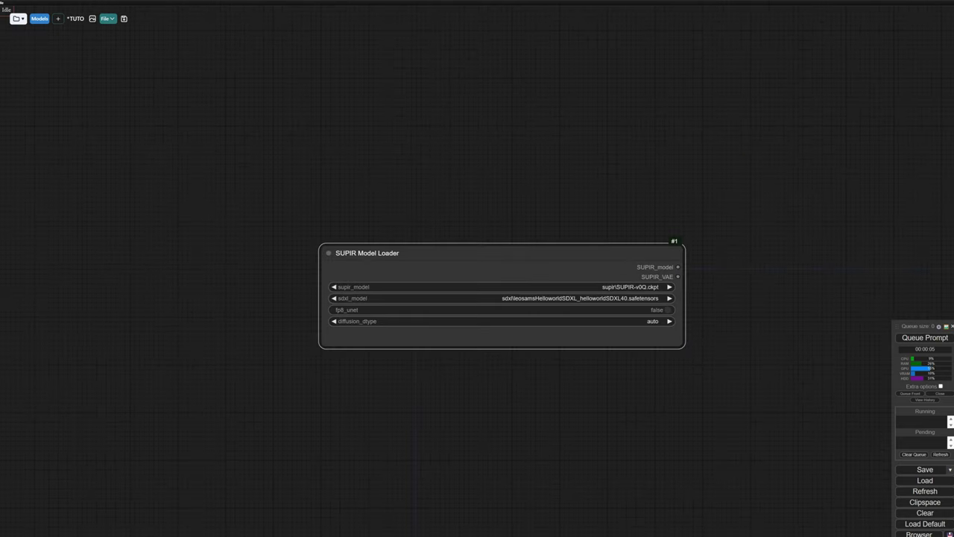
pyautogui.moveTo(596, 387); pyautogui.dragTo(388, 390)
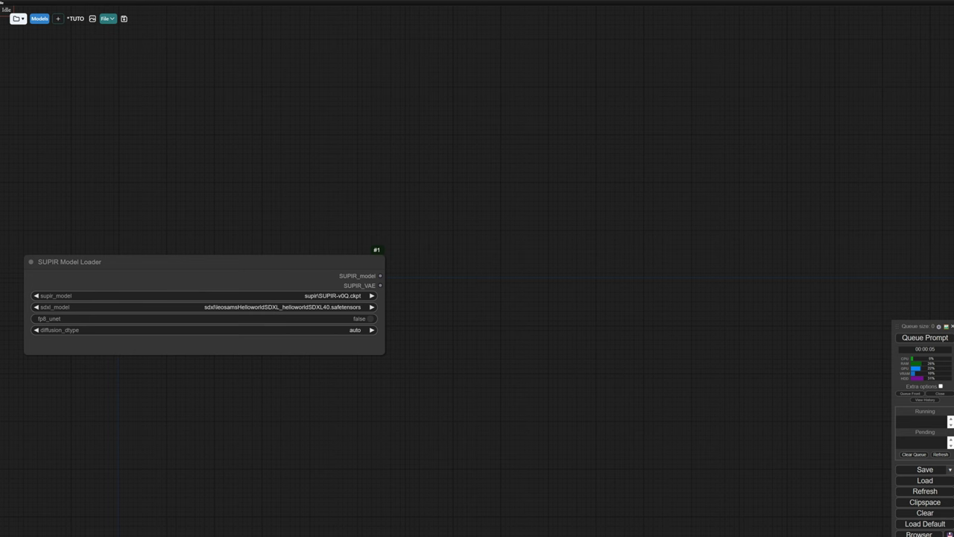
pyautogui.doubleClick(581, 280)
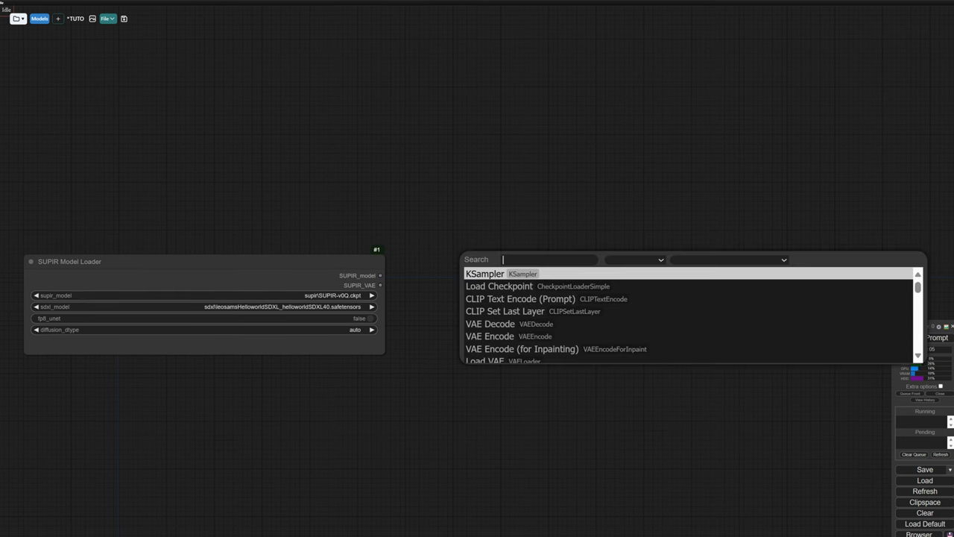
pyautogui.write('denoiser')
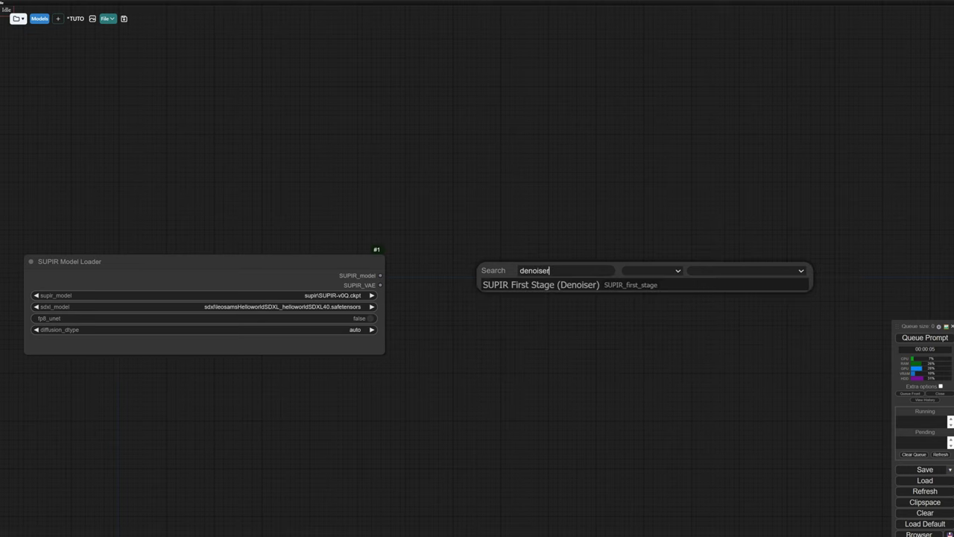
pyautogui.click(549, 284)
# - Create a Load Image node connected to the image input of the SUPIR First Stage (Denoiser) node
pyautogui.moveTo(521, 277); pyautogui.dragTo(395, 387)
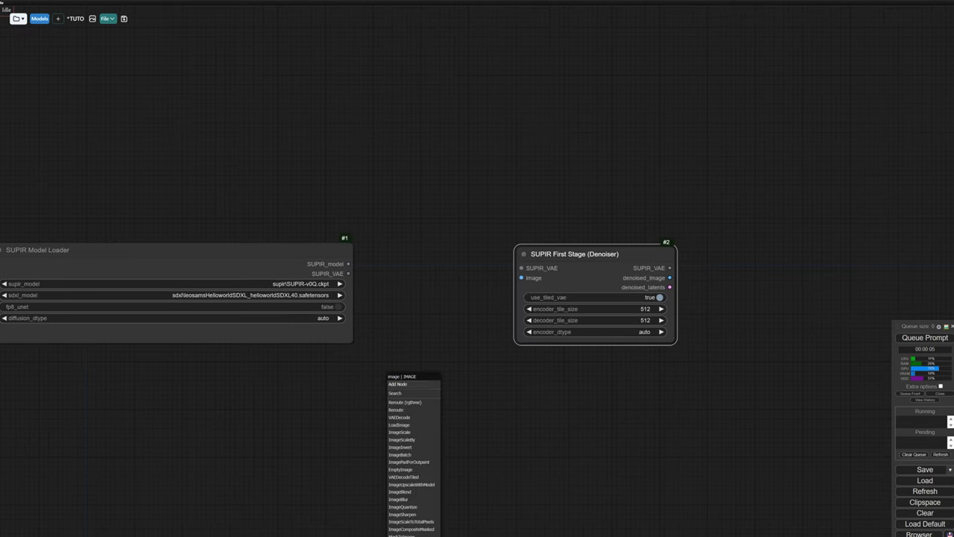
pyautogui.click(395, 392)
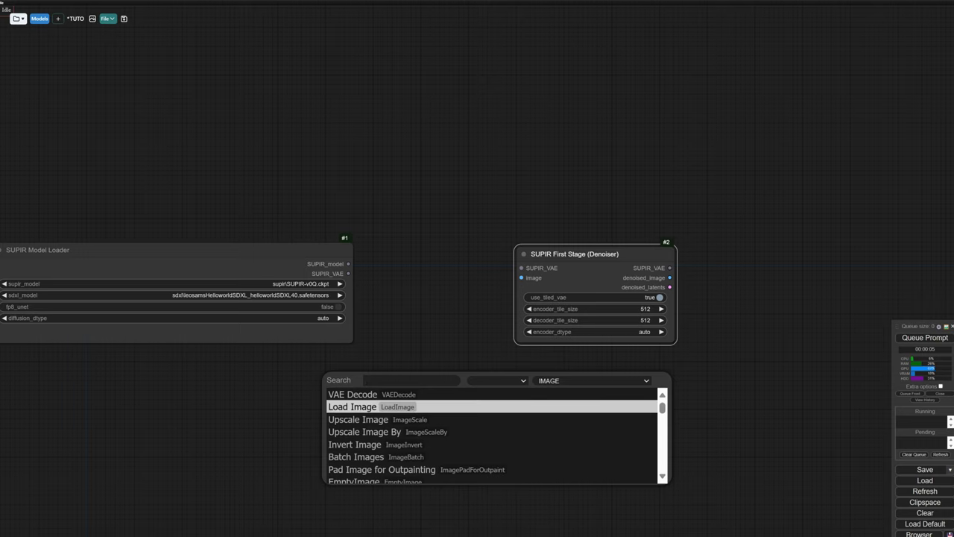
pyautogui.press('Return')
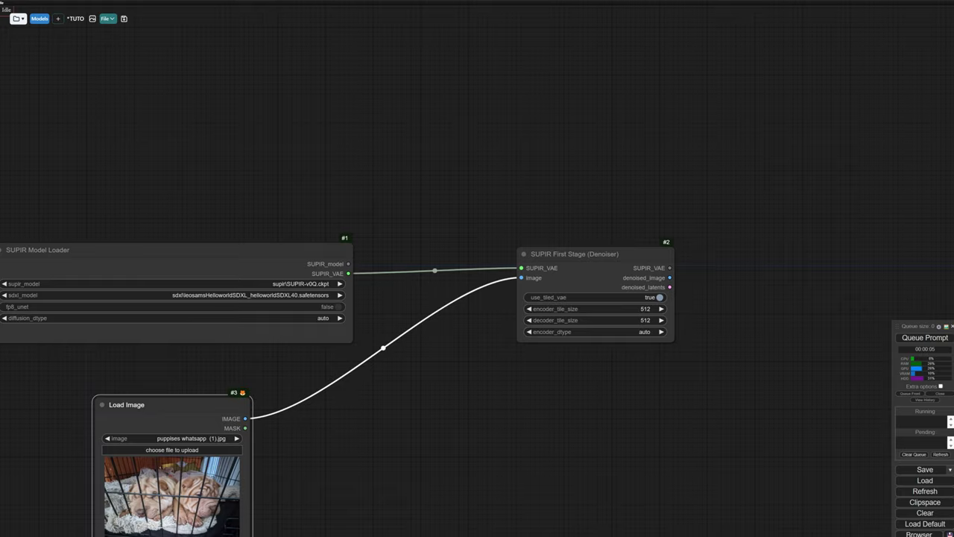
# - Choose auto as the encoder_dtype of the SUPIR First Stage (Denoiser) node, keeping both tile sizes at 512
pyautogui.scroll(5, 646, 305)
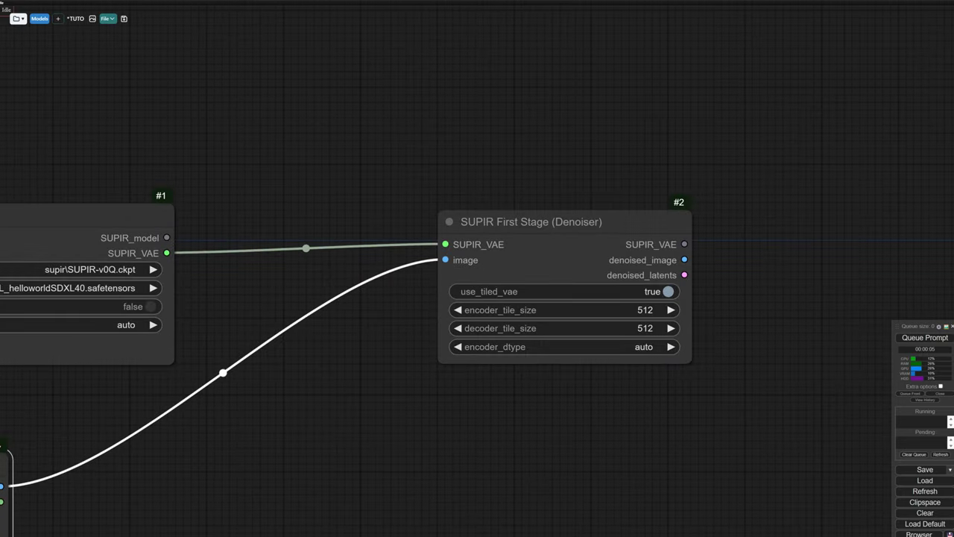
pyautogui.scroll(4, 642, 313)
pyautogui.click(511, 305)
pyautogui.press('Escape')
pyautogui.click(502, 328)
pyautogui.press('Escape')
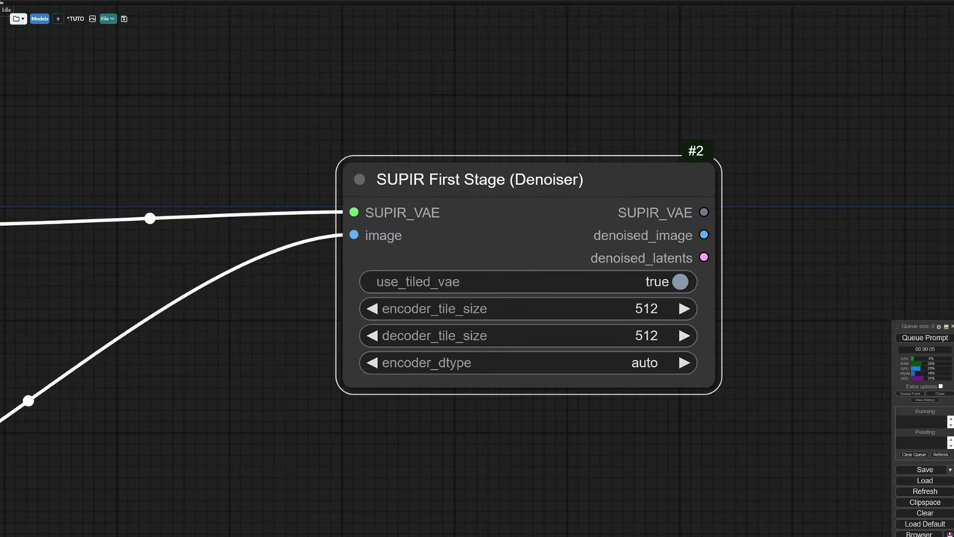
pyautogui.click(612, 362)
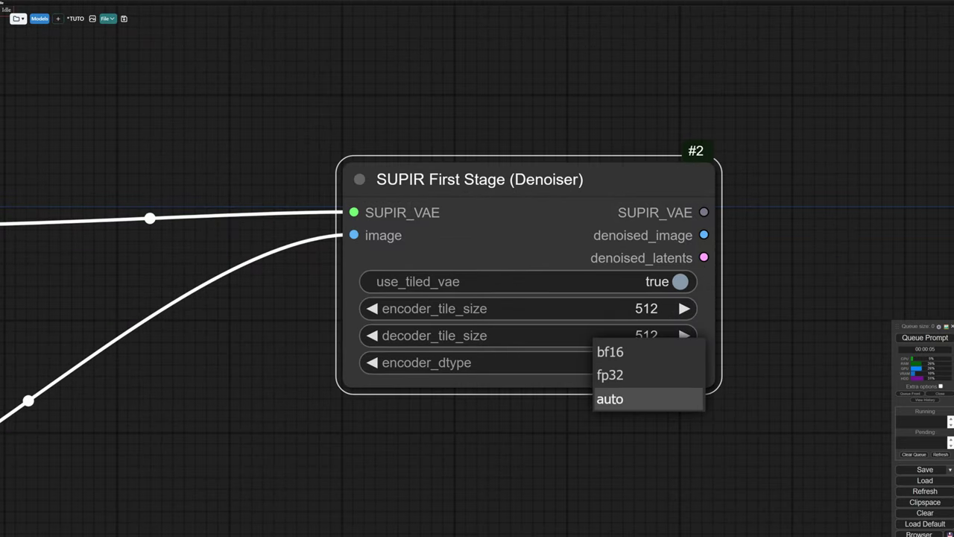
pyautogui.click(610, 399)
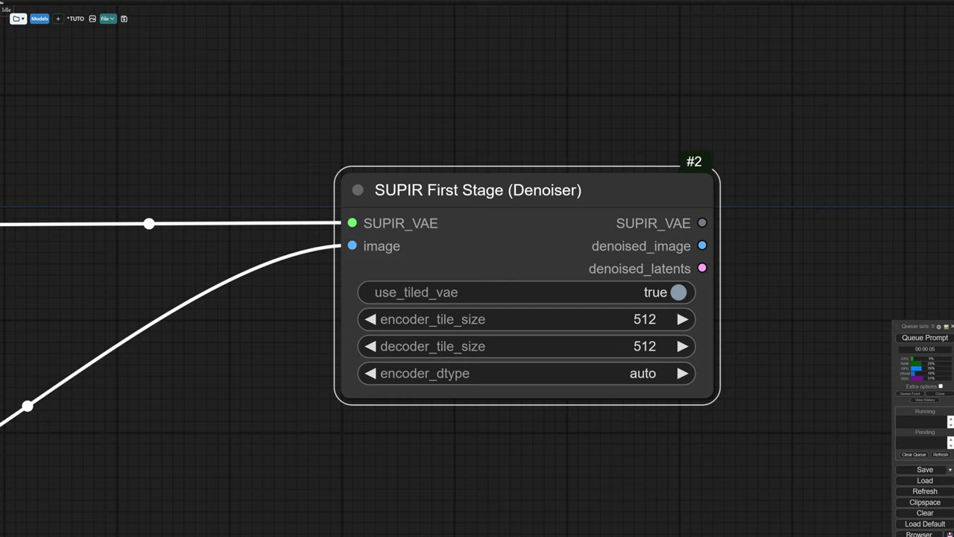
# - Add an Image Comparer (rgthree) node below the SUPIR First Stage (Denoiser) by searching for "compare"
pyautogui.scroll(-3, 829, 414)
pyautogui.moveTo(829, 414); pyautogui.dragTo(843, 211)
pyautogui.doubleClick(446, 301)
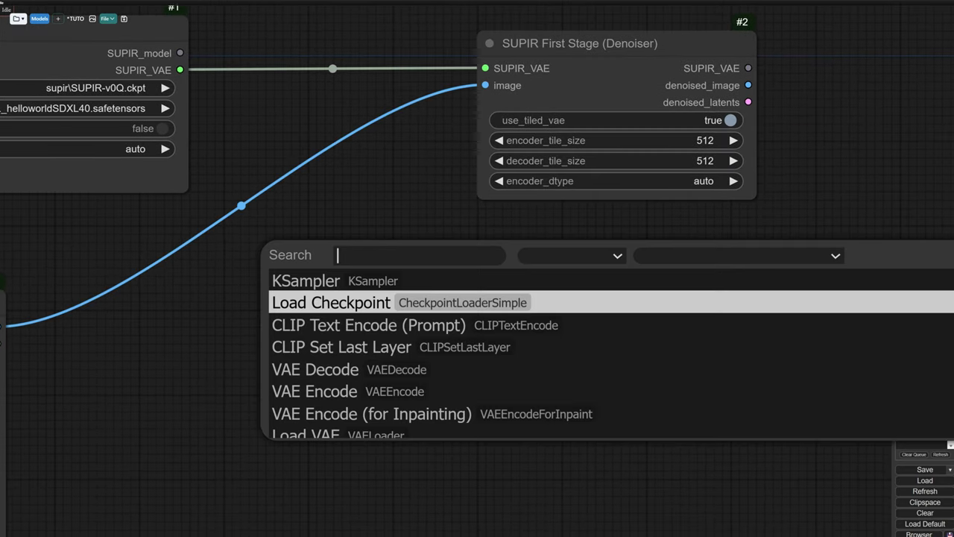
pyautogui.write('compare')
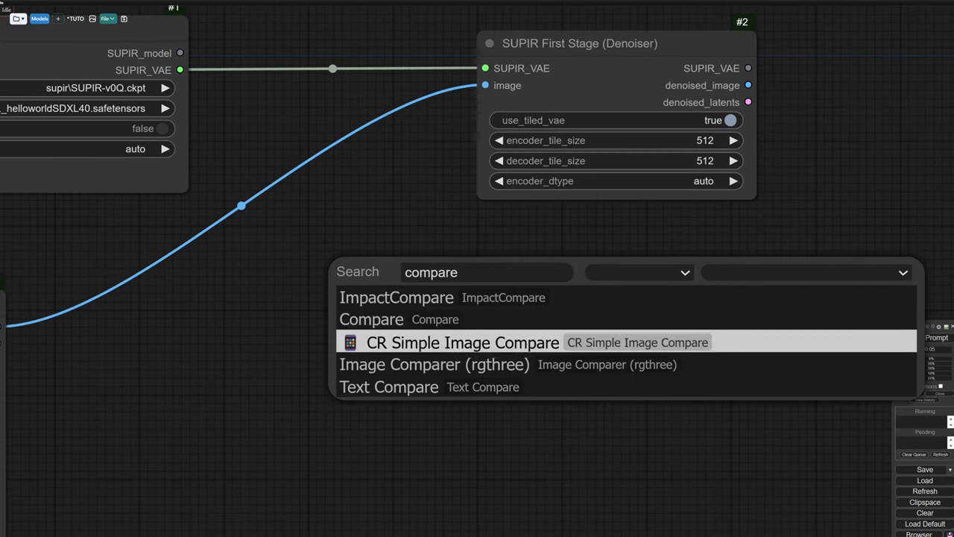
pyautogui.press('Down')
pyautogui.press('Return')
pyautogui.moveTo(618, 293); pyautogui.dragTo(566, 287)
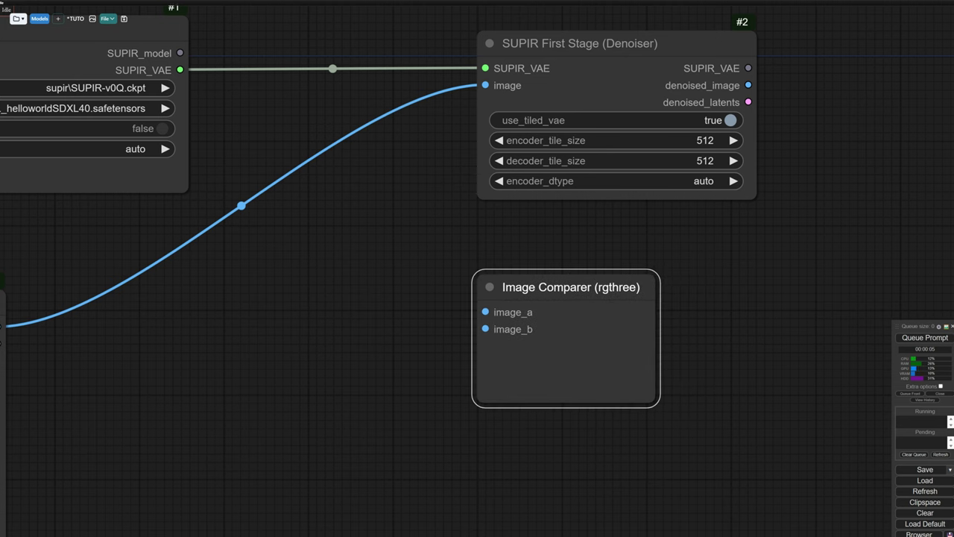
# - Connect the denoiser's denoised_image to the Image Comparer's image_a, and the Load Image output to its image_b
pyautogui.scroll(-5, 714, 333)
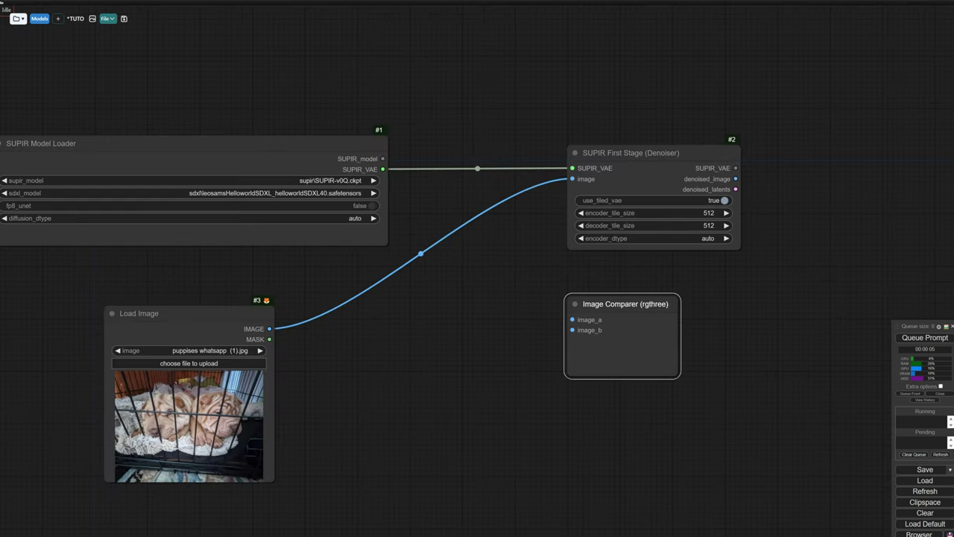
pyautogui.moveTo(714, 333); pyautogui.dragTo(731, 337)
pyautogui.moveTo(752, 184); pyautogui.dragTo(589, 325)
pyautogui.moveTo(285, 333); pyautogui.dragTo(589, 335)
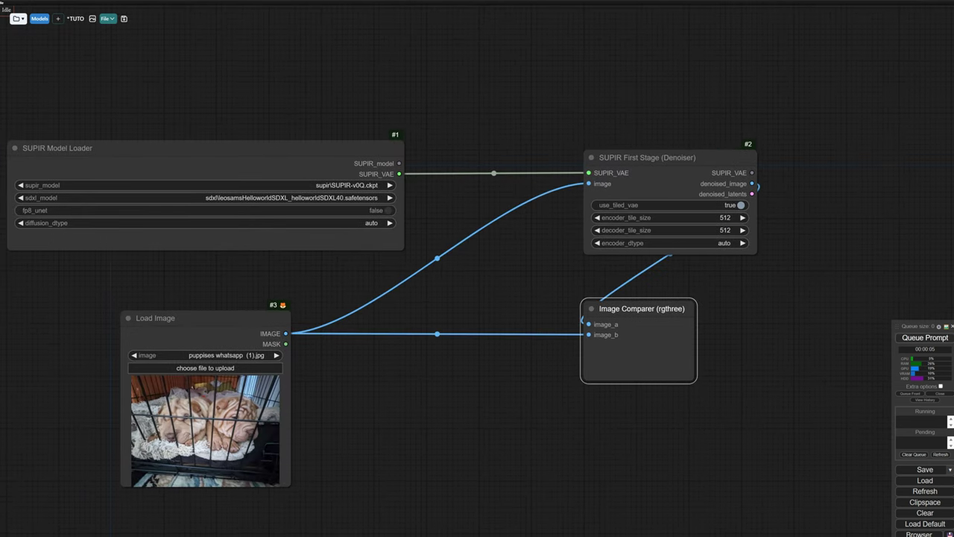
# - Queue the workflow to run the first-stage denoising on the loaded puppy image
pyautogui.click(924, 337)
pyautogui.moveTo(477, 417); pyautogui.dragTo(772, 468)
pyautogui.scroll(3, 484, 234)
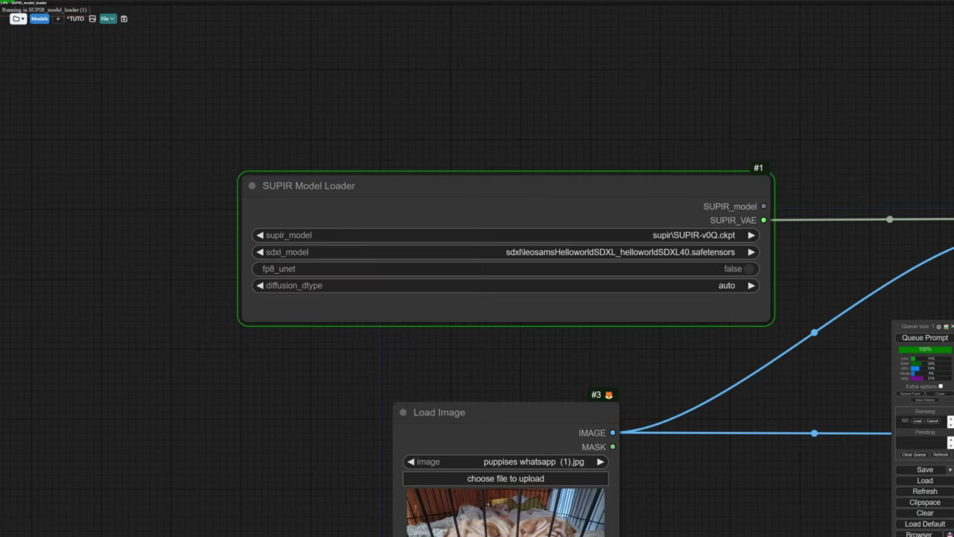
pyautogui.scroll(-4, 564, 336)
pyautogui.moveTo(564, 336); pyautogui.dragTo(237, 328)
pyautogui.scroll(5, 583, 407)
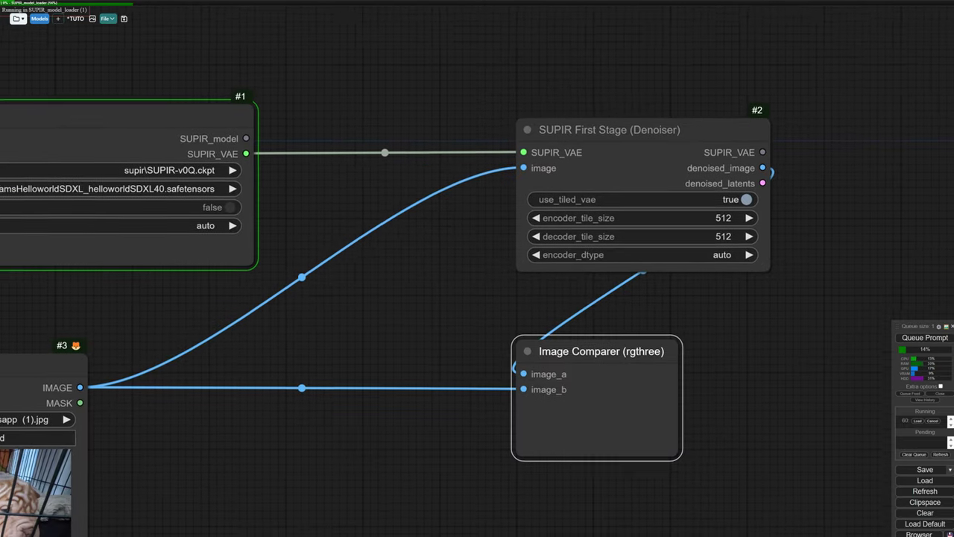
# - Enlarge the Image Comparer node so that its image preview has more room
pyautogui.moveTo(583, 408); pyautogui.dragTo(517, 318)
pyautogui.scroll(-5, 517, 316)
pyautogui.moveTo(576, 348); pyautogui.dragTo(752, 471)
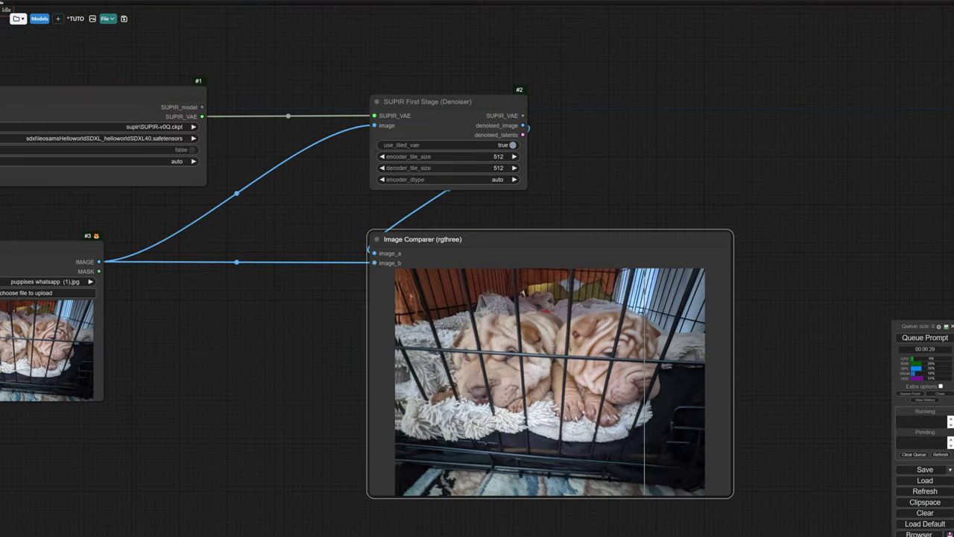
# - Examine the puppies up close in the Image Comparer, comparing the denoised image with the original
pyautogui.scroll(8, 499, 351)
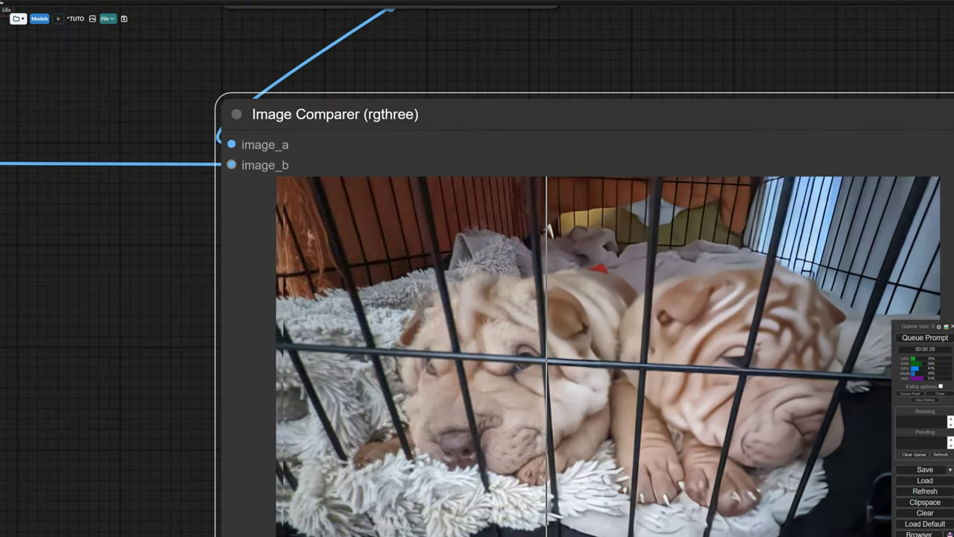
pyautogui.moveTo(547, 350); pyautogui.dragTo(446, 255)
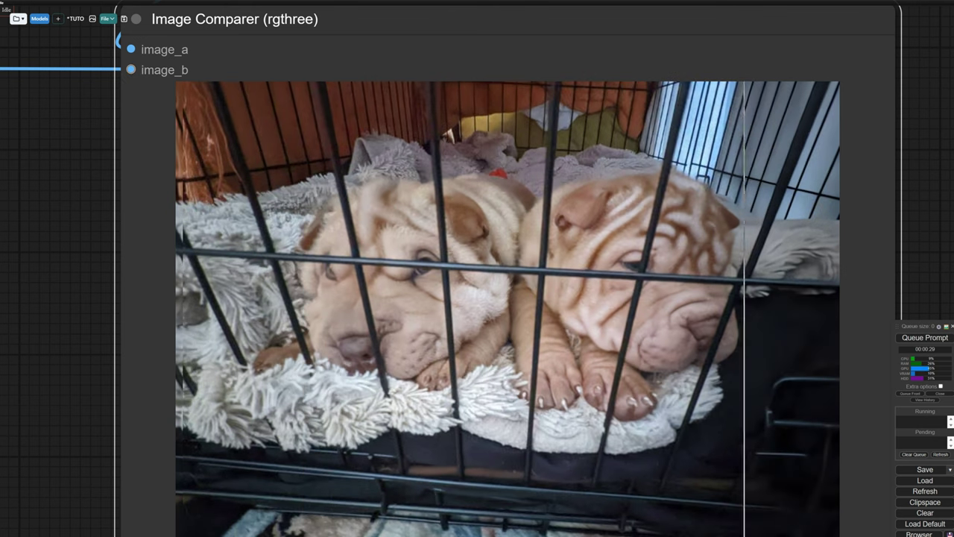
pyautogui.scroll(5, 231, 283)
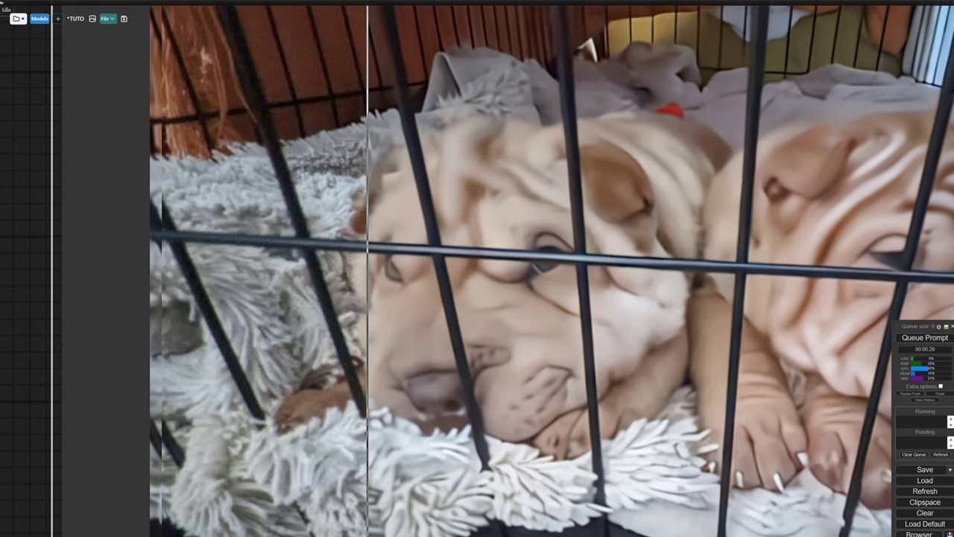
pyautogui.scroll(3, 201, 264)
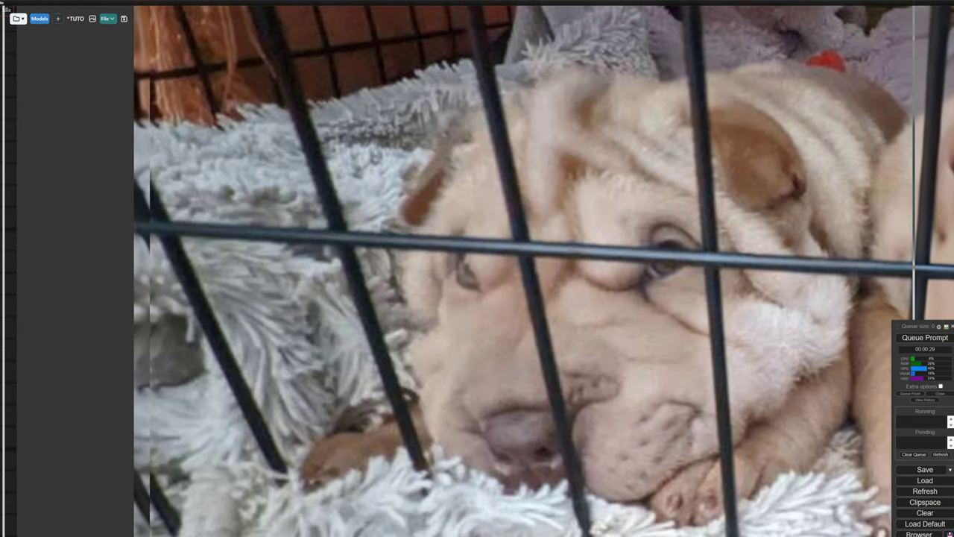
pyautogui.scroll(-7, 221, 256)
pyautogui.scroll(-10, 219, 252)
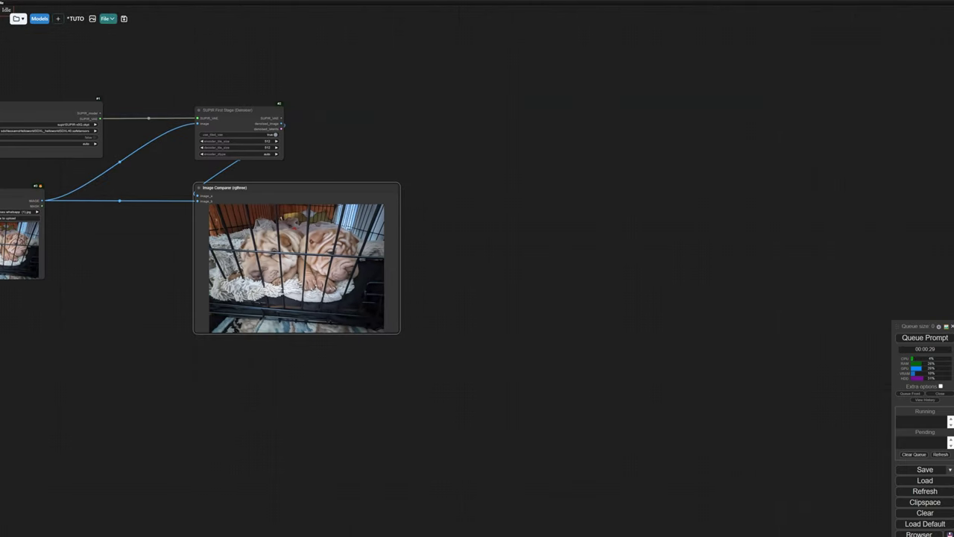
# - Move the Image Comparer and SUPIR First Stage (Denoiser) nodes farther from Load Image to make room between them
pyautogui.moveTo(253, 373); pyautogui.dragTo(651, 461)
pyautogui.moveTo(626, 276); pyautogui.dragTo(901, 278)
pyautogui.moveTo(634, 198); pyautogui.dragTo(769, 198)
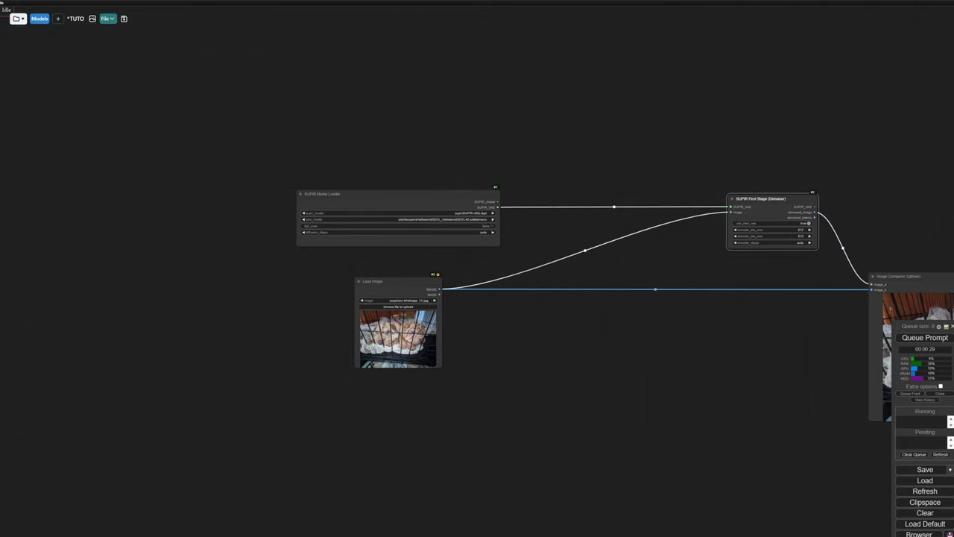
# - Add the ComfyUI Essentials Image Resize node between Load Image and the denoiser by searching for "resize"
pyautogui.scroll(5, 578, 265)
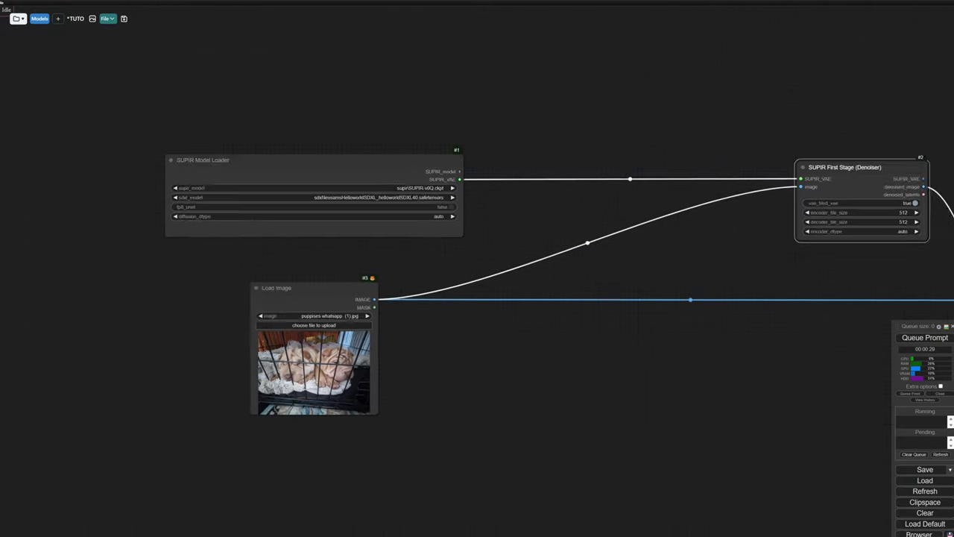
pyautogui.doubleClick(578, 266)
pyautogui.write('resize')
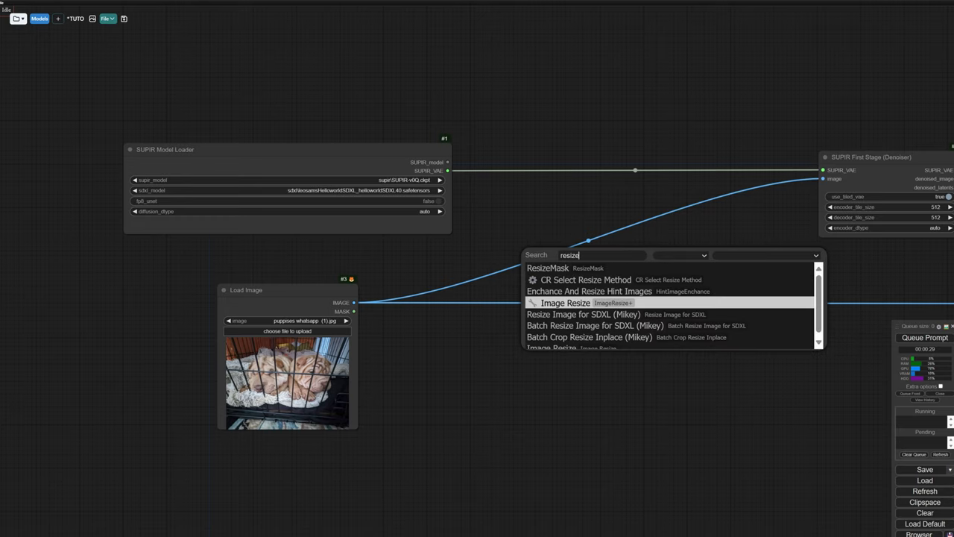
pyautogui.click(611, 303)
pyautogui.scroll(4, 615, 281)
pyautogui.moveTo(624, 251); pyautogui.dragTo(612, 251)
# - Wire the Image Resize node between the Load Image output and the denoiser's image input
pyautogui.scroll(-2, 611, 255)
pyautogui.moveTo(297, 306); pyautogui.dragTo(565, 269)
pyautogui.moveTo(717, 268); pyautogui.dragTo(863, 157)
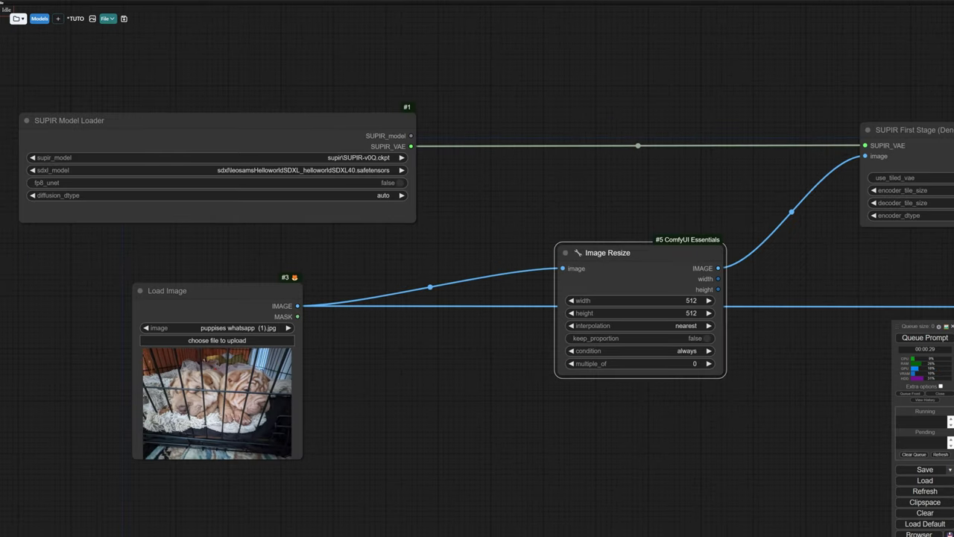
# - Set the Image Resize node to width 1024, height 768 and lanczos interpolation, with keep_proportion set to true
pyautogui.moveTo(820, 239); pyautogui.dragTo(759, 230)
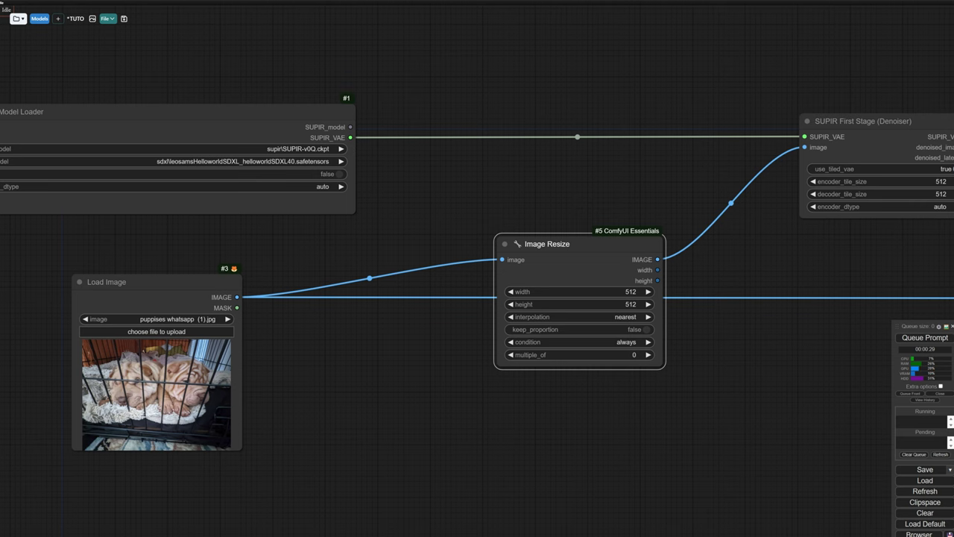
pyautogui.scroll(4, 626, 303)
pyautogui.click(626, 304)
pyautogui.write('76')
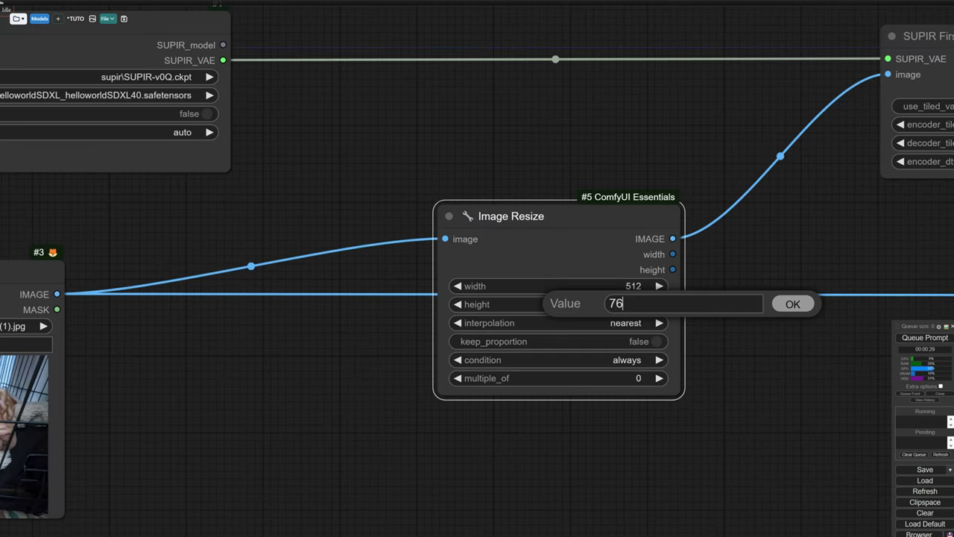
pyautogui.write('8')
pyautogui.press('Return')
pyautogui.click(645, 286)
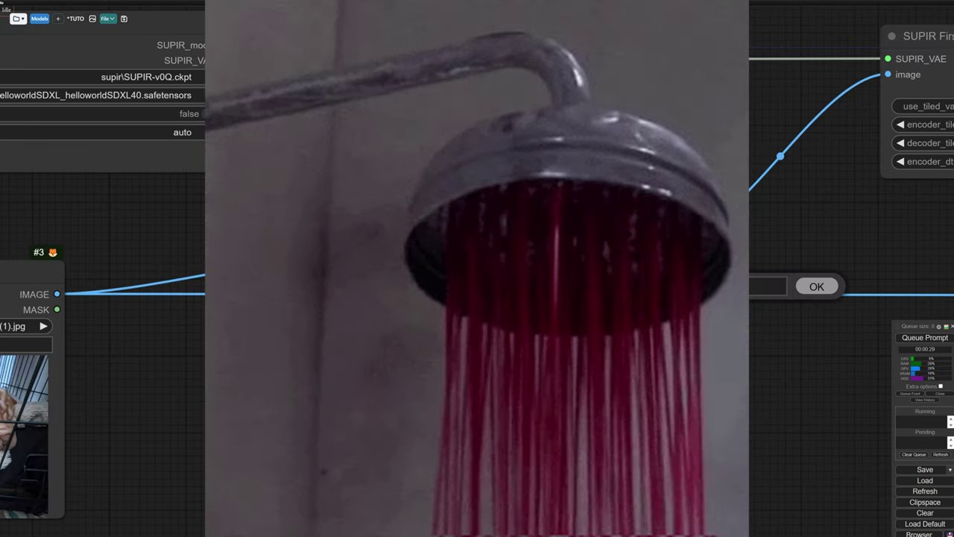
pyautogui.press('Return')
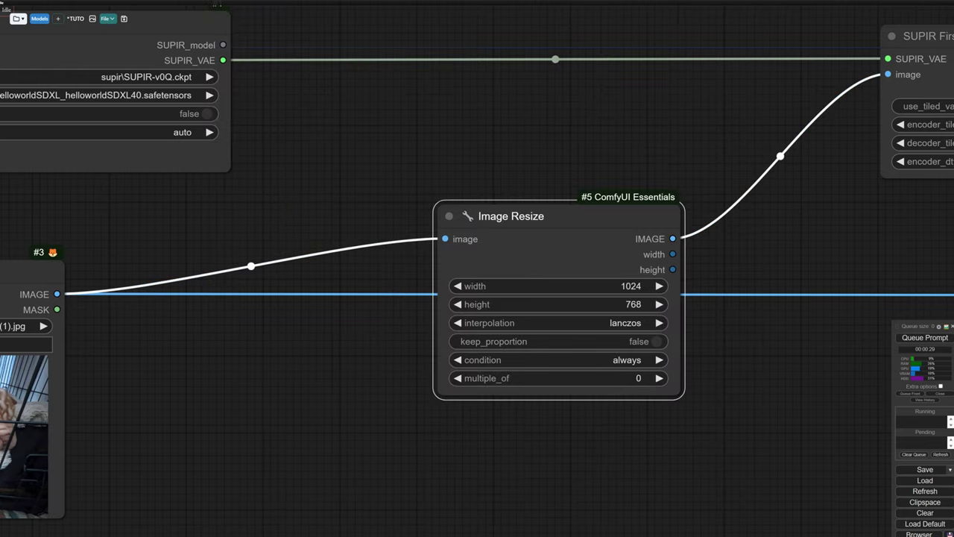
pyautogui.click(654, 341)
# - Move the Image Comparer node to the free space below the SUPIR First Stage (Denoiser)
pyautogui.scroll(-6, 314, 176)
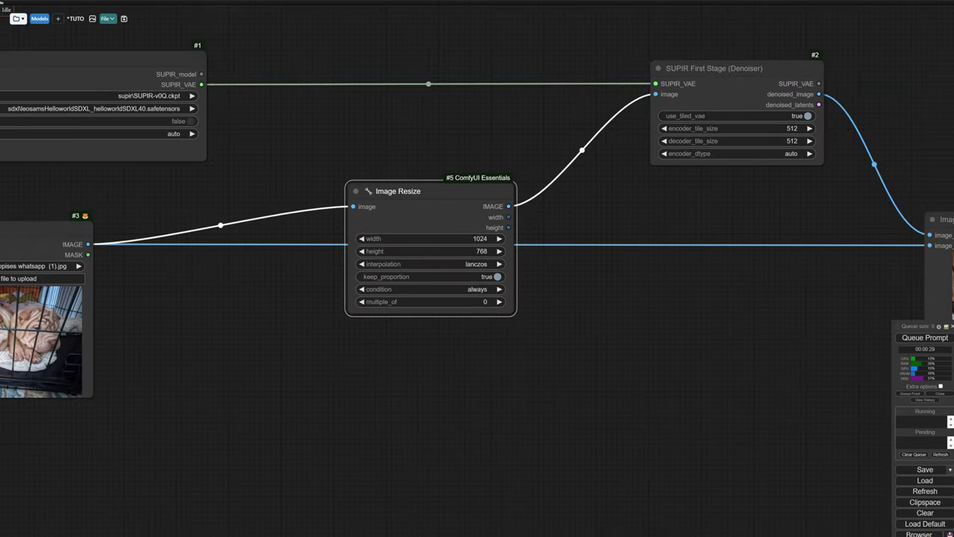
pyautogui.moveTo(671, 343); pyautogui.dragTo(478, 356)
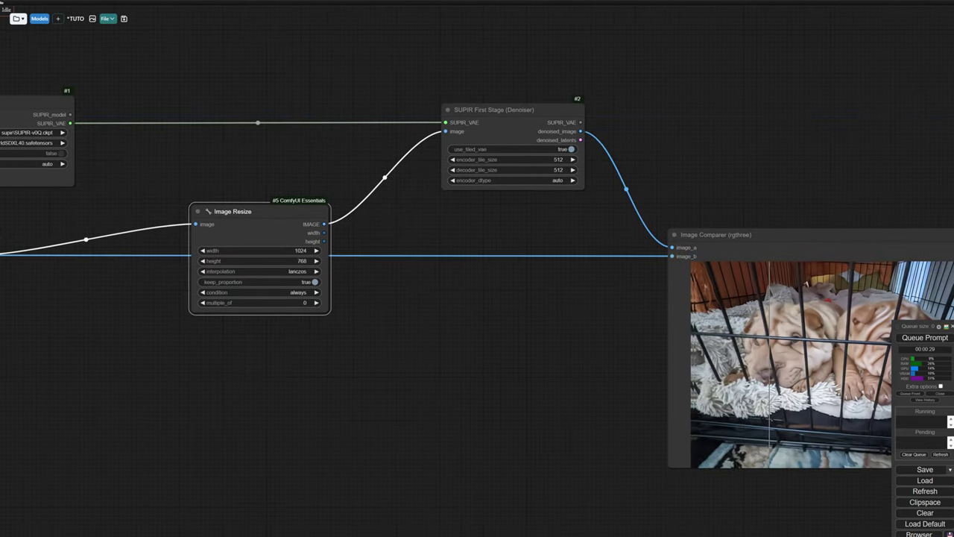
pyautogui.moveTo(716, 233); pyautogui.dragTo(520, 351)
# - Add a SUPIR Conditioner node beyond the SUPIR First Stage (Denoiser) by searching for "supir"
pyautogui.doubleClick(669, 223)
pyautogui.write('supir')
pyautogui.press('Down')
pyautogui.press('Down')
pyautogui.press('Down')
pyautogui.press('Down')
pyautogui.press('Down')
pyautogui.press('Down')
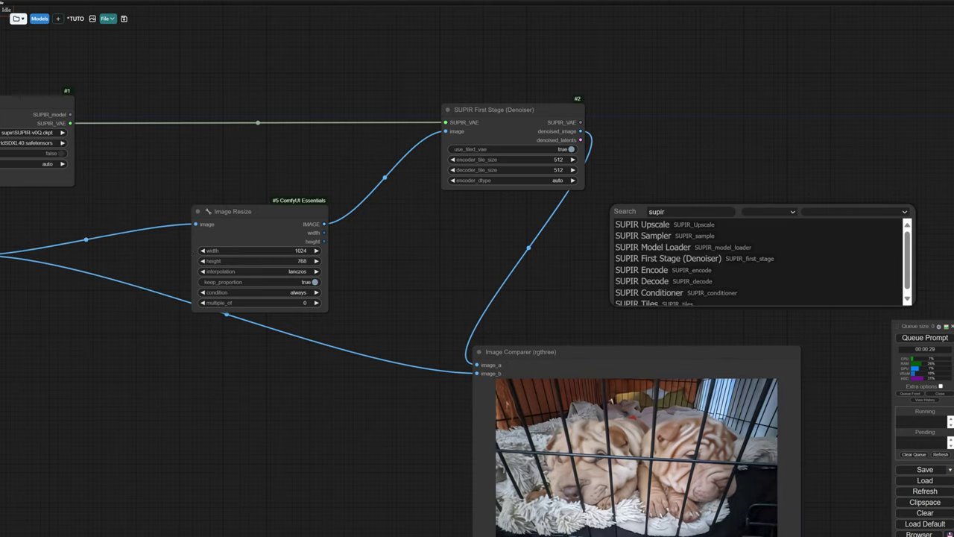
pyautogui.press('Return')
# - Insert "sharpei dogs, " before "high quality, detailed" in the SUPIR Conditioner's positive prompt
pyautogui.scroll(4, 729, 224)
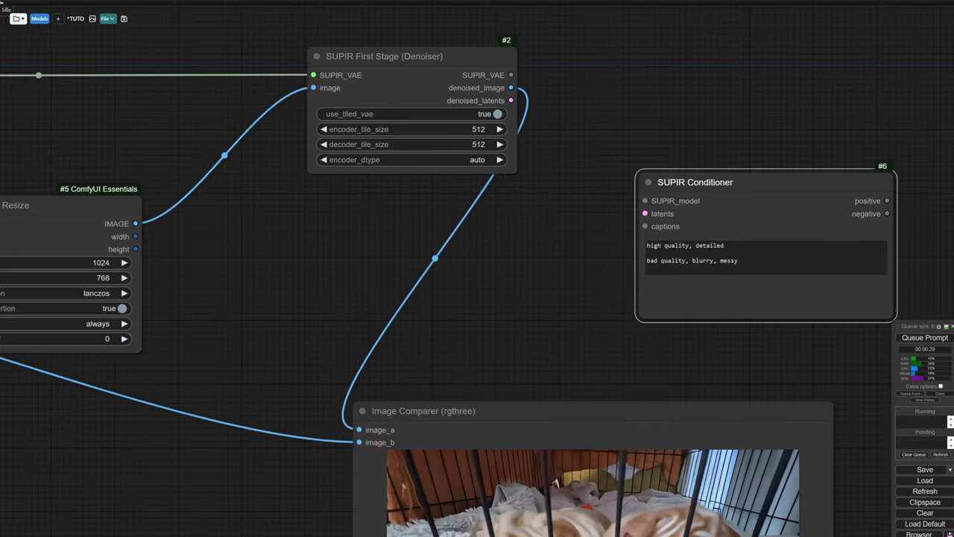
pyautogui.scroll(7, 894, 197)
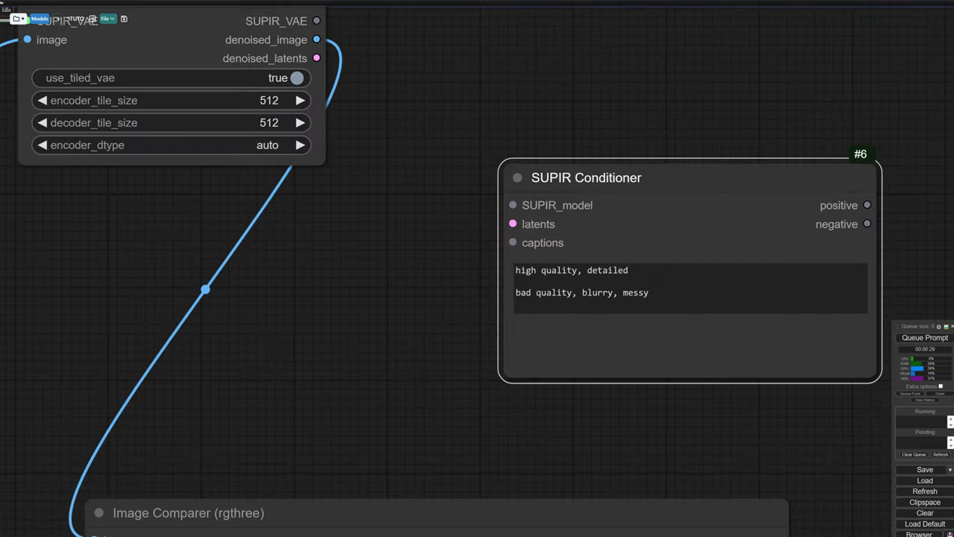
pyautogui.click(386, 293)
pyautogui.write('sharpe')
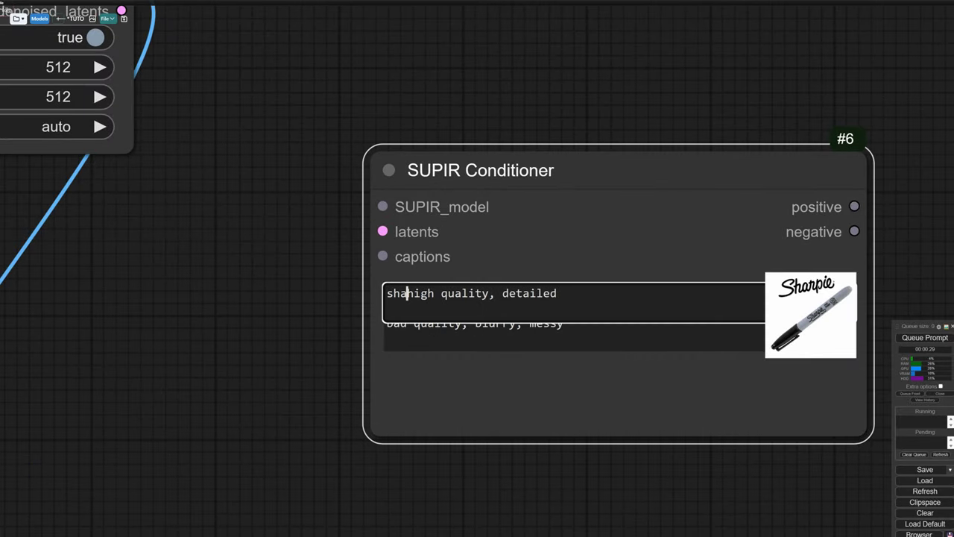
pyautogui.write('i dogs,')
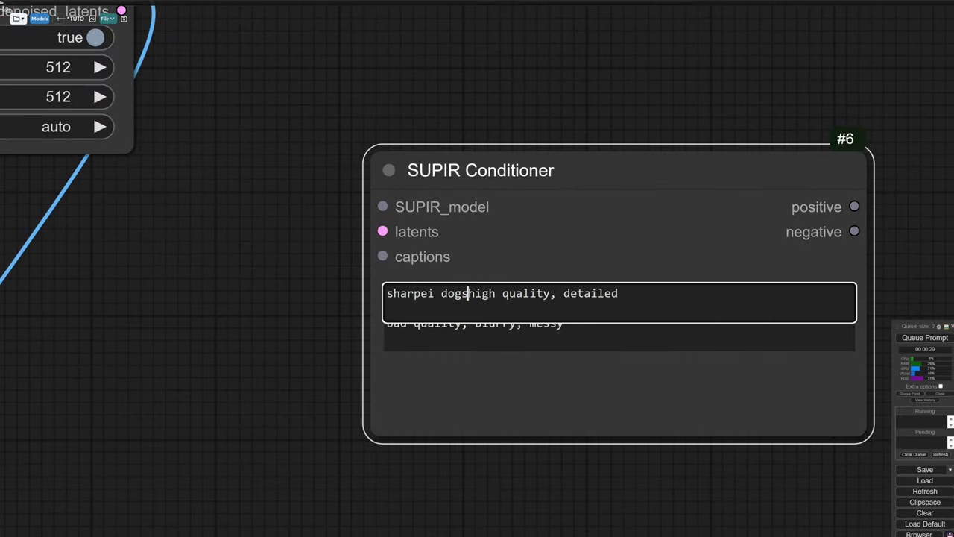
pyautogui.press('Return')
pyautogui.press('BackSpace')
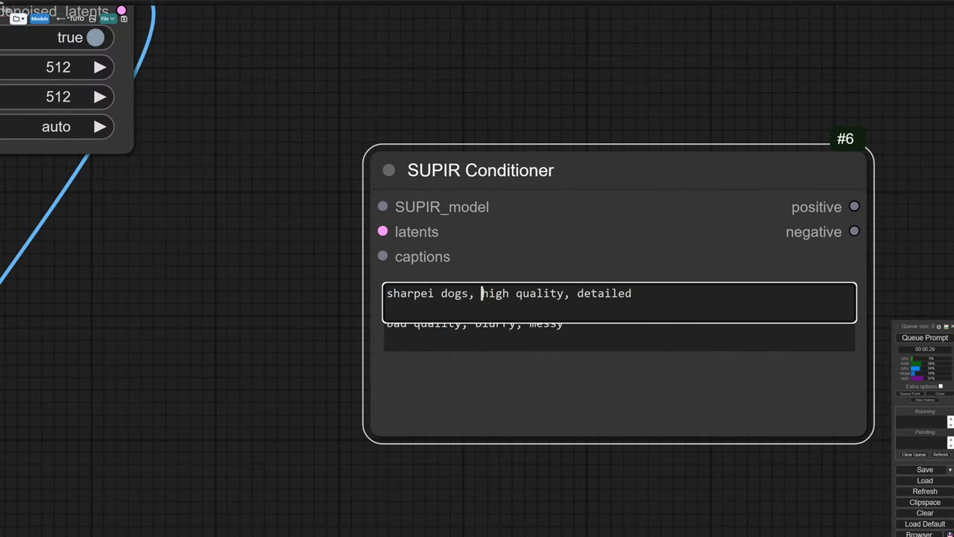
pyautogui.press('End')
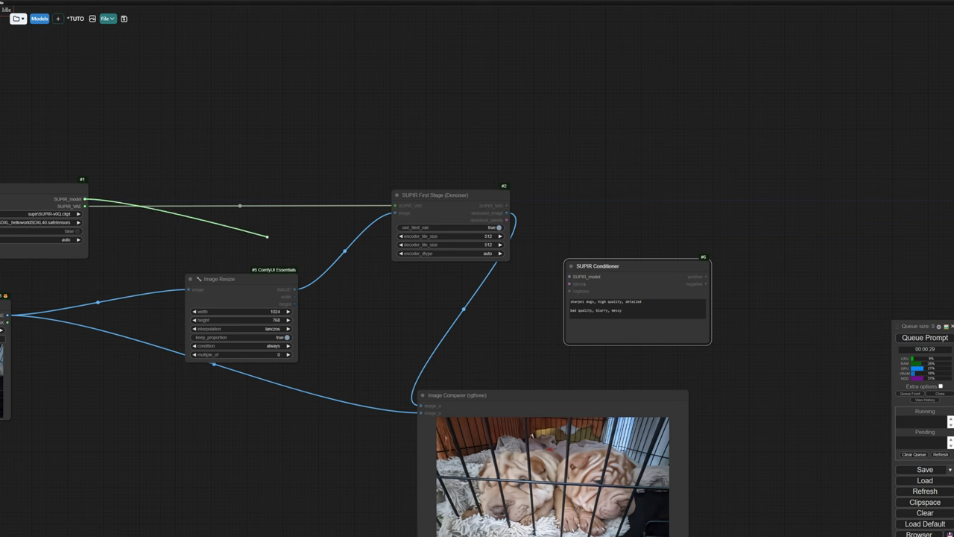
# - Connect the Model Loader's SUPIR_model and the denoiser's denoised_latents to the matching inputs of the SUPIR Conditioner
pyautogui.moveTo(266, 231); pyautogui.dragTo(564, 277)
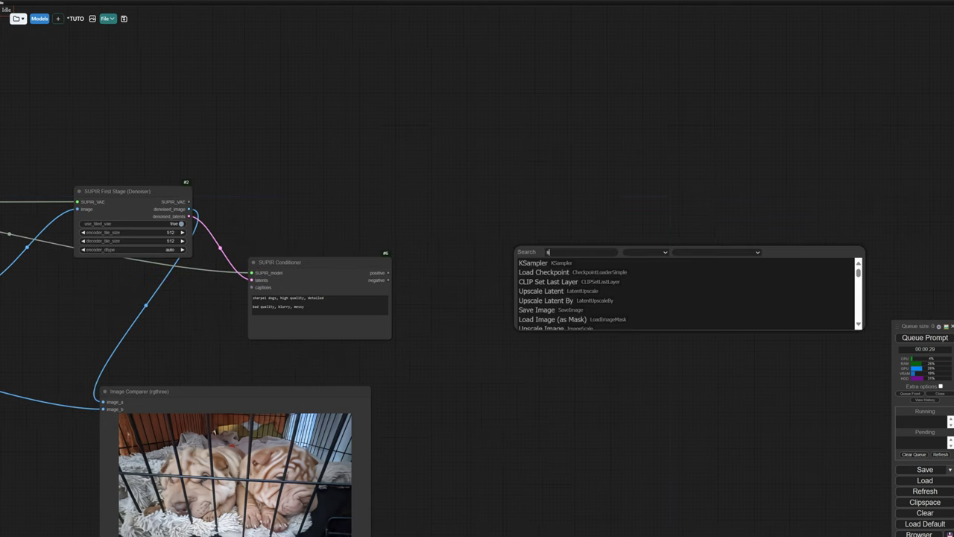
# - Add a SUPIR Sampler node by searching for "supir", with seed 777 and control_after_generate set to fixed
pyautogui.write('upir')
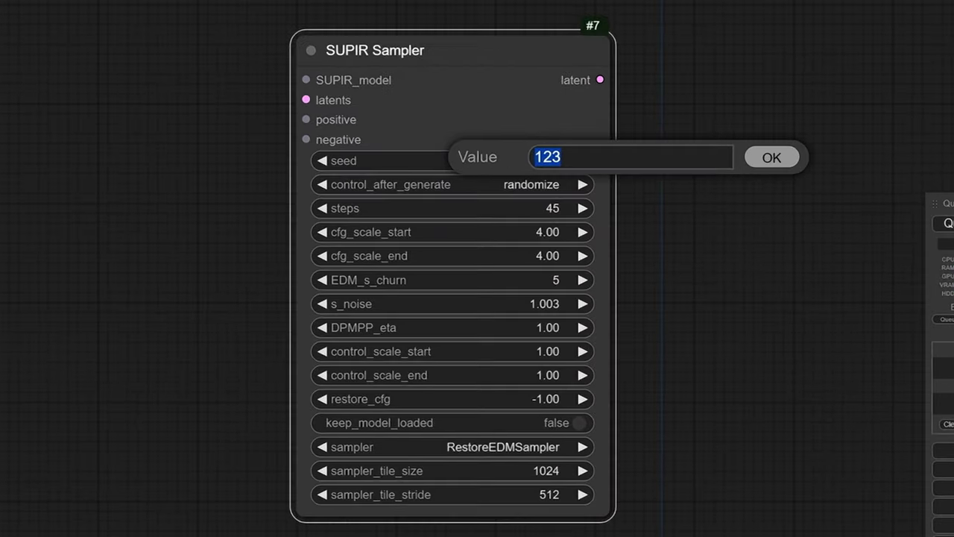
pyautogui.write('777')
pyautogui.press('Return')
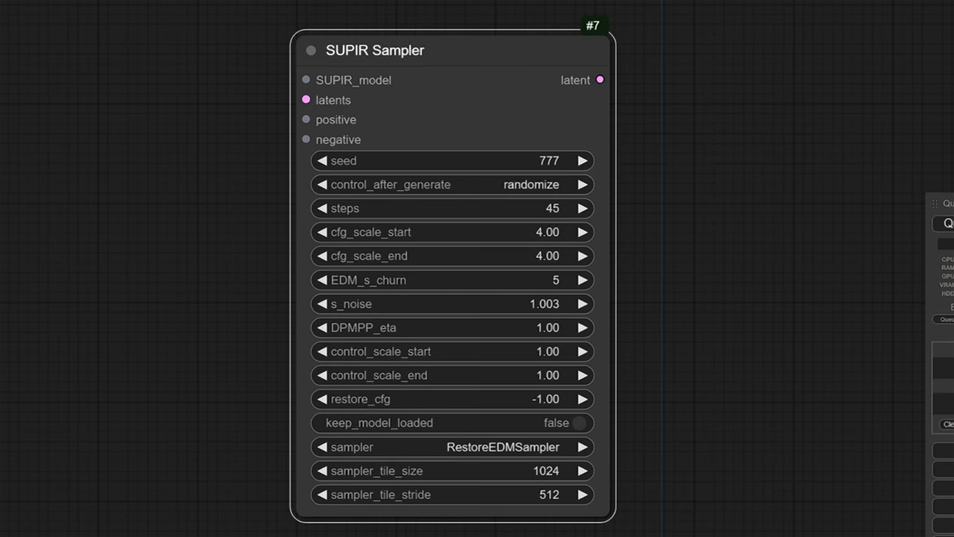
pyautogui.click(537, 187)
pyautogui.click(530, 173)
# - Set the SUPIR Sampler's steps to 50 and both cfg_scale_start and cfg_scale_end to 2
pyautogui.scroll(3, 512, 216)
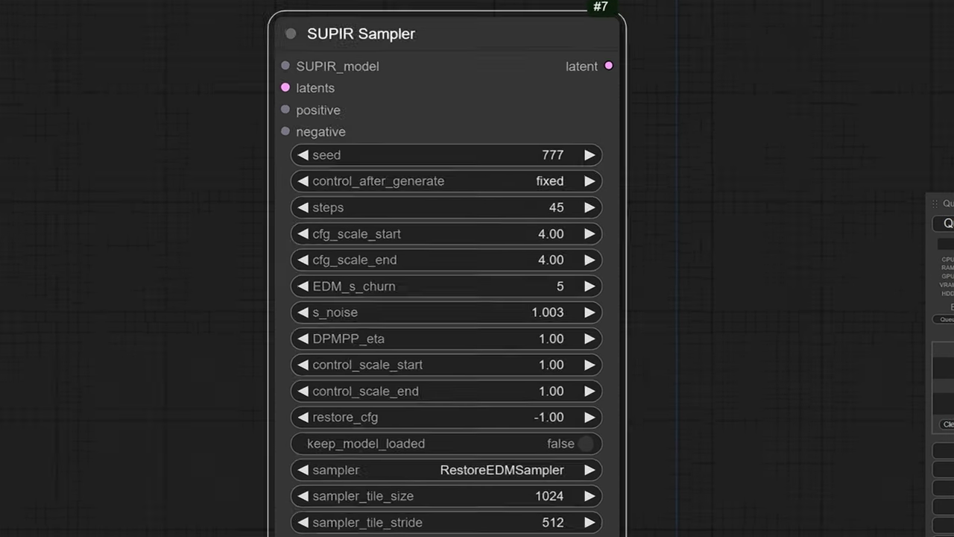
pyautogui.click(440, 205)
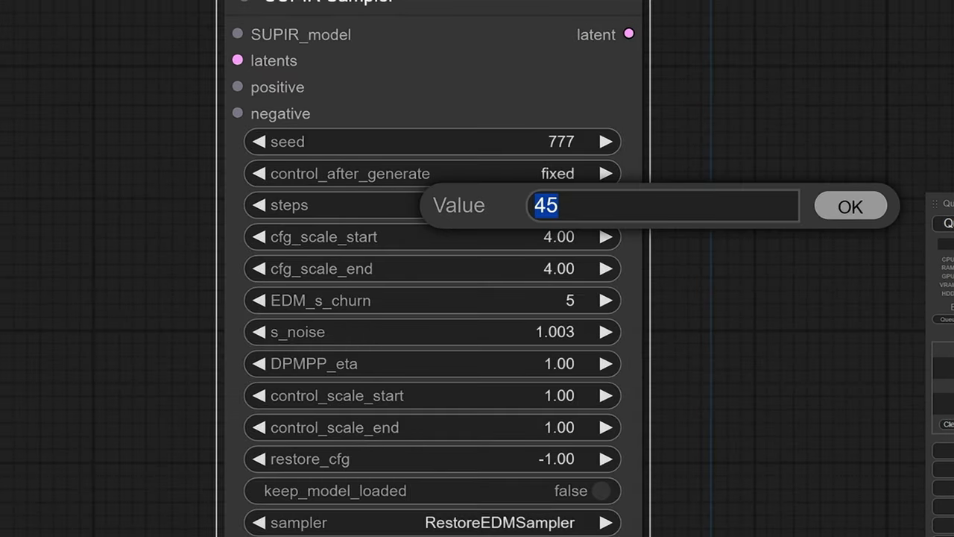
pyautogui.write('50')
pyautogui.press('Return')
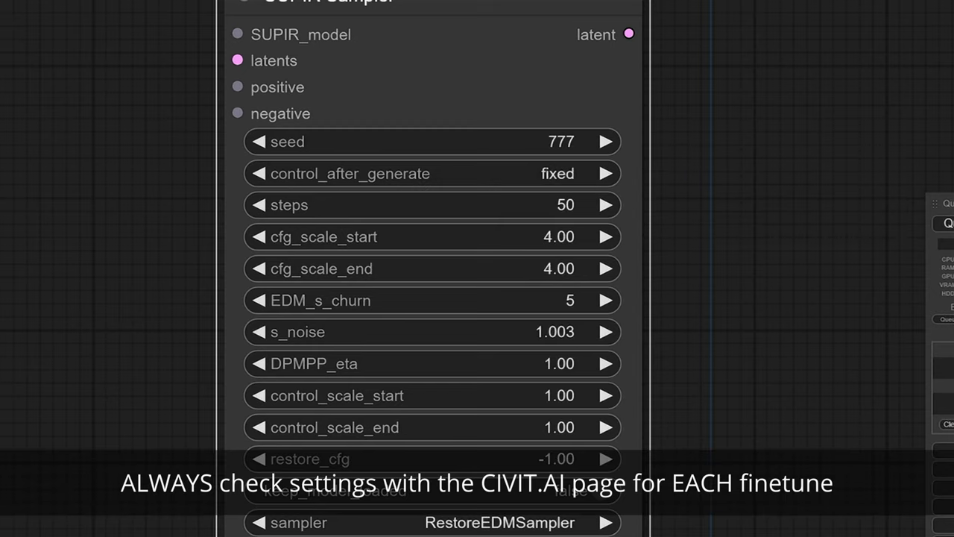
pyautogui.click(440, 236)
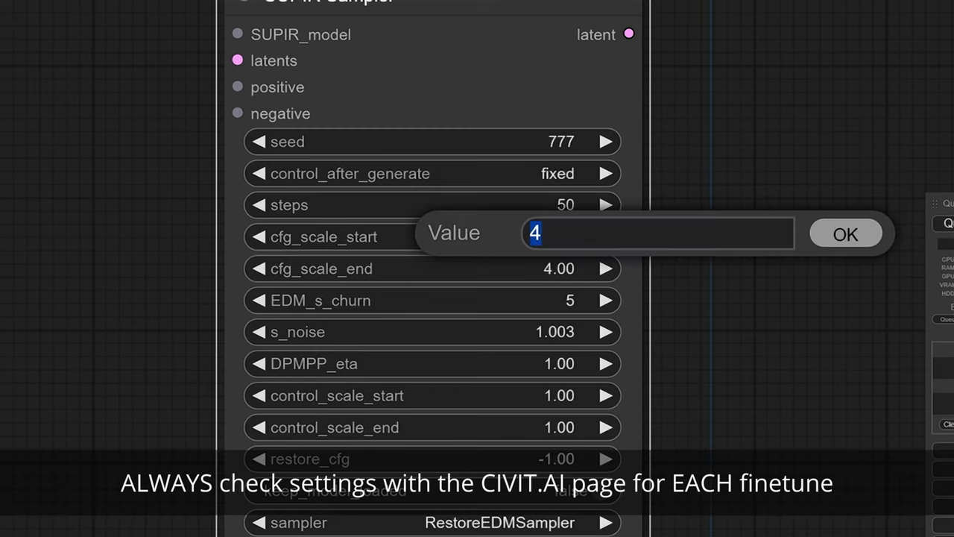
pyautogui.write('2')
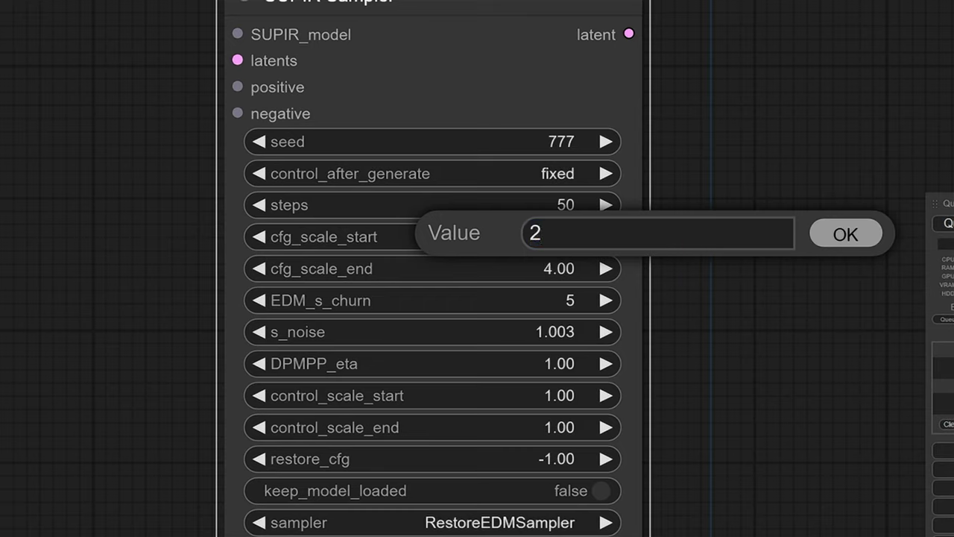
pyautogui.press('Return')
pyautogui.click(439, 268)
pyautogui.write('2')
pyautogui.press('Return')
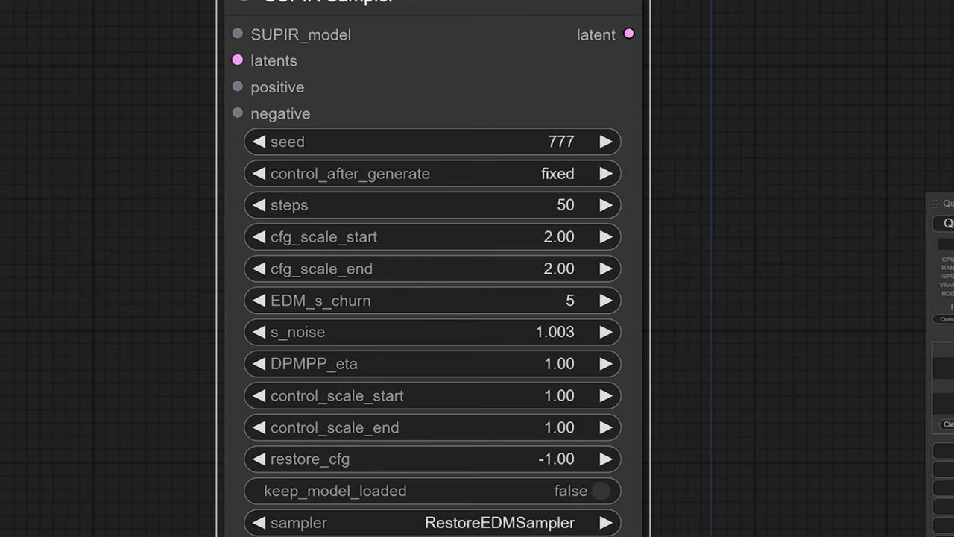
# - Change the SUPIR Sampler's sampler option to RestoreDPMPP2MSampler
pyautogui.rightClick(701, 286)
pyautogui.scroll(4, 468, 316)
pyautogui.moveTo(783, 499); pyautogui.dragTo(745, 245)
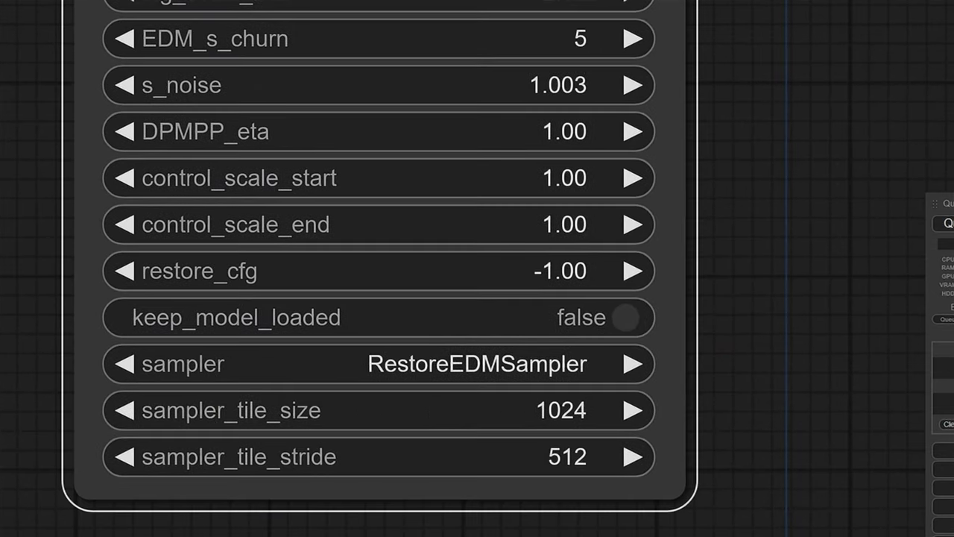
pyautogui.click(455, 367)
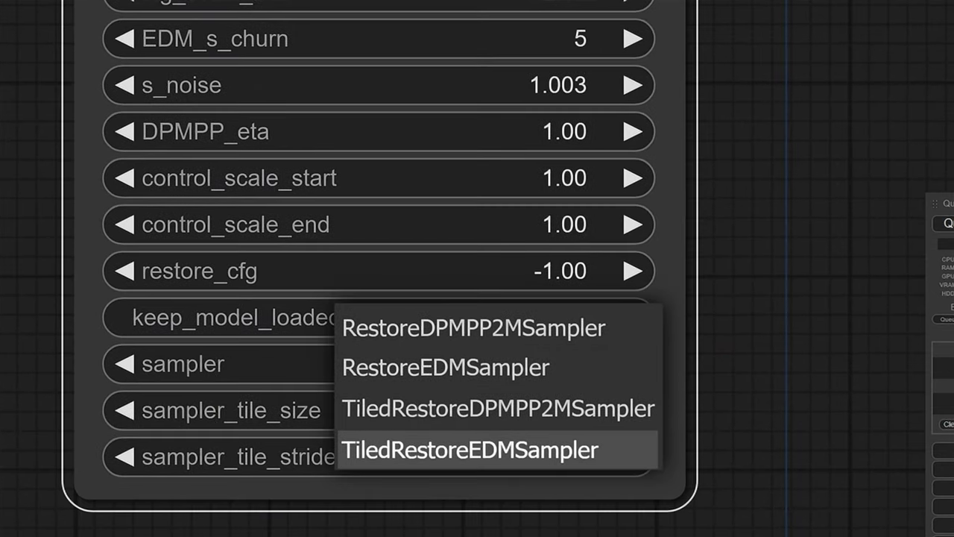
pyautogui.click(474, 325)
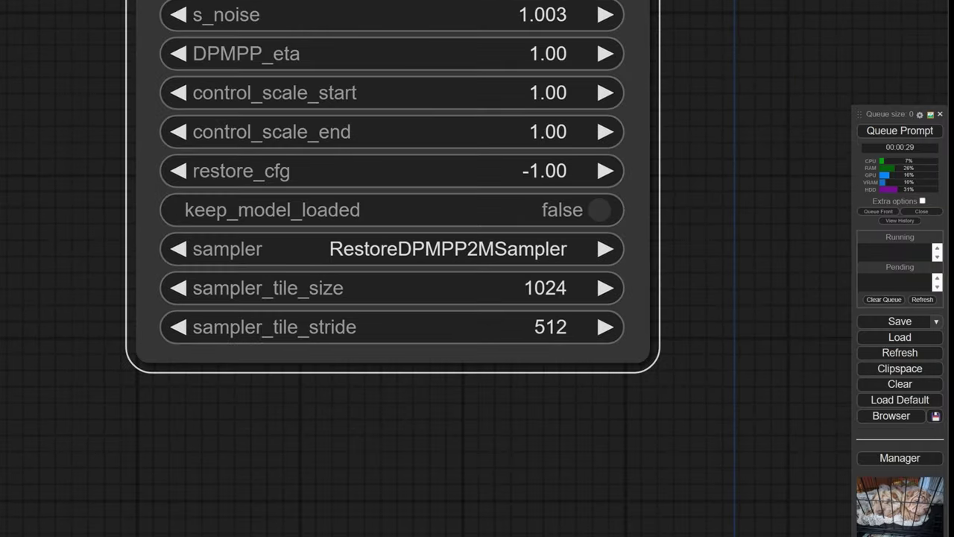
# - Switch on keep_model_loaded in the SUPIR Sampler
pyautogui.click(626, 317)
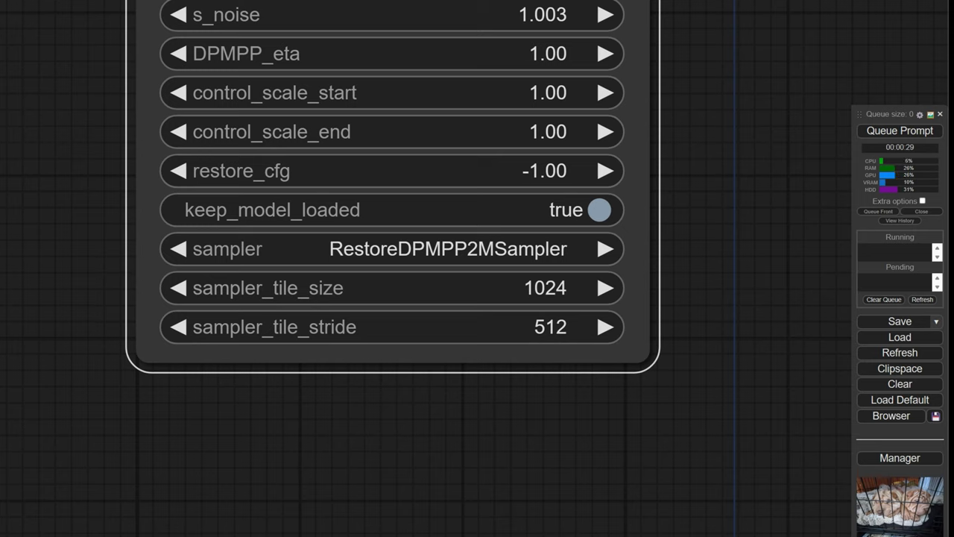
pyautogui.click(599, 210)
pyautogui.click(599, 209)
pyautogui.click(599, 210)
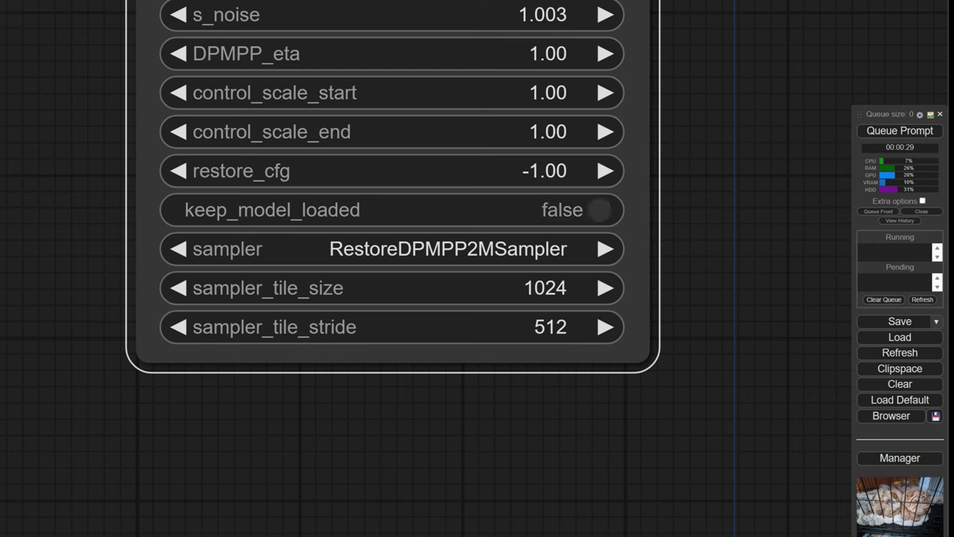
pyautogui.click(599, 210)
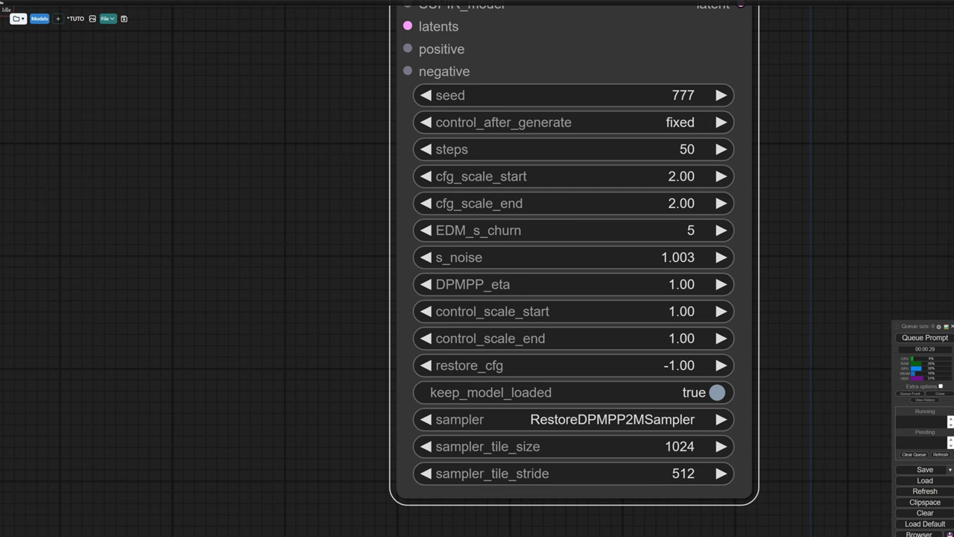
# - Add a SUPIR Encode node by searching for "supi" and place it above the gap between the SUPIR Conditioner and SUPIR Sampler
pyautogui.scroll(-9, 318, 173)
pyautogui.moveTo(318, 173); pyautogui.dragTo(623, 242)
pyautogui.doubleClick(482, 171)
pyautogui.write('s')
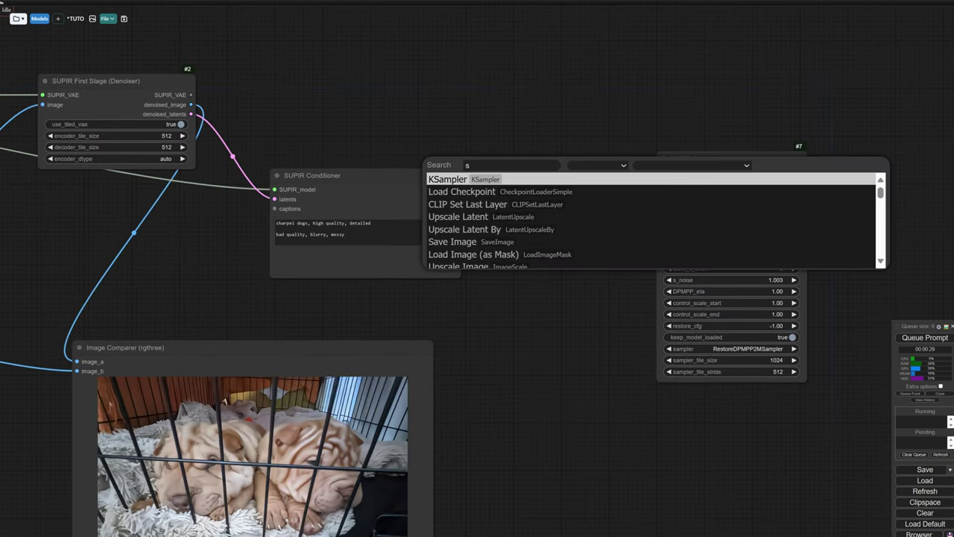
pyautogui.write('upi')
pyautogui.click(527, 229)
pyautogui.scroll(4, 527, 167)
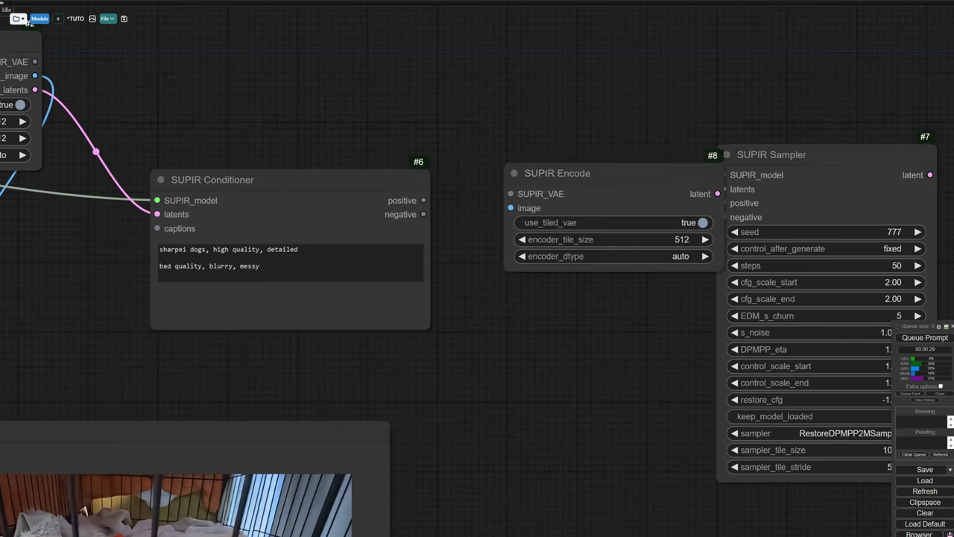
pyautogui.moveTo(526, 167); pyautogui.dragTo(438, 50)
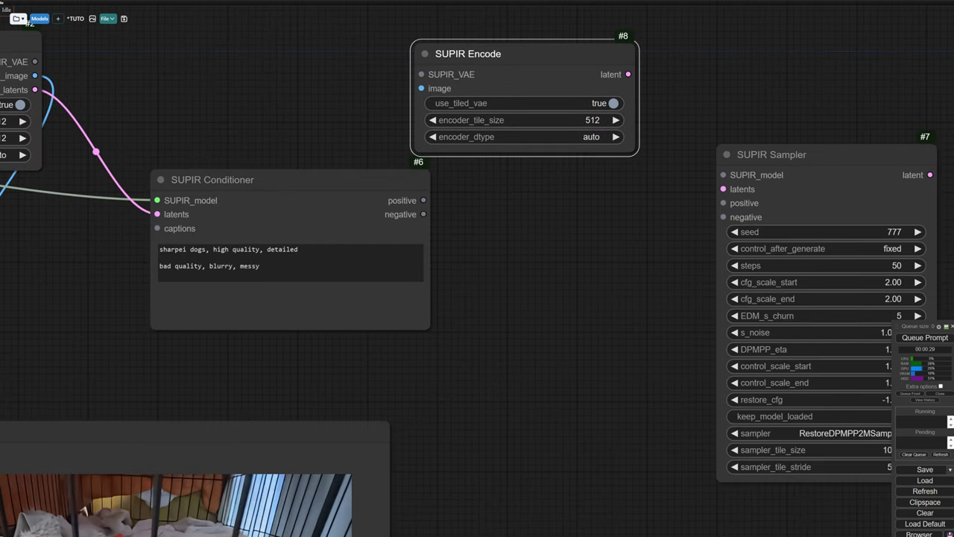
# - Connect the SUPIR Encode's latent output to the SUPIR Sampler's latents input
pyautogui.moveTo(671, 179); pyautogui.dragTo(604, 236)
pyautogui.scroll(4, 691, 233)
pyautogui.moveTo(500, 84); pyautogui.dragTo(640, 252)
pyautogui.moveTo(448, 298); pyautogui.dragTo(688, 322)
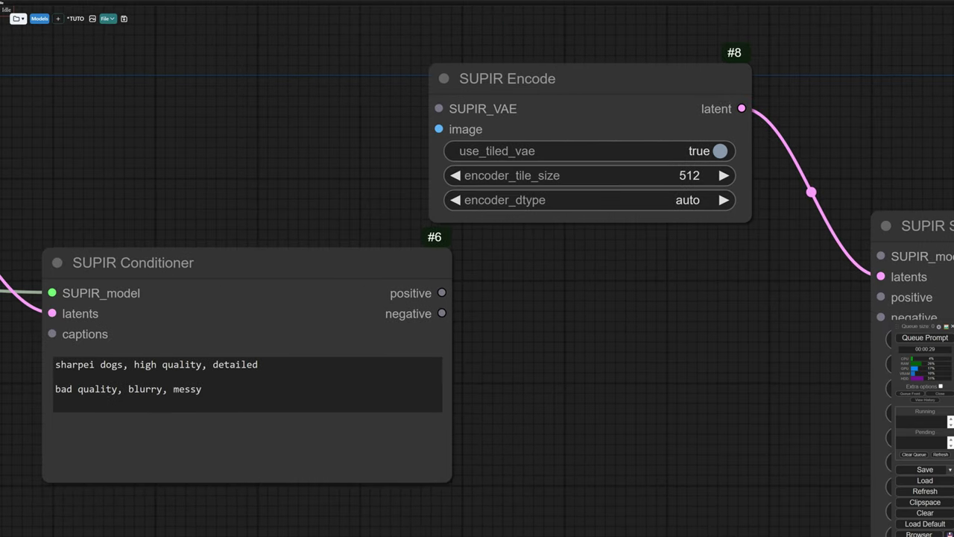
# - Switch the SUPIR Encode's use_tiled_vae off and back on
pyautogui.scroll(4, 622, 186)
pyautogui.moveTo(596, 276); pyautogui.dragTo(592, 415)
pyautogui.click(756, 273)
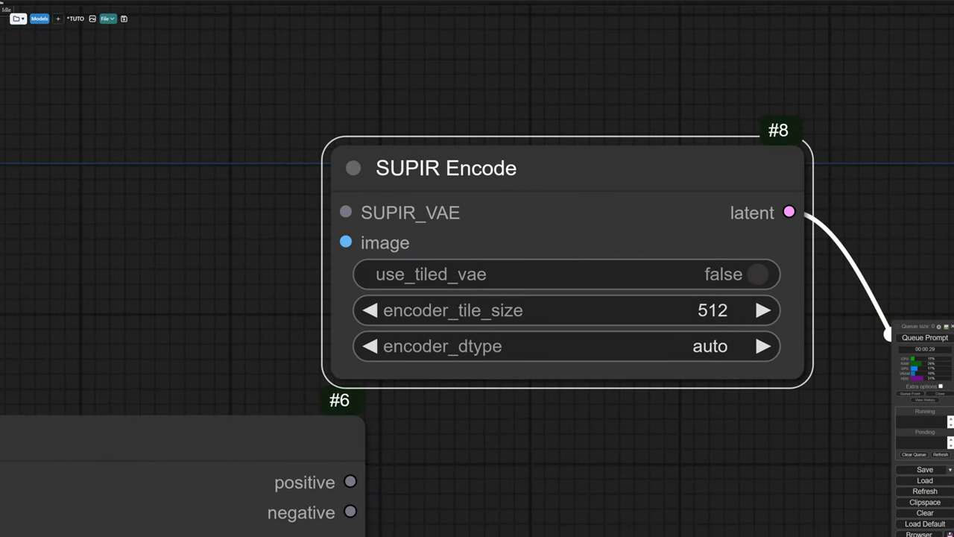
pyautogui.click(755, 274)
pyautogui.click(756, 274)
pyautogui.click(756, 273)
# - Try an encoder_tile_size of 1024 in the SUPIR Encode and restore it to 512
pyautogui.click(712, 310)
pyautogui.write('10')
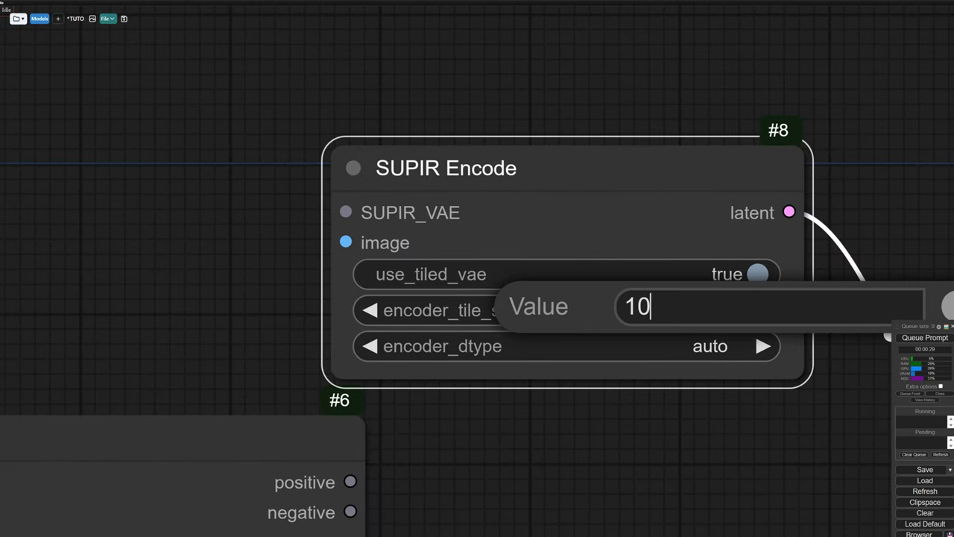
pyautogui.write('24')
pyautogui.press('Return')
pyautogui.write('512')
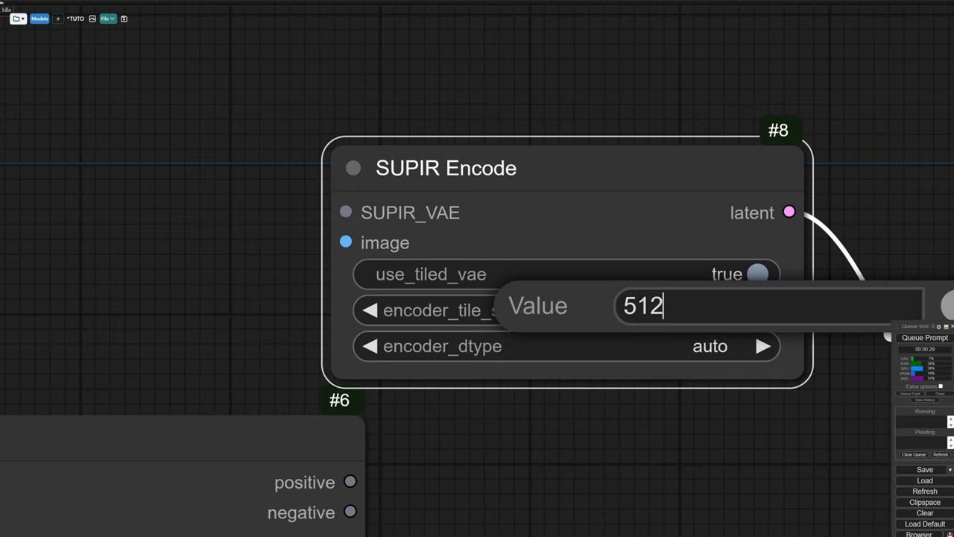
pyautogui.press('Return')
pyautogui.click(539, 344)
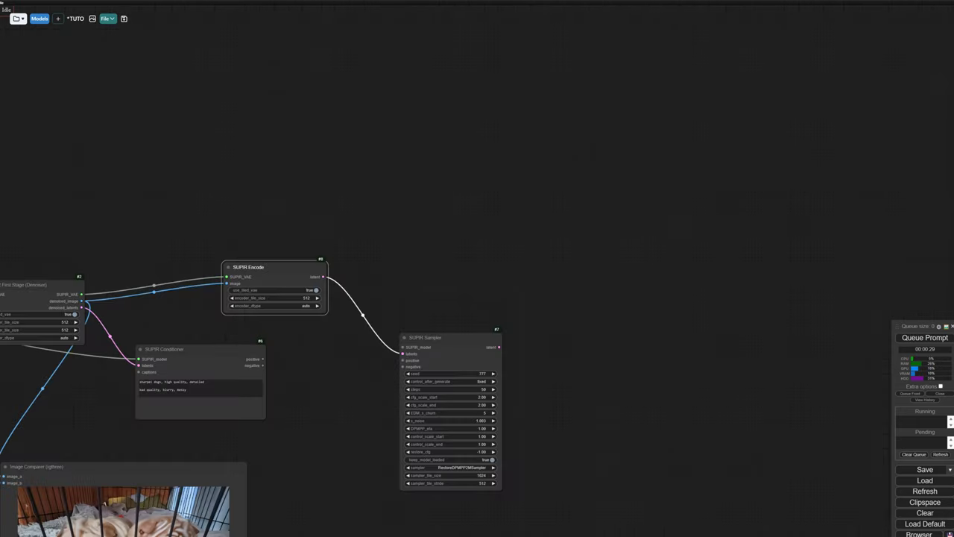
# - Add a SUPIR Decode node by searching for "supir" and place it above and beyond the SUPIR Sampler
pyautogui.scroll(4, 503, 311)
pyautogui.doubleClick(503, 311)
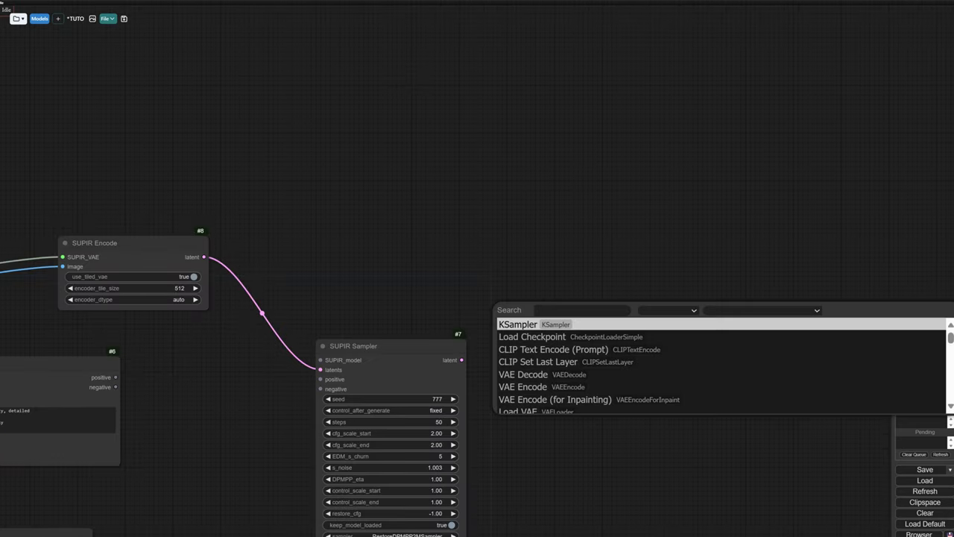
pyautogui.write('sup')
pyautogui.press('Down')
pyautogui.press('Down')
pyautogui.press('Down')
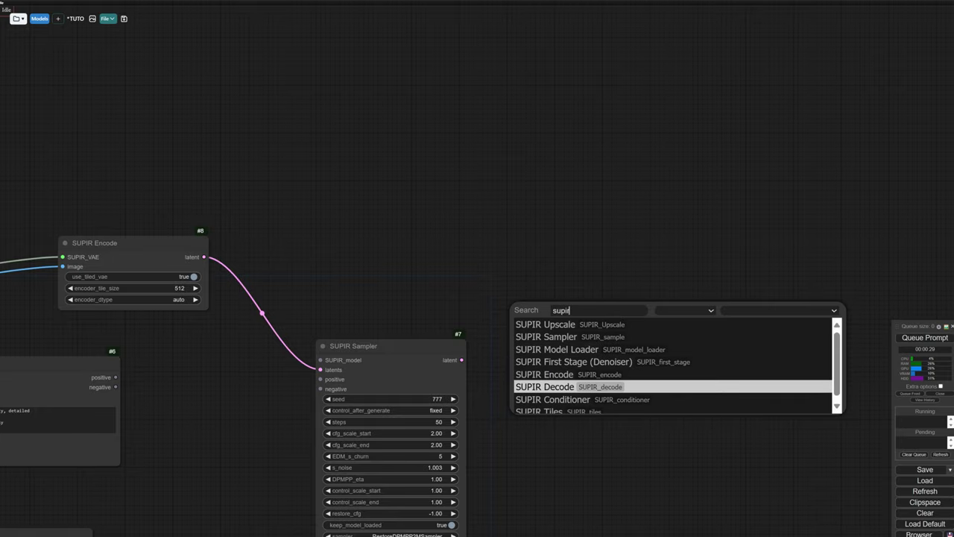
pyautogui.press('Return')
pyautogui.scroll(10, 665, 352)
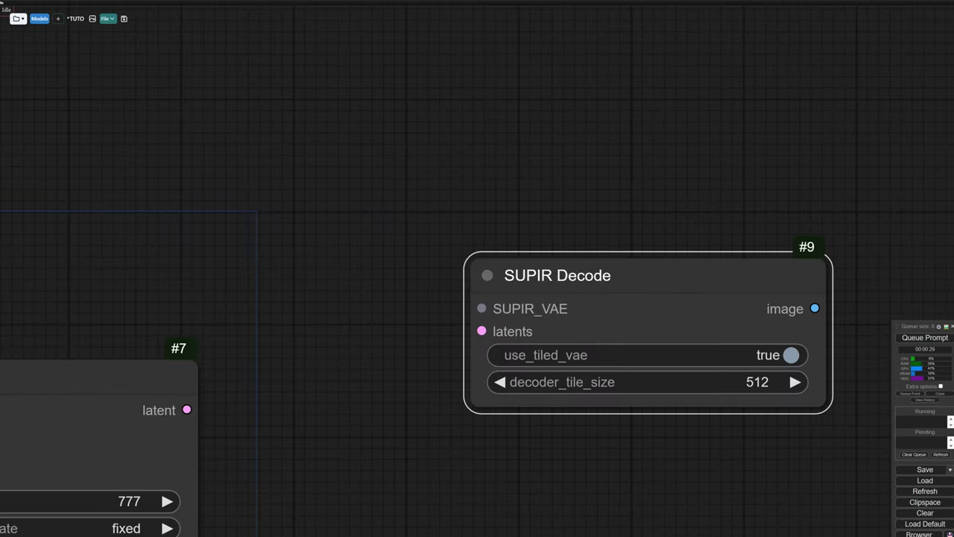
pyautogui.click(616, 379)
pyautogui.press('Escape')
pyautogui.moveTo(557, 275); pyautogui.dragTo(517, 235)
pyautogui.moveTo(441, 268); pyautogui.dragTo(434, 267)
# - Connect the sampler's latent output and the SUPIR_VAE to the SUPIR Decode, and the conditioner's positive and negative outputs to the sampler
pyautogui.scroll(-9, 460, 244)
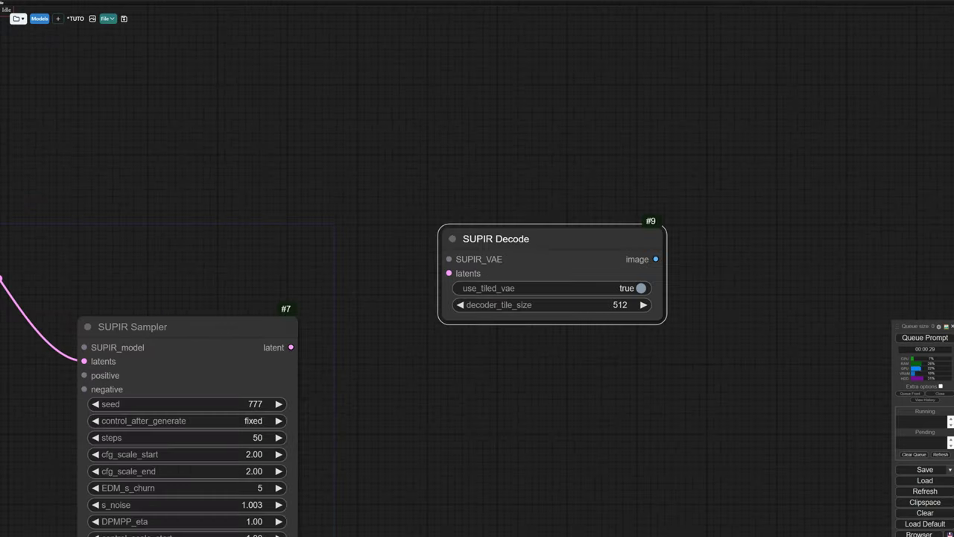
pyautogui.moveTo(433, 222); pyautogui.dragTo(765, 278)
pyautogui.moveTo(771, 306); pyautogui.dragTo(353, 281)
pyautogui.scroll(-9, 615, 387)
pyautogui.moveTo(615, 387); pyautogui.dragTo(413, 342)
pyautogui.scroll(4, 868, 313)
pyautogui.moveTo(869, 297); pyautogui.dragTo(870, 320)
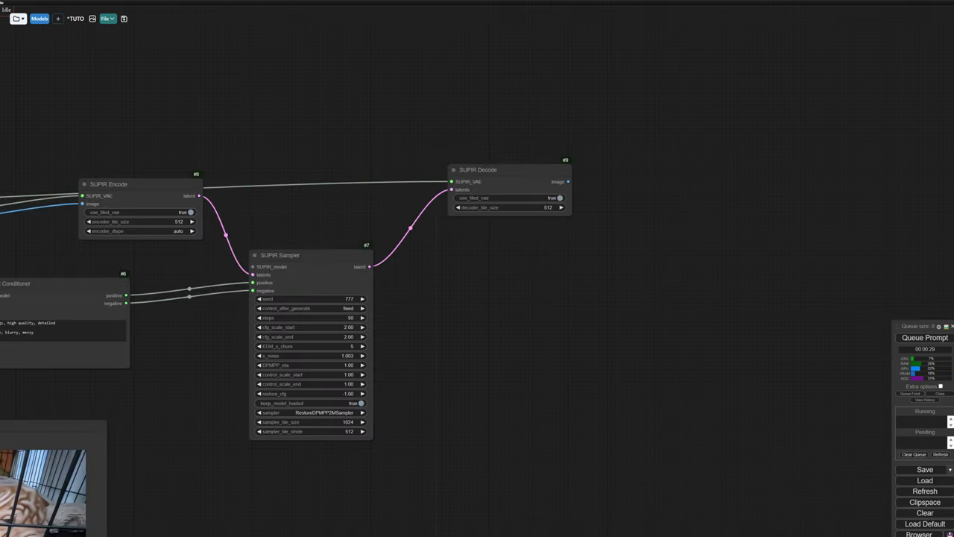
# - Add a second Image Comparer node by searching for "compare" and place it well beyond the SUPIR Decode
pyautogui.doubleClick(563, 273)
pyautogui.write('compare')
pyautogui.click(566, 313)
pyautogui.moveTo(596, 268); pyautogui.dragTo(819, 298)
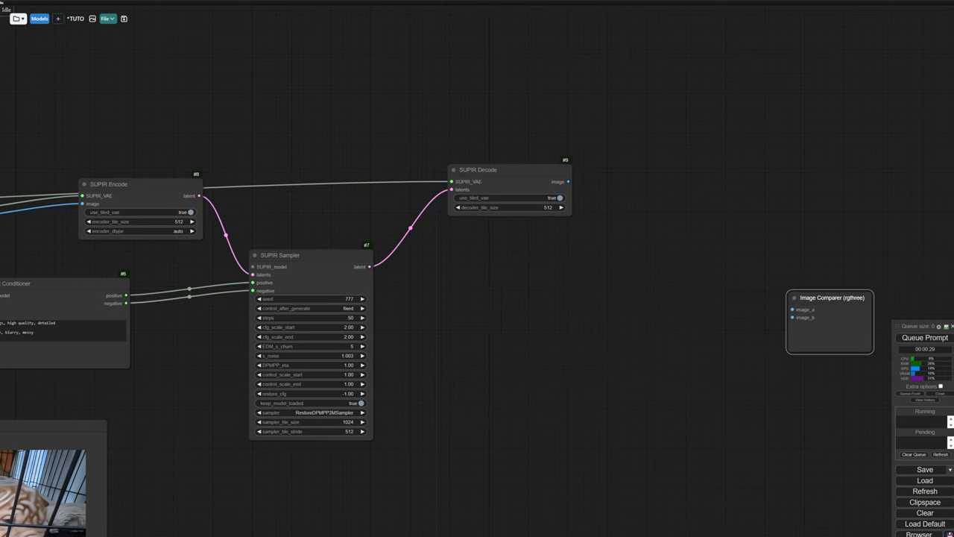
# - Add a CR Simple Text Watermark node with text "original", align set to bottom right and font_color_hex #FFFFFF
pyautogui.click(675, 236)
pyautogui.scroll(4, 682, 239)
pyautogui.click(671, 240)
pyautogui.write('original')
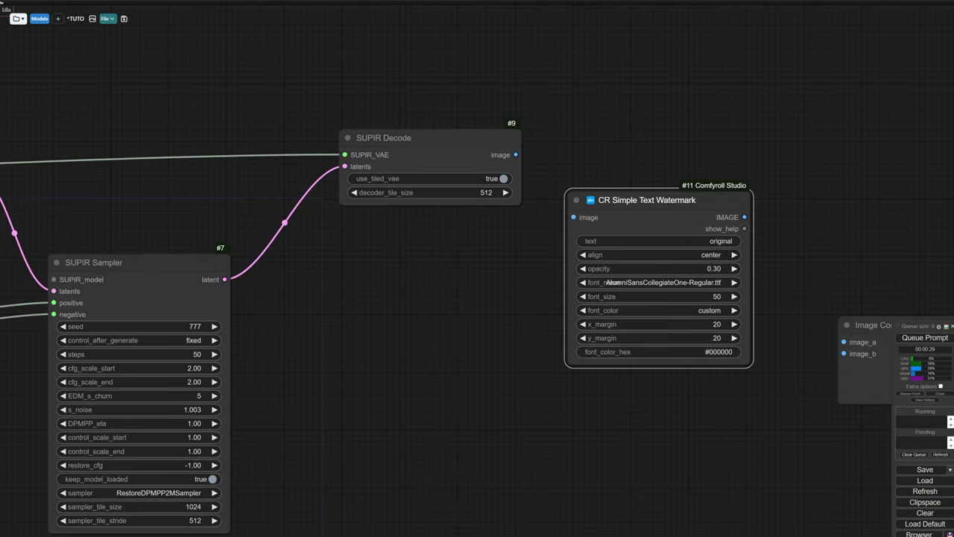
pyautogui.click(682, 255)
pyautogui.click(701, 315)
pyautogui.click(678, 351)
pyautogui.moveTo(740, 351); pyautogui.dragTo(708, 351)
pyautogui.write('FFFFFF')
pyautogui.press('Return')
# - Paste a copy of the CR Simple Text Watermark node and set the text of one of the two to "SUPIR"
pyautogui.hotkey('ctrl', 'v')
pyautogui.click(667, 426)
pyautogui.write('SUPI')
# - Search for a node starting with "p", add it and place it above the new Image Comparer
pyautogui.scroll(-10, 662, 311)
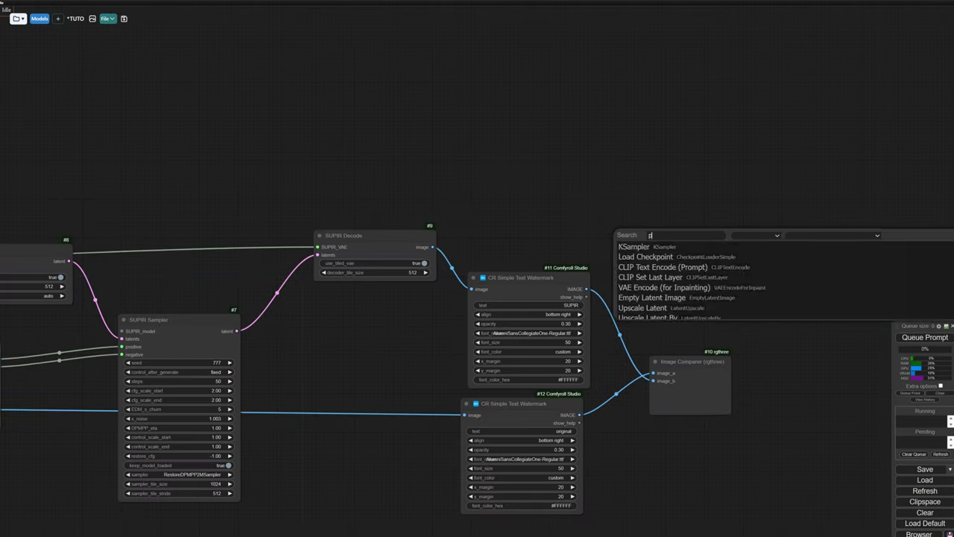
pyautogui.press('Return')
pyautogui.moveTo(664, 230); pyautogui.dragTo(694, 221)
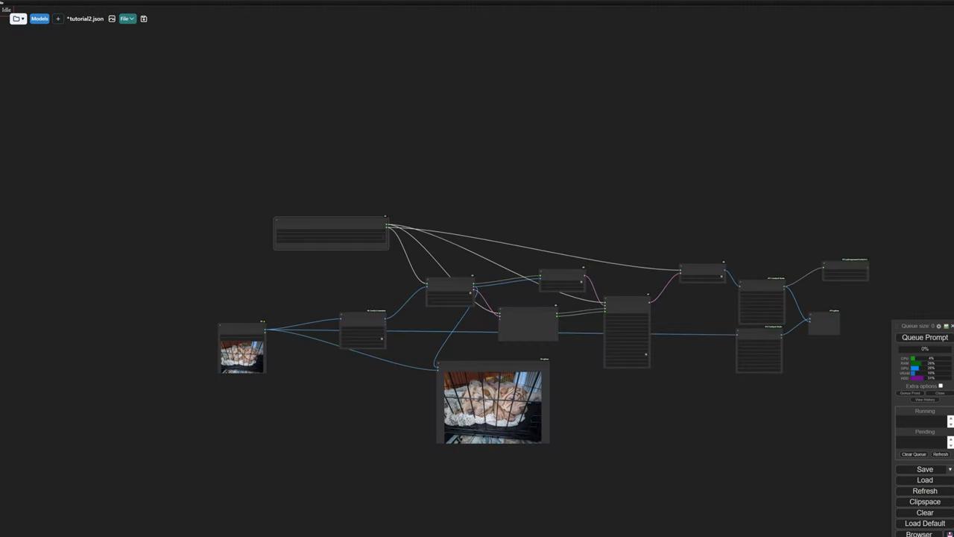
# - Queue the completed workflow for generation and close the Task Manager window
pyautogui.click(924, 337)
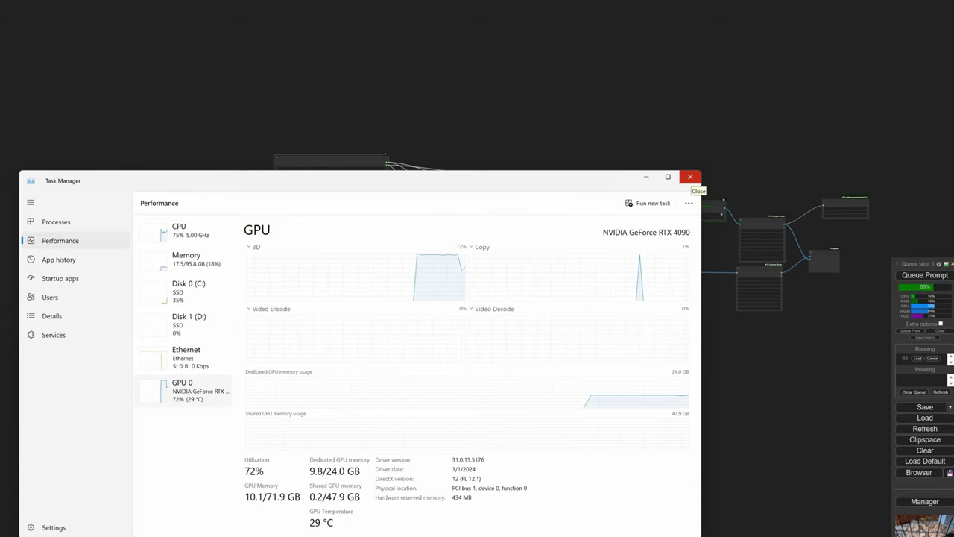
pyautogui.click(690, 177)
# - Enlarge the final Image Comparer and examine the puppies' faces and fur up close against the original
pyautogui.moveTo(935, 413); pyautogui.dragTo(953, 536)
pyautogui.moveTo(671, 447); pyautogui.dragTo(178, 261)
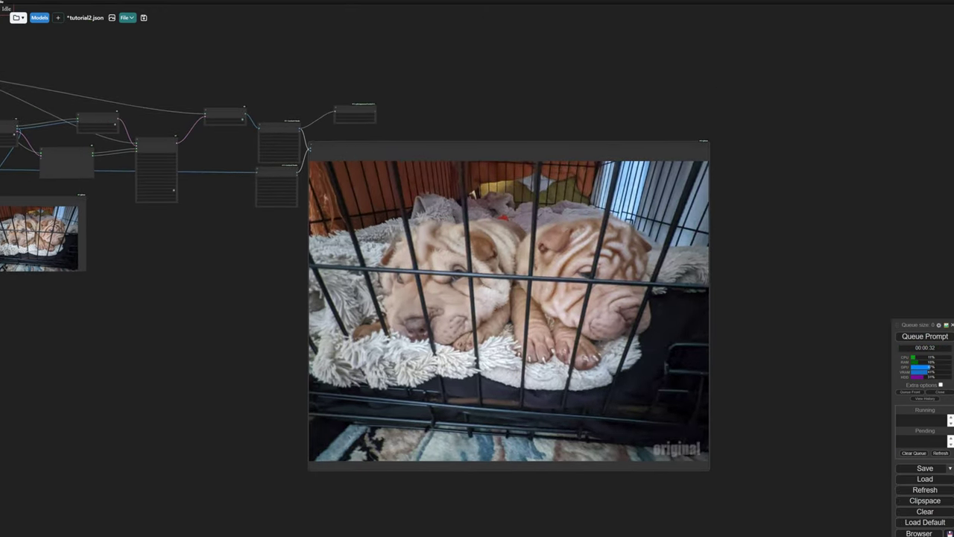
pyautogui.scroll(6, 486, 373)
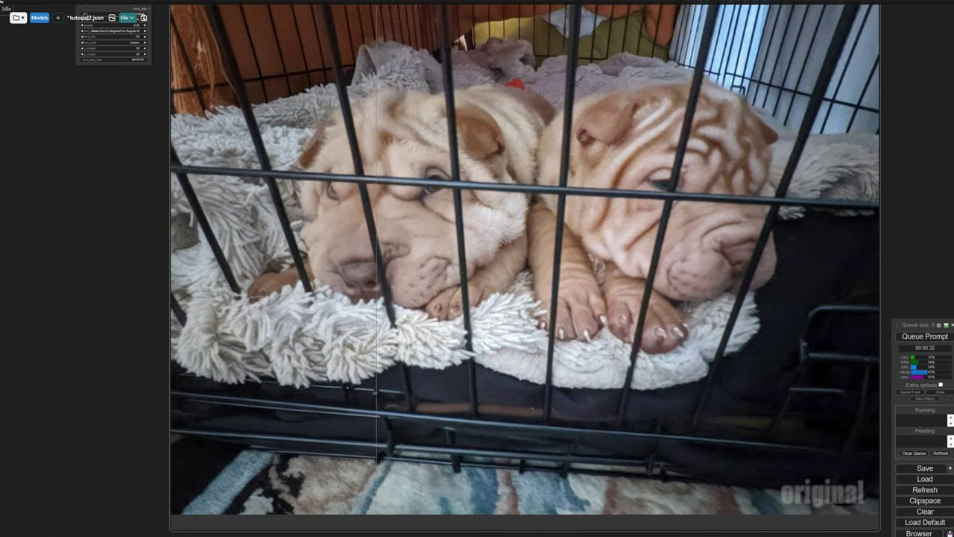
pyautogui.scroll(9, 487, 202)
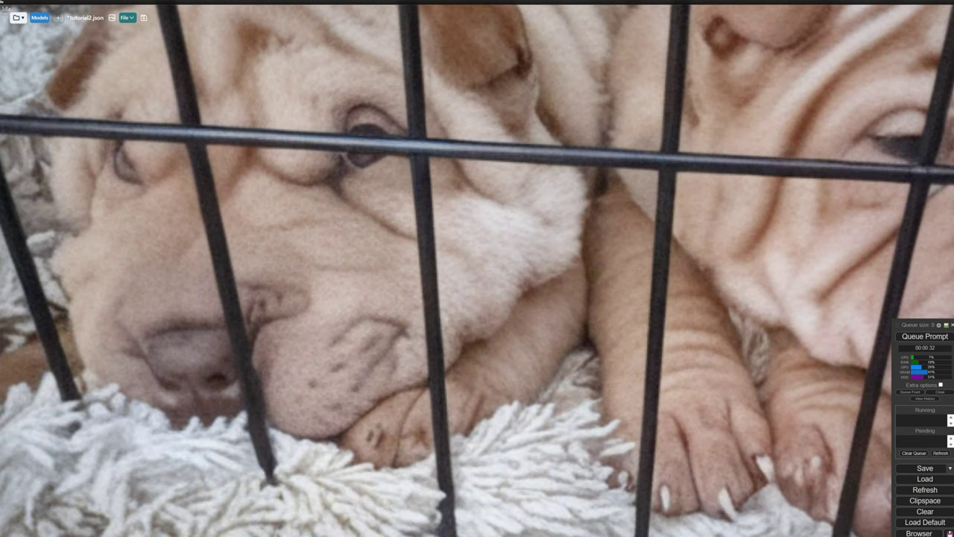
# - Move the Image Resize node up and add a Load Upscale Model node below it using 4xUltrasharp_4xUltrasharpV10.pt
pyautogui.scroll(-5, 511, 268)
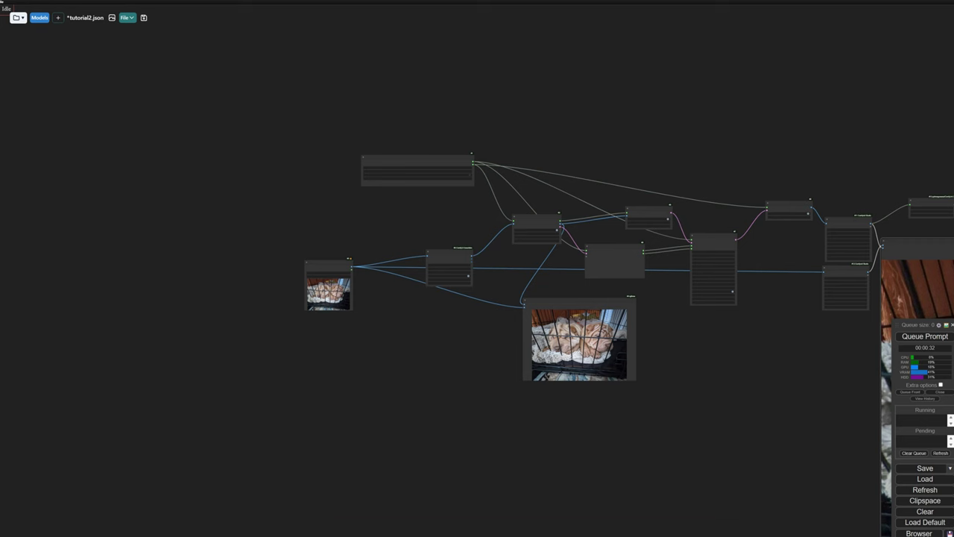
pyautogui.scroll(8, 420, 255)
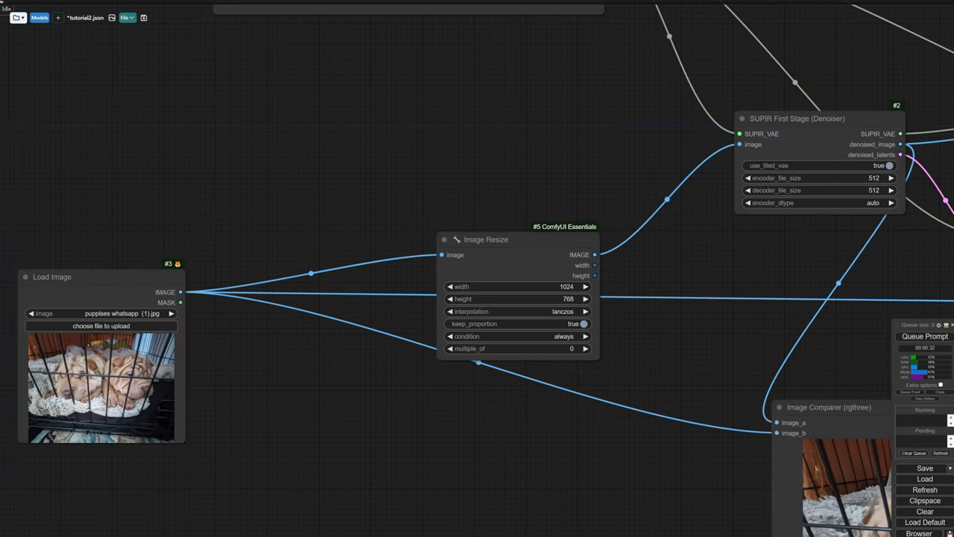
pyautogui.moveTo(484, 239); pyautogui.dragTo(494, 89)
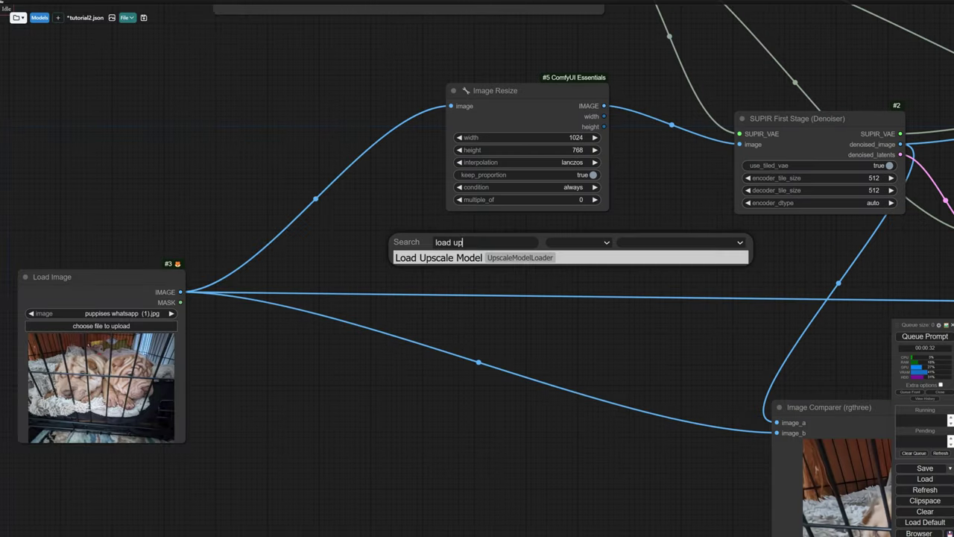
pyautogui.click(475, 257)
pyautogui.moveTo(522, 238); pyautogui.dragTo(340, 267)
pyautogui.click(522, 293)
pyautogui.click(559, 458)
# - Add an Upscale Image (using Model) node, feed it the upscale model and loaded image, and connect its output to Image Resize
pyautogui.doubleClick(358, 317)
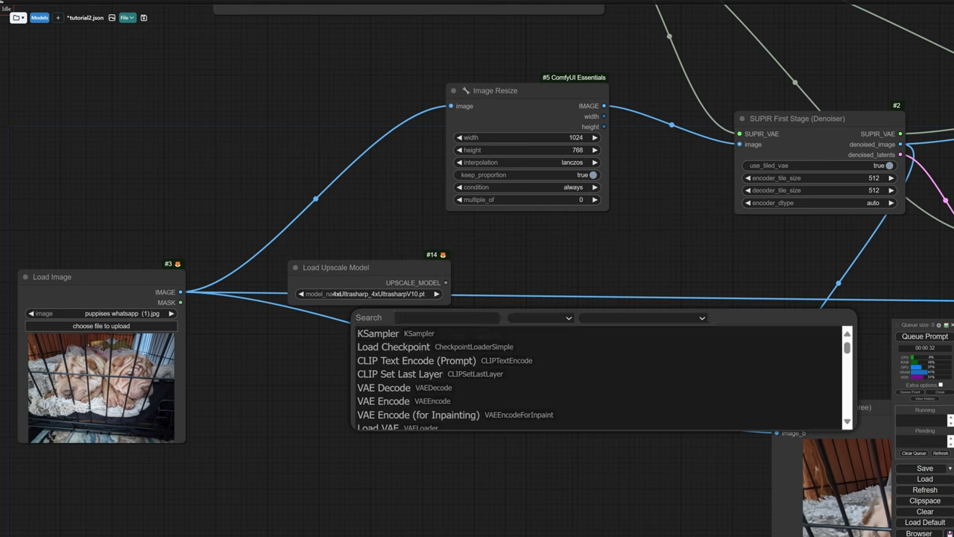
pyautogui.write('ups')
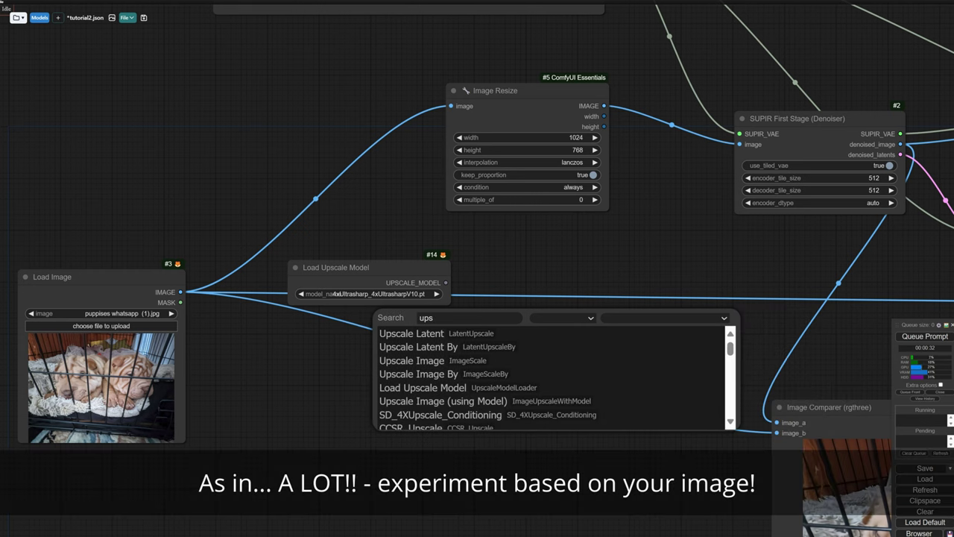
pyautogui.click(443, 401)
pyautogui.moveTo(522, 327); pyautogui.dragTo(553, 324)
pyautogui.moveTo(445, 283); pyautogui.dragTo(493, 326)
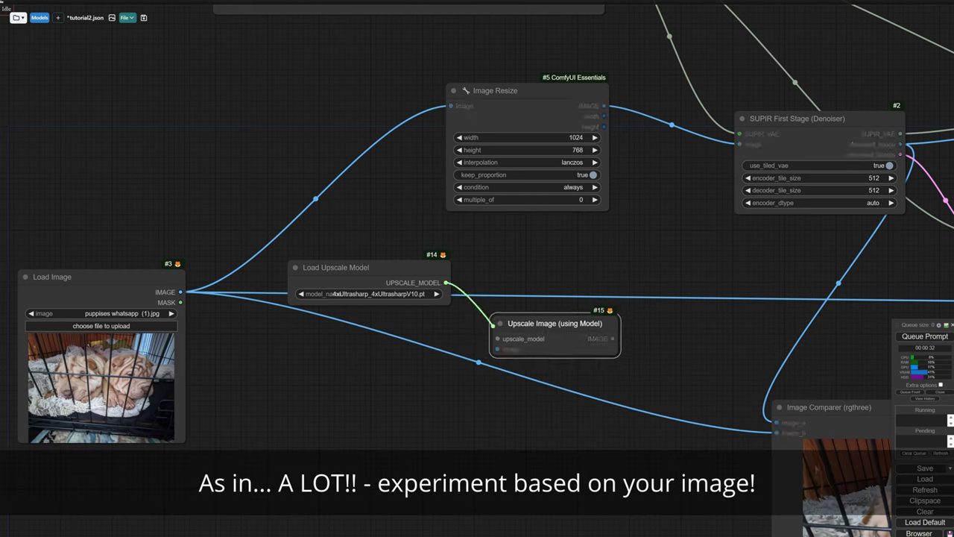
pyautogui.moveTo(180, 292); pyautogui.dragTo(497, 349)
pyautogui.moveTo(677, 247); pyautogui.dragTo(451, 106)
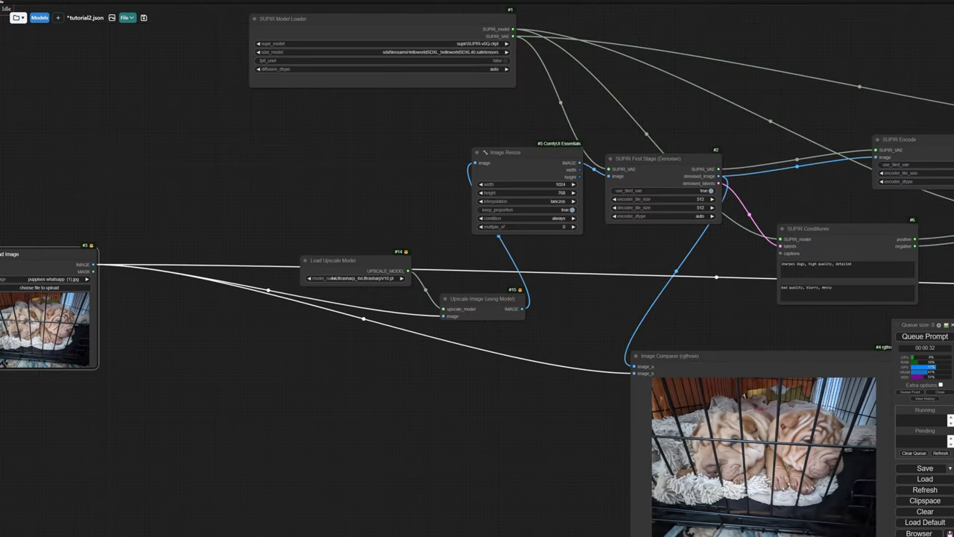
# - Arrange the Load Upscale Model, Upscale Image (using Model) and Image Resize nodes between Load Image and SUPIR First Stage
pyautogui.moveTo(350, 260); pyautogui.dragTo(184, 223)
pyautogui.moveTo(483, 299); pyautogui.dragTo(324, 222)
pyautogui.scroll(1, 436, 190)
pyautogui.moveTo(436, 190); pyautogui.dragTo(375, 249)
pyautogui.moveTo(455, 208); pyautogui.dragTo(419, 208)
# - Try setting the Image Resize node's width to 512
pyautogui.scroll(4, 394, 210)
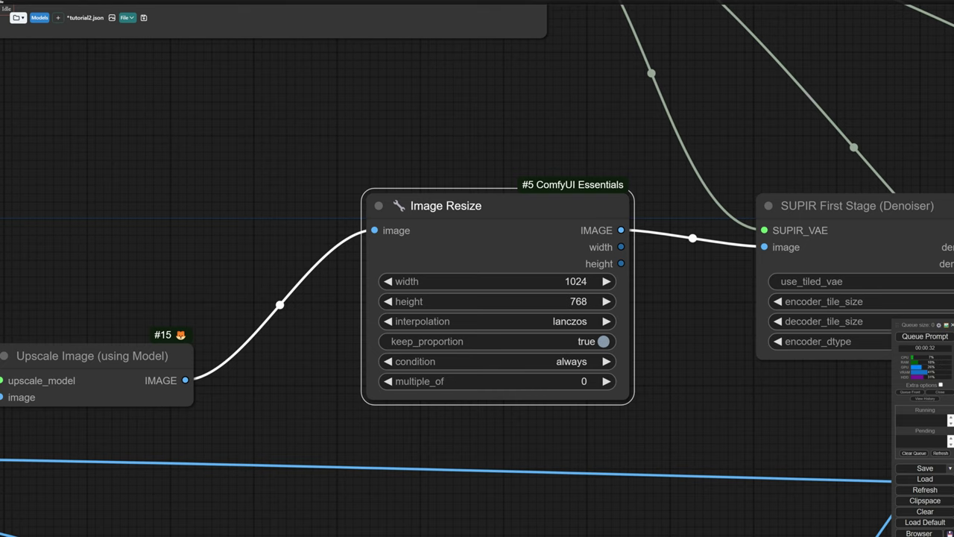
pyautogui.moveTo(283, 149); pyautogui.dragTo(721, 135)
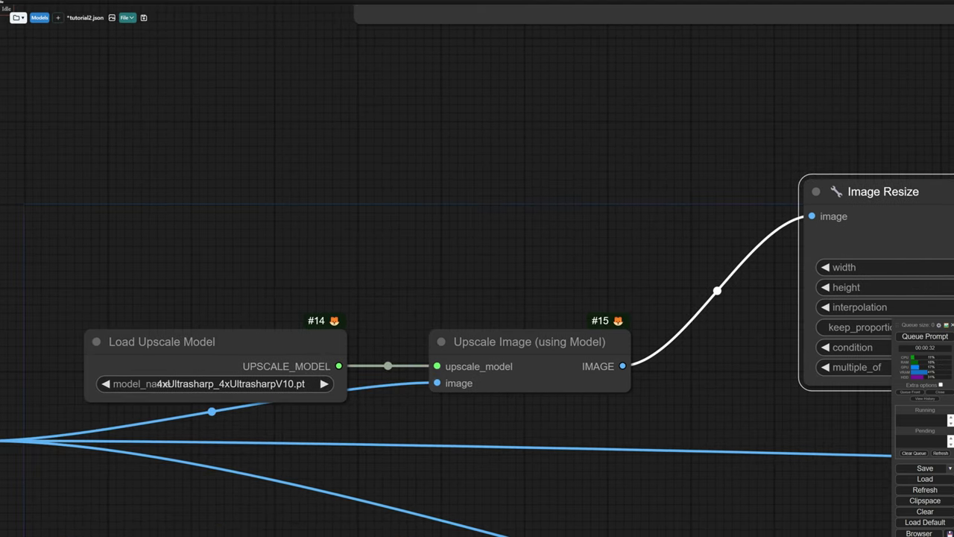
pyautogui.scroll(5, 178, 380)
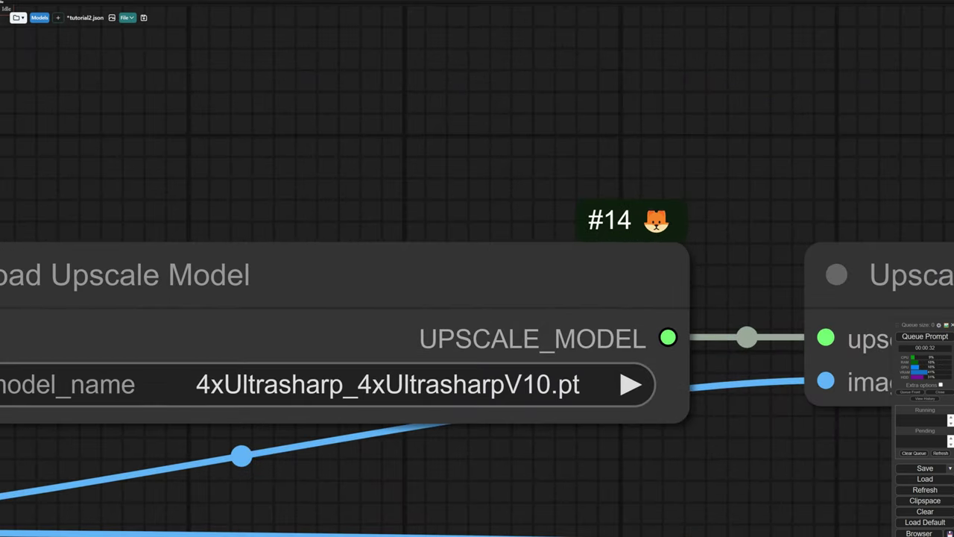
pyautogui.scroll(-13, 228, 375)
pyautogui.moveTo(477, 186); pyautogui.dragTo(261, 197)
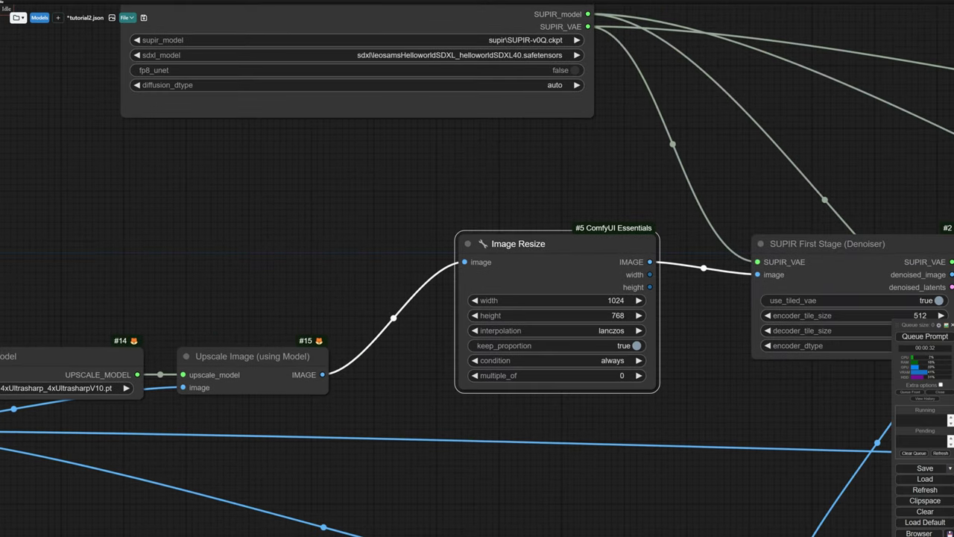
pyautogui.click(580, 301)
pyautogui.write('512')
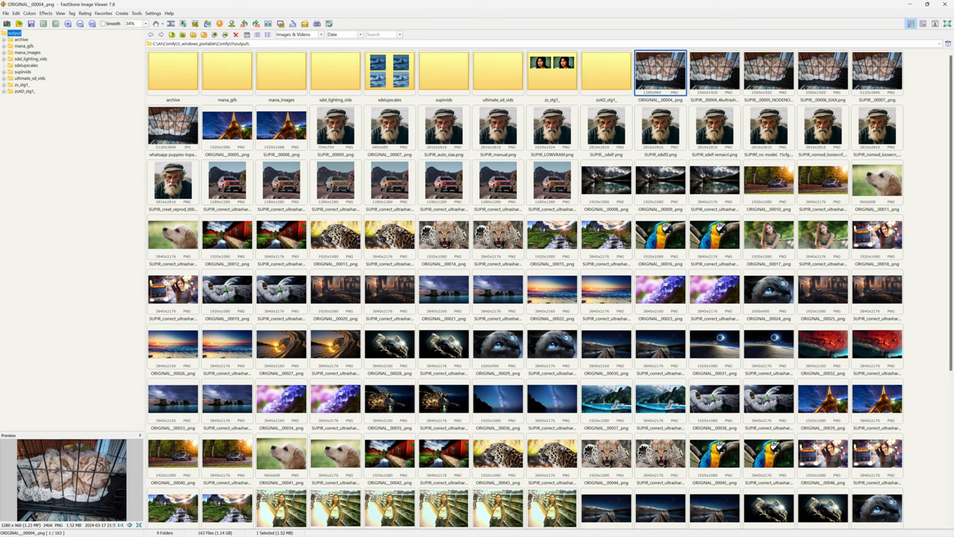
# - Compare the original and SUPIR puppy images side by side in FastStone Image Viewer, both at 37% zoom
pyautogui.press('p')
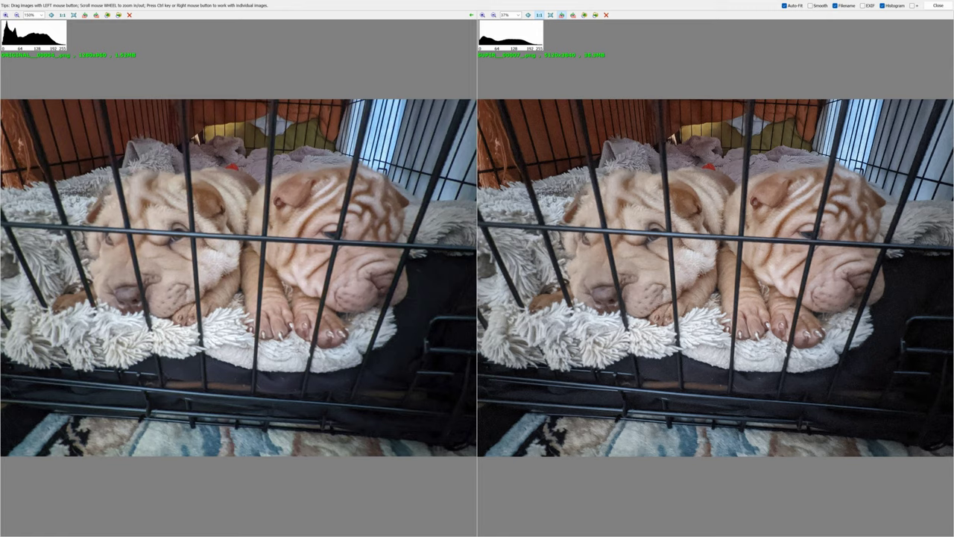
pyautogui.click(539, 15)
pyautogui.scroll(-5, 715, 277)
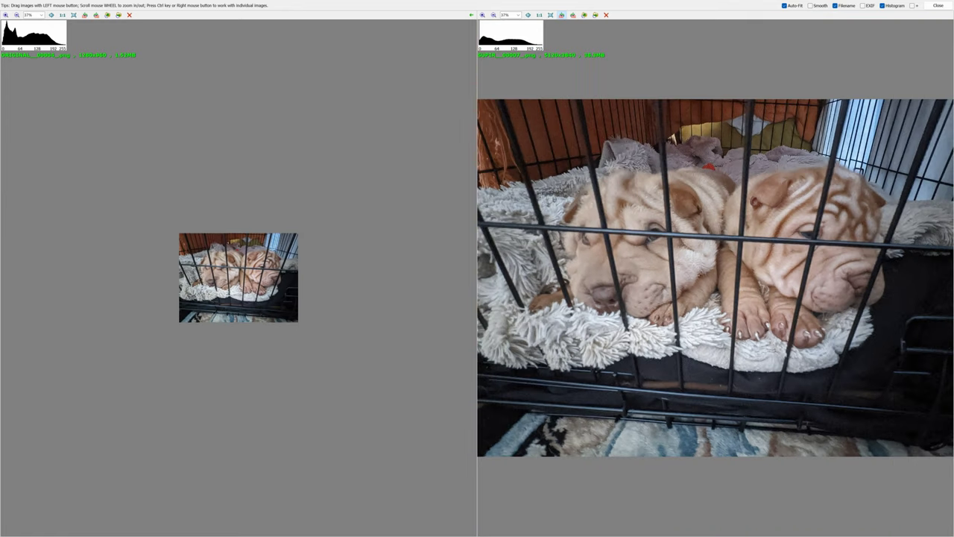
pyautogui.scroll(-1, 715, 277)
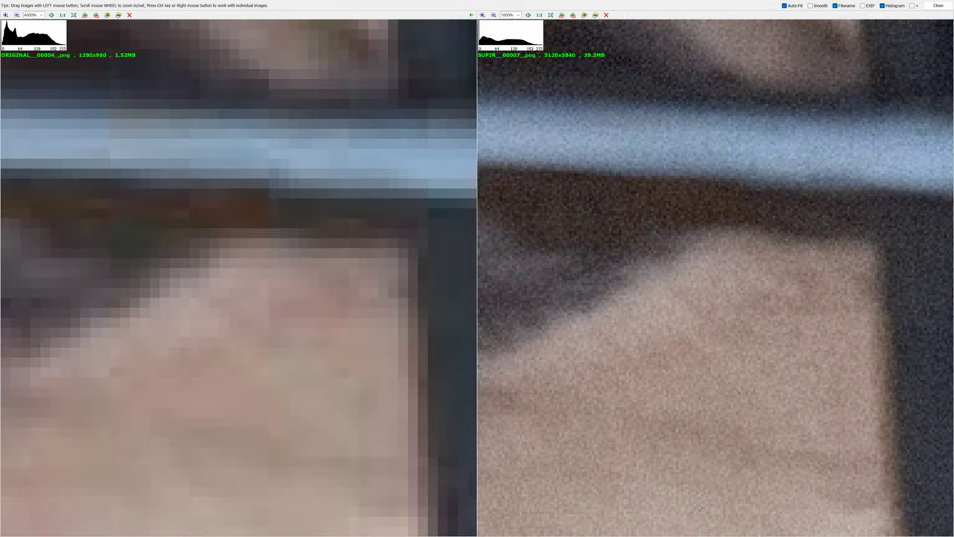
# - Examine the eye area, blanket folds and paws up close in the original and SUPIR puppy images
pyautogui.scroll(-2, 727, 298)
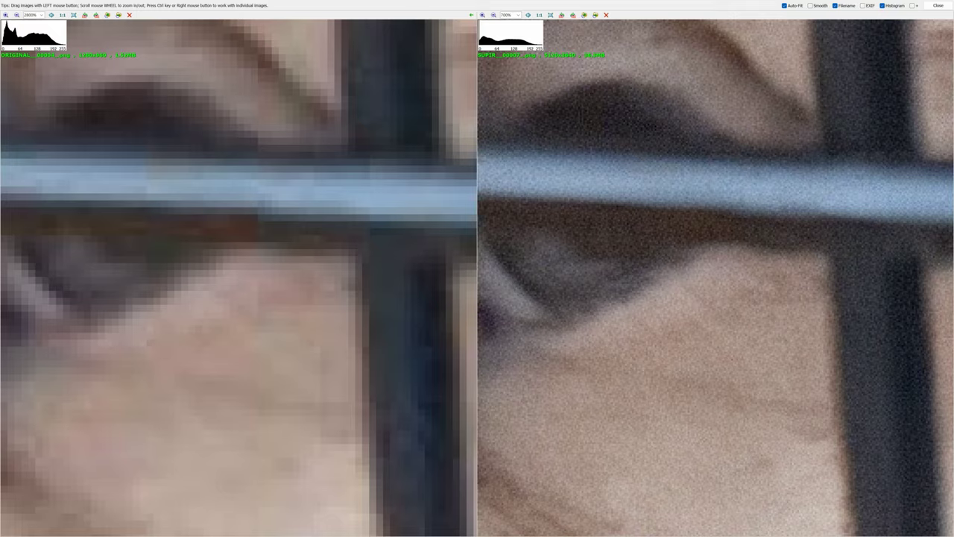
pyautogui.moveTo(820, 277); pyautogui.dragTo(521, 277)
pyautogui.scroll(-5, 727, 299)
pyautogui.scroll(4, 620, 214)
pyautogui.scroll(-6, 619, 214)
pyautogui.moveTo(619, 214); pyautogui.dragTo(702, 323)
pyautogui.scroll(3, 688, 208)
pyautogui.scroll(6, 477, 269)
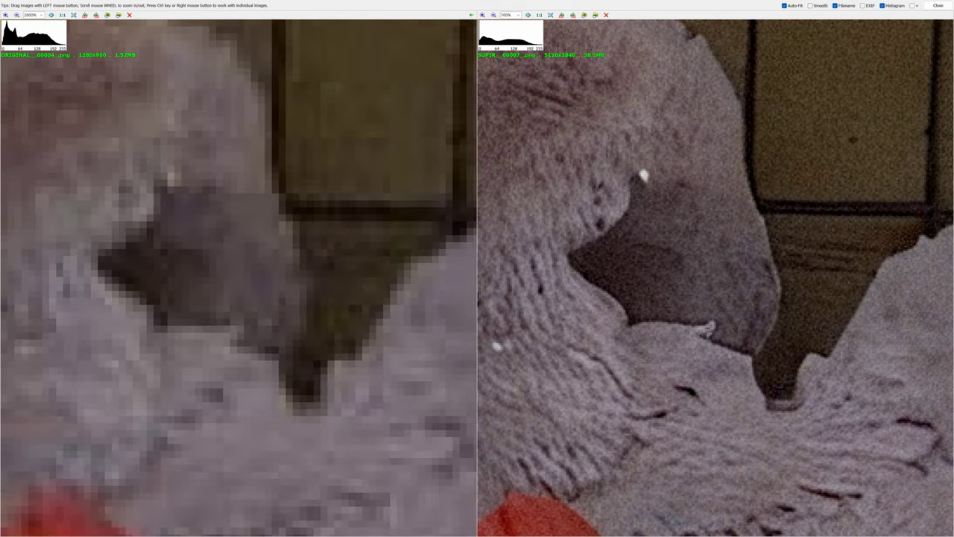
pyautogui.moveTo(922, 111); pyautogui.dragTo(713, 288)
pyautogui.scroll(2, 713, 289)
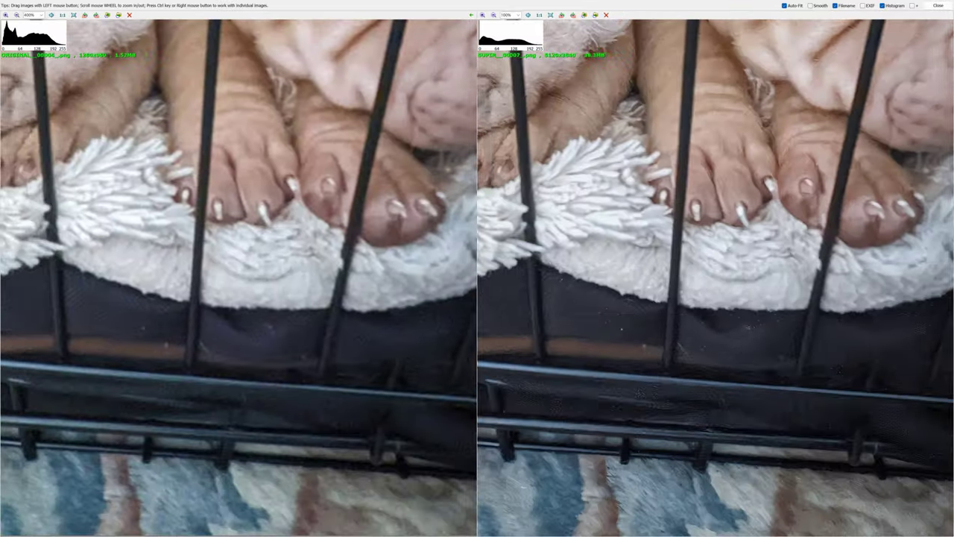
pyautogui.scroll(5, 477, 268)
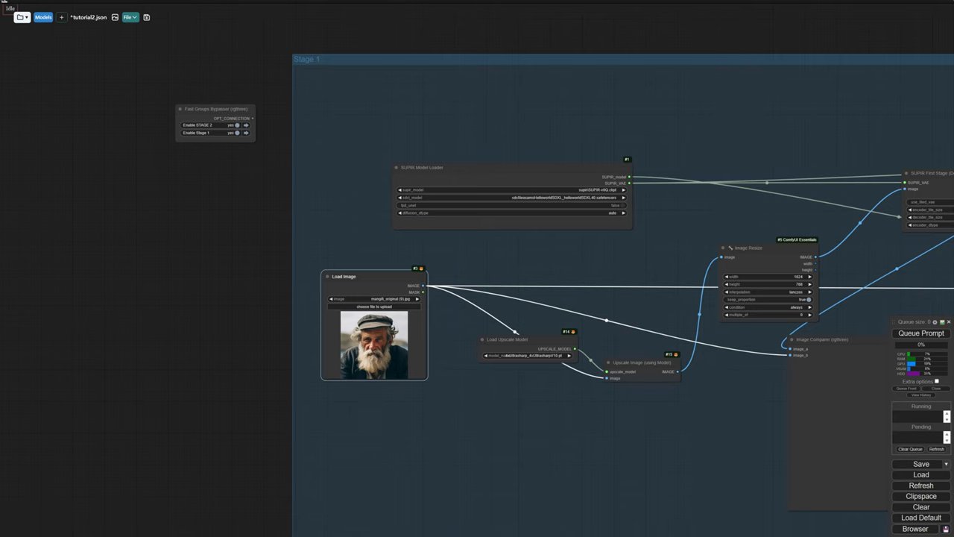
# - Examine the bearded man's face, wrinkles and eyes up close in the Load Image node
pyautogui.scroll(5, 316, 341)
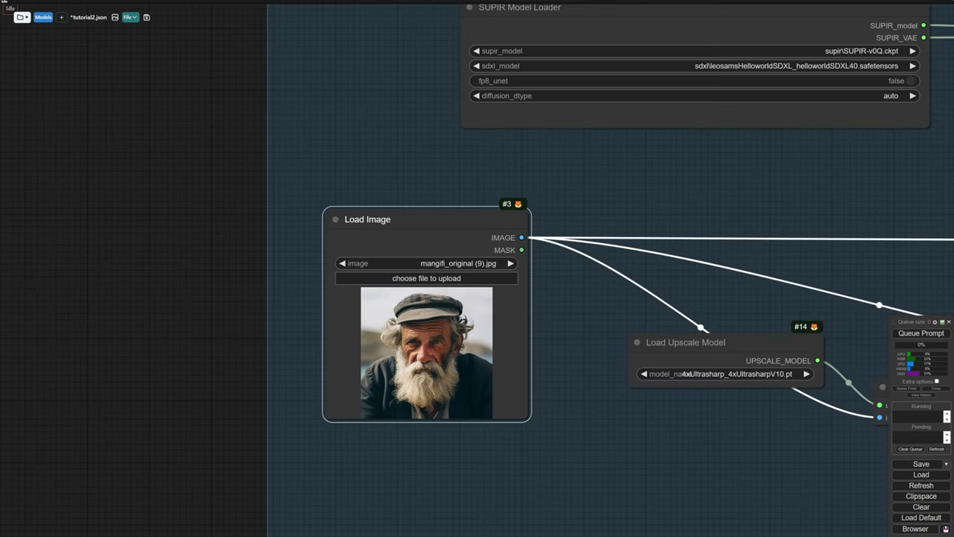
pyautogui.scroll(5, 596, 521)
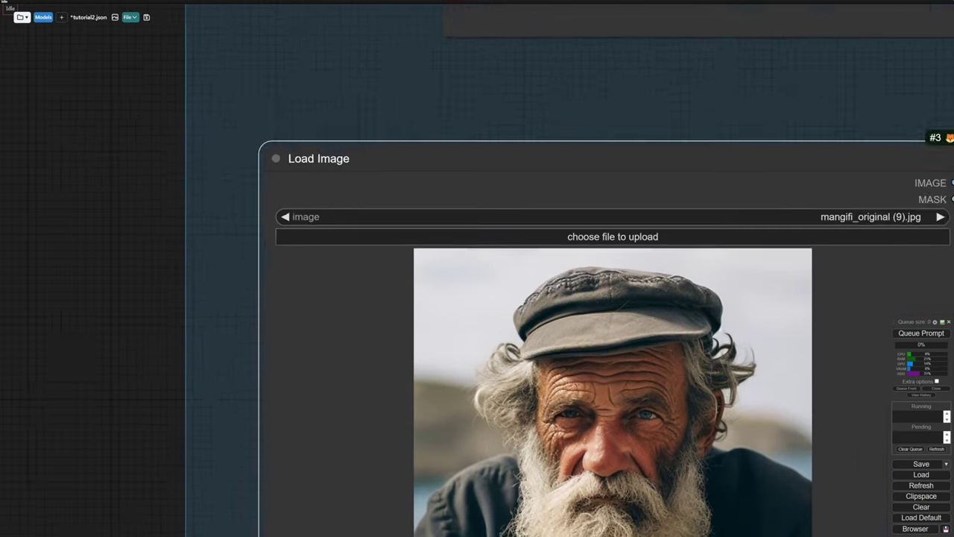
pyautogui.scroll(3, 467, 290)
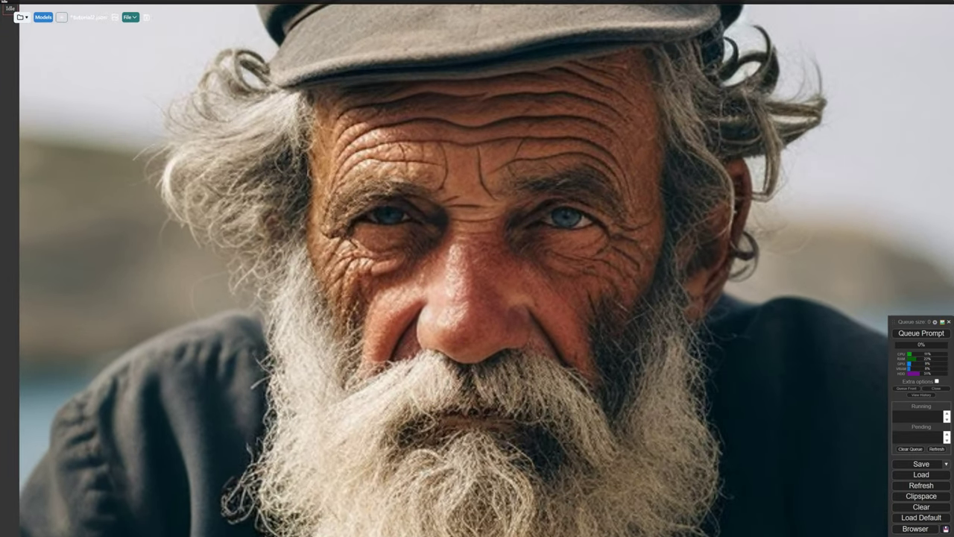
pyautogui.scroll(-10, 434, 270)
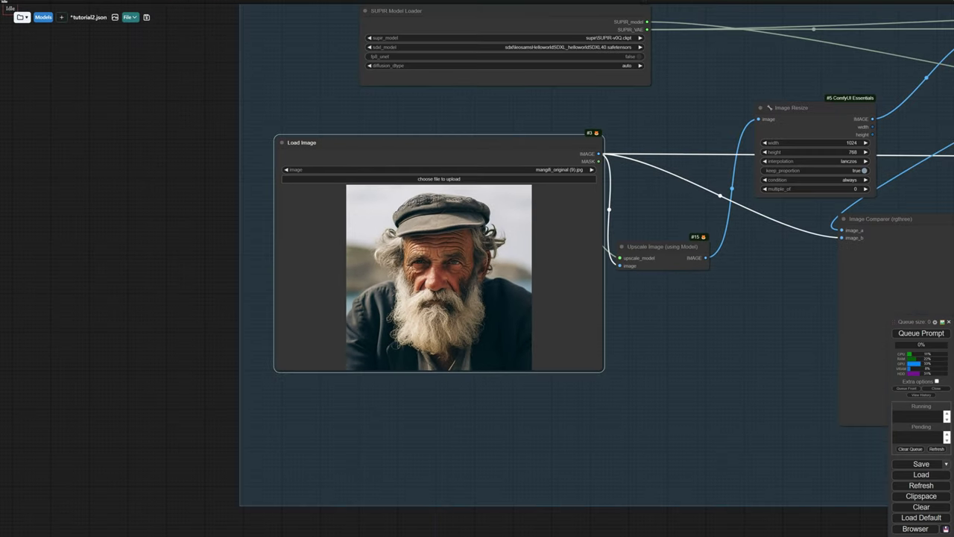
pyautogui.scroll(10, 415, 266)
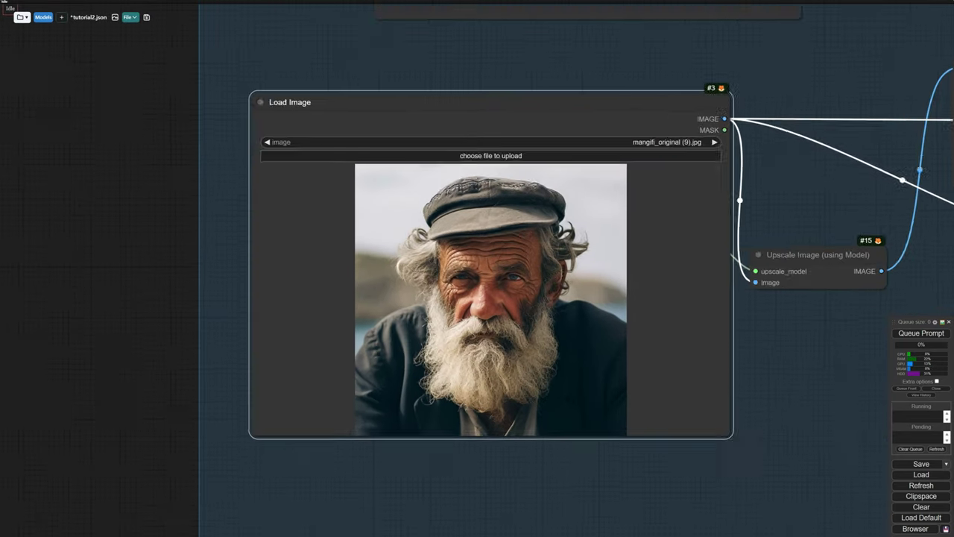
pyautogui.scroll(10, 626, 300)
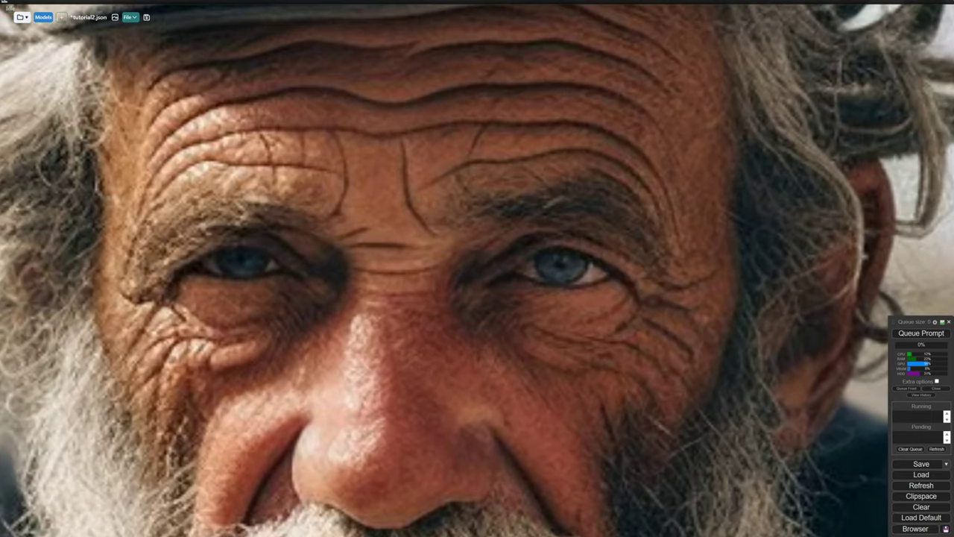
pyautogui.moveTo(477, 268); pyautogui.dragTo(579, 482)
pyautogui.scroll(-10, 477, 268)
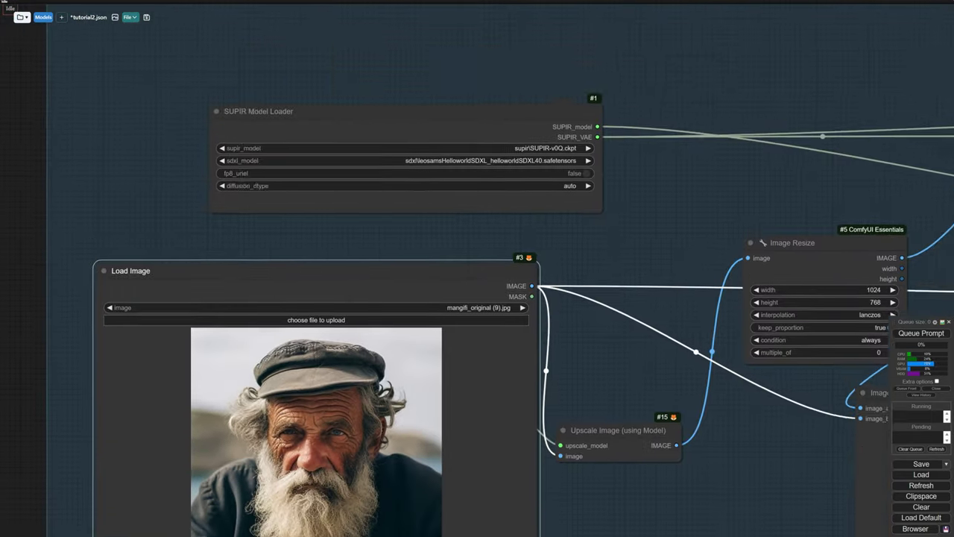
# - Review the data type options of the Stage 1 SUPIR nodes, keeping them on auto
pyautogui.moveTo(820, 201); pyautogui.dragTo(320, 246)
pyautogui.scroll(4, 614, 202)
pyautogui.click(660, 216)
pyautogui.click(675, 236)
pyautogui.scroll(-4, 681, 230)
pyautogui.click(493, 236)
pyautogui.click(492, 266)
pyautogui.scroll(-4, 522, 246)
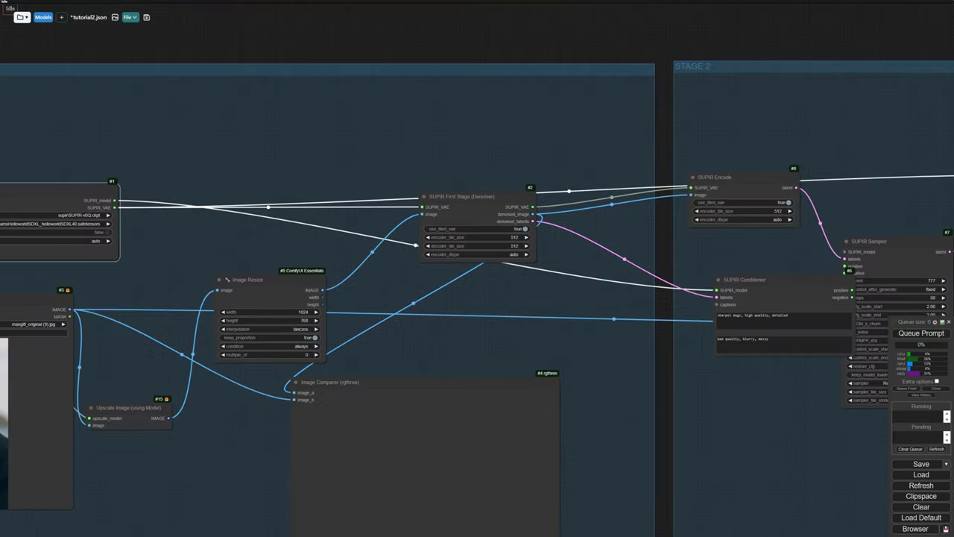
# - Review the encoder_dtype options of the SUPIR Encode node in Stage 2, keeping auto
pyautogui.moveTo(733, 233); pyautogui.dragTo(432, 245)
pyautogui.scroll(4, 432, 246)
pyautogui.scroll(4, 442, 243)
pyautogui.click(498, 218)
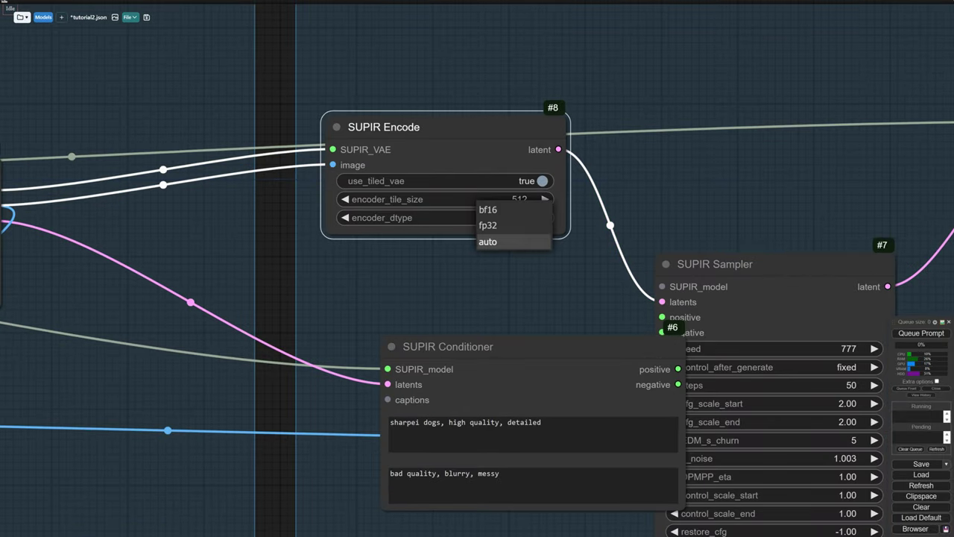
pyautogui.click(489, 240)
pyautogui.moveTo(745, 211); pyautogui.dragTo(254, 220)
pyautogui.scroll(-12, 541, 228)
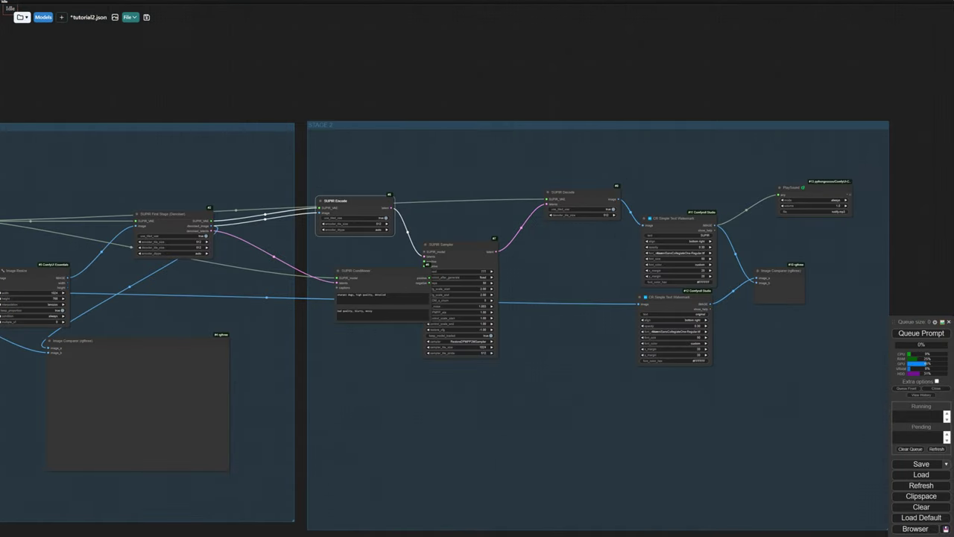
# - Set the SUPIR First Stage (Denoiser) node's encoder_tile_size to 1024
pyautogui.moveTo(542, 230); pyautogui.dragTo(676, 241)
pyautogui.scroll(5, 246, 246)
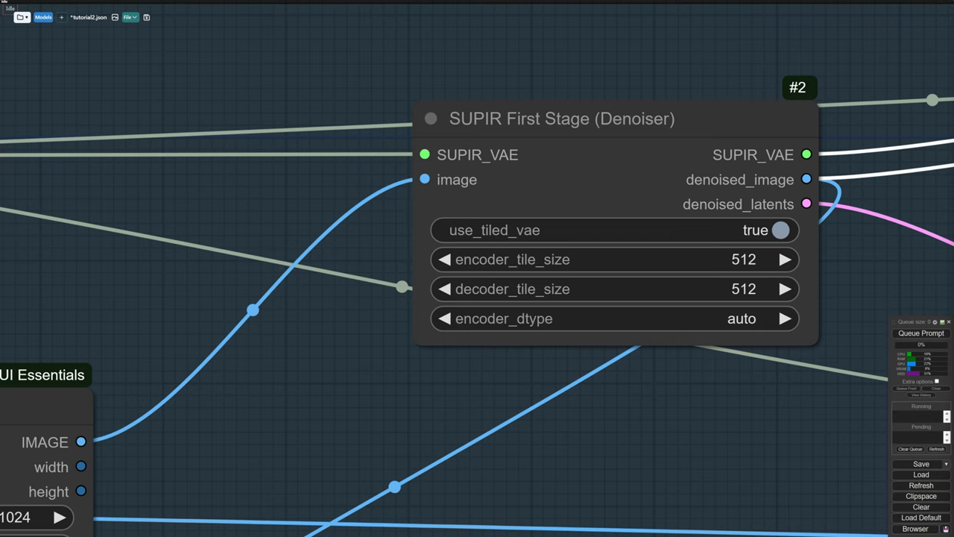
pyautogui.click(567, 260)
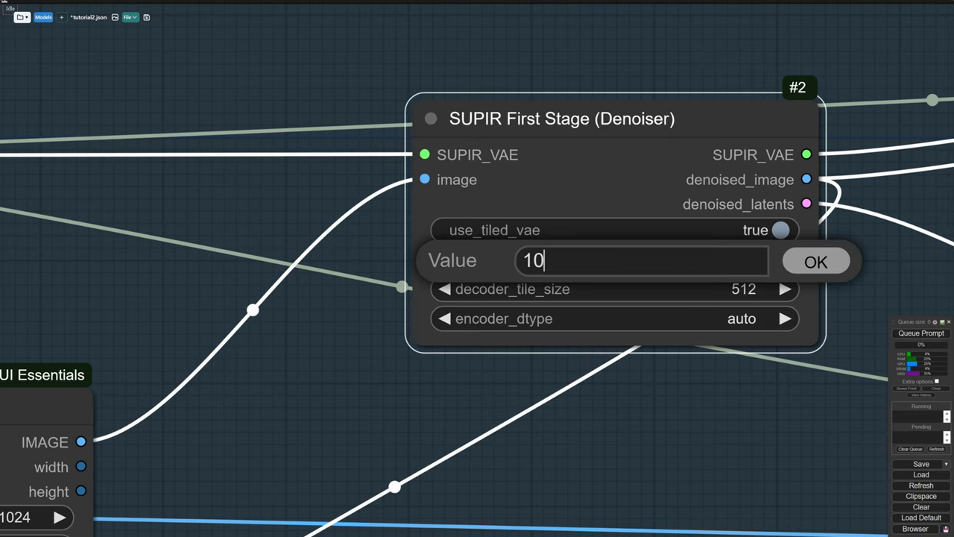
pyautogui.write('1024')
pyautogui.press('Return')
pyautogui.click(574, 263)
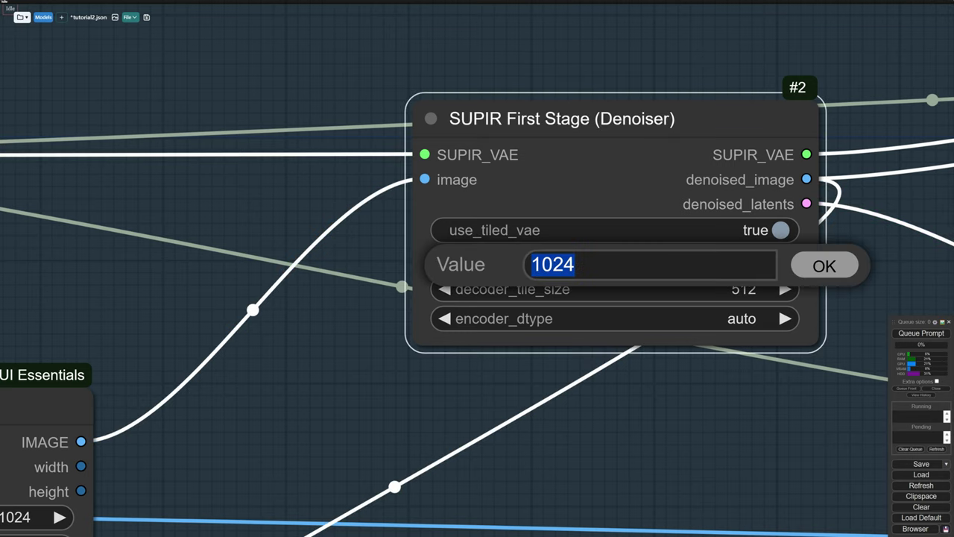
pyautogui.press('Return')
# - Set the SUPIR First Stage (Denoiser) node's decoder_tile_size to 1024 and its encoder_dtype to fp32
pyautogui.click(693, 289)
pyautogui.write('1024')
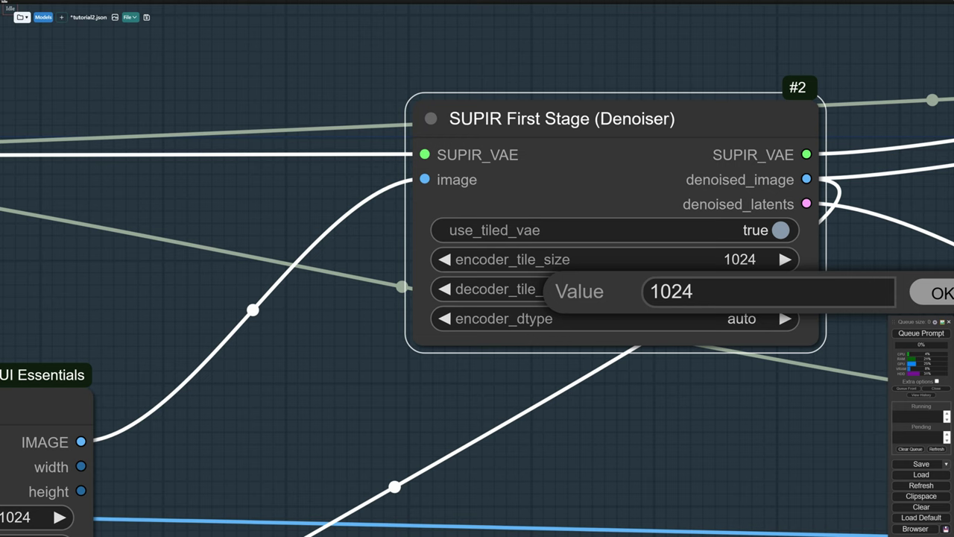
pyautogui.press('Return')
pyautogui.click(670, 318)
pyautogui.click(671, 330)
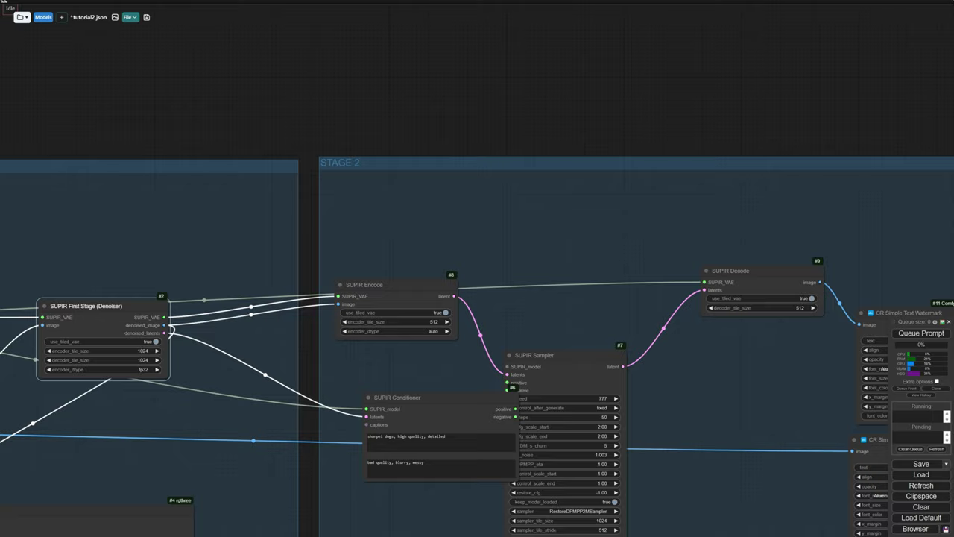
# - Set the SUPIR Encode node's encoder_tile_size to 1024 and its encoder_dtype to fp32
pyautogui.scroll(8, 427, 304)
pyautogui.click(373, 329)
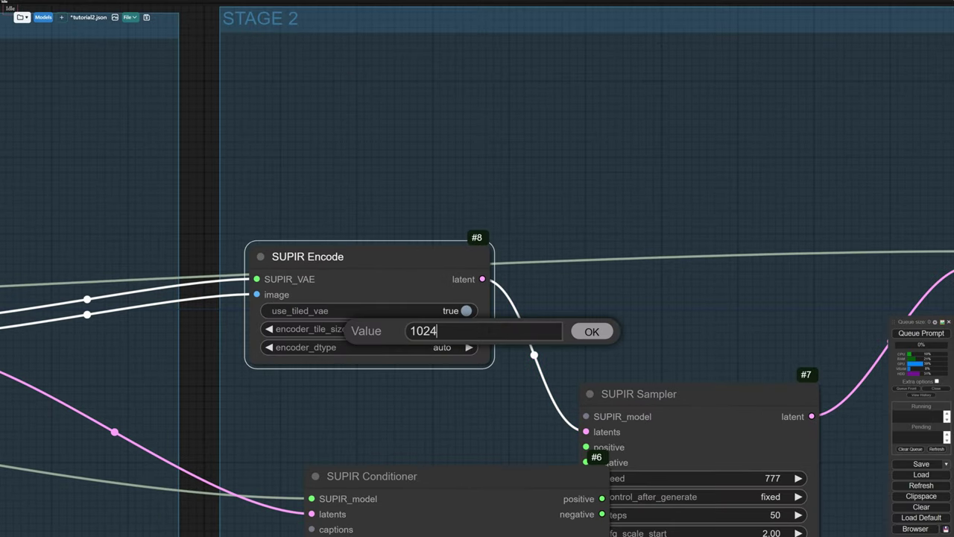
pyautogui.press('Return')
pyautogui.click(443, 348)
pyautogui.click(445, 355)
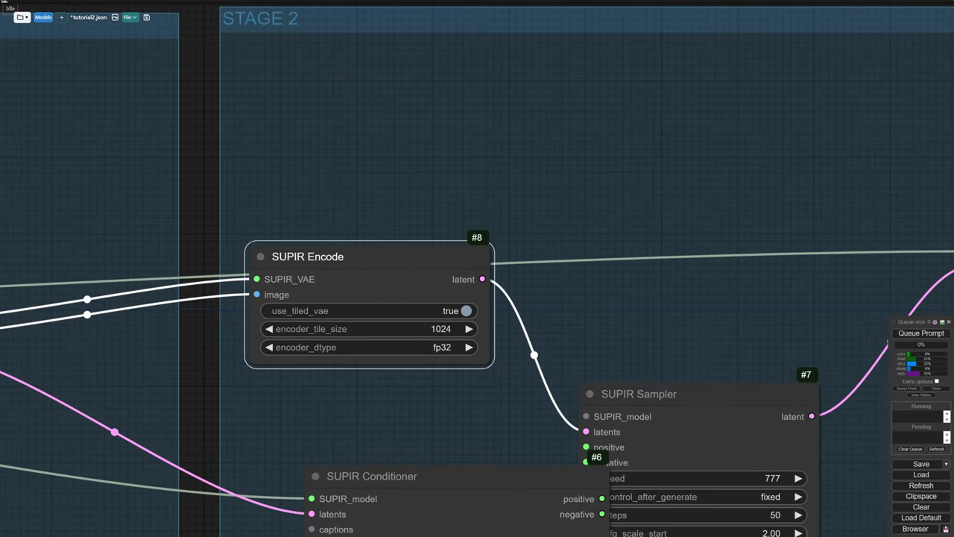
# - Set the SUPIR Decode node's decoder_tile_size to 1024
pyautogui.scroll(-6, 558, 331)
pyautogui.scroll(5, 767, 325)
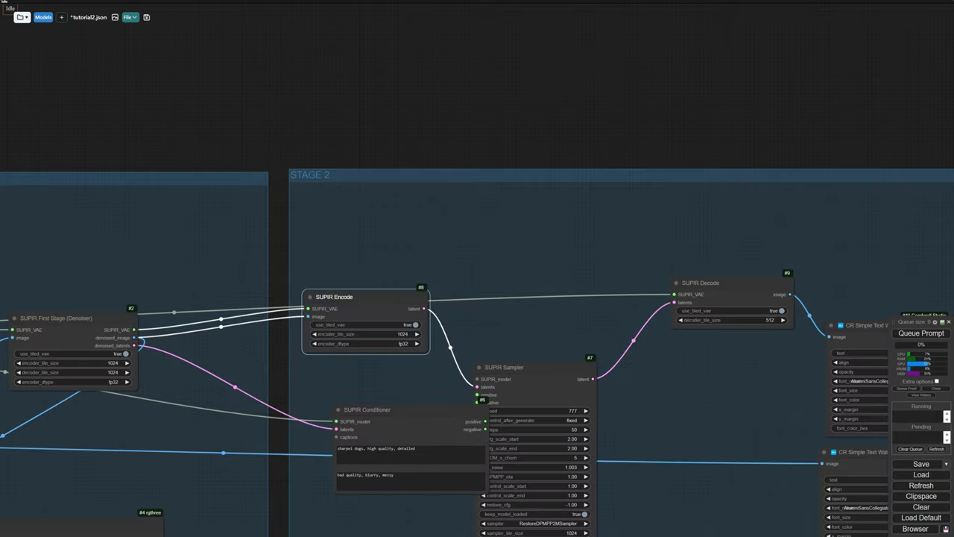
pyautogui.click(768, 319)
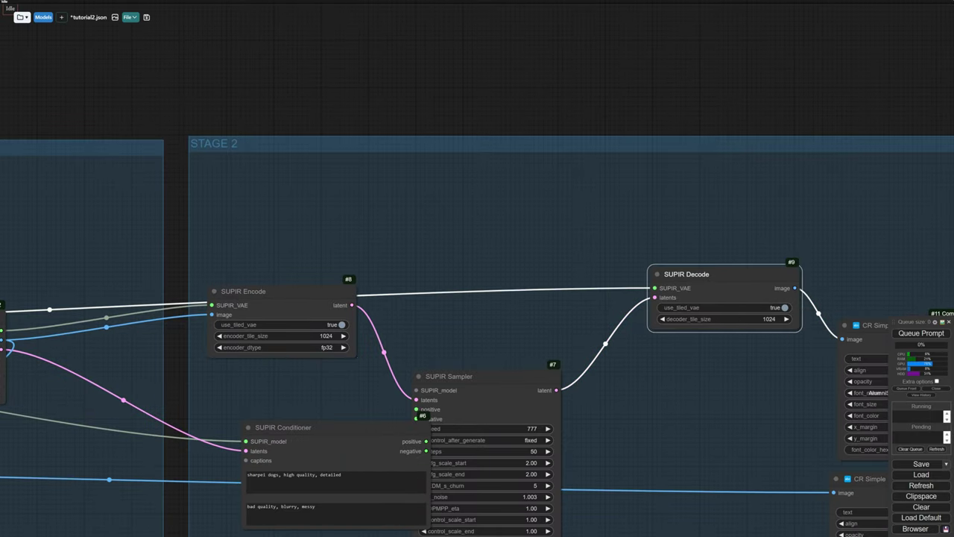
# - Set the diffusion_dtype of the SUPIR Model Loader in Stage 1 to fp32
pyautogui.scroll(-9, 717, 340)
pyautogui.moveTo(717, 340); pyautogui.dragTo(838, 296)
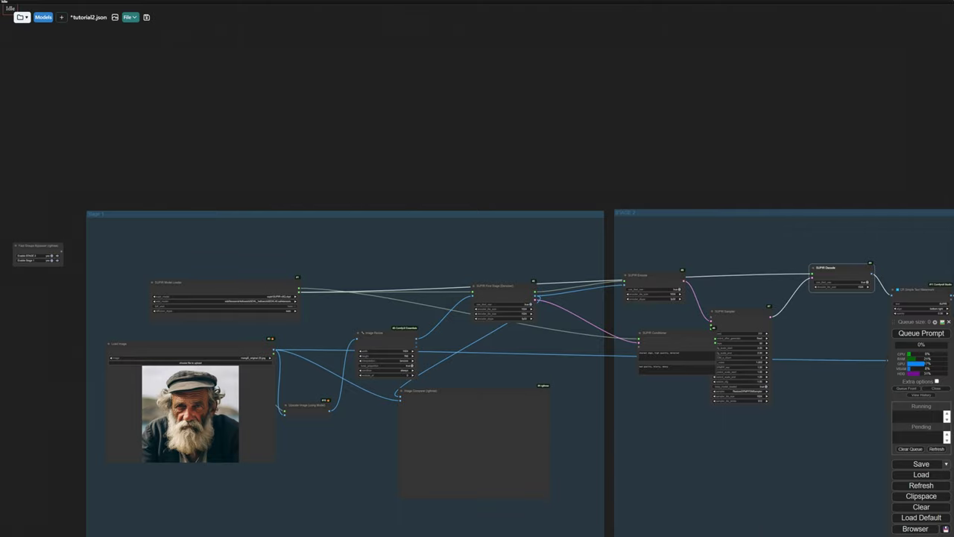
pyautogui.moveTo(477, 186); pyautogui.dragTo(602, 188)
pyautogui.scroll(10, 400, 298)
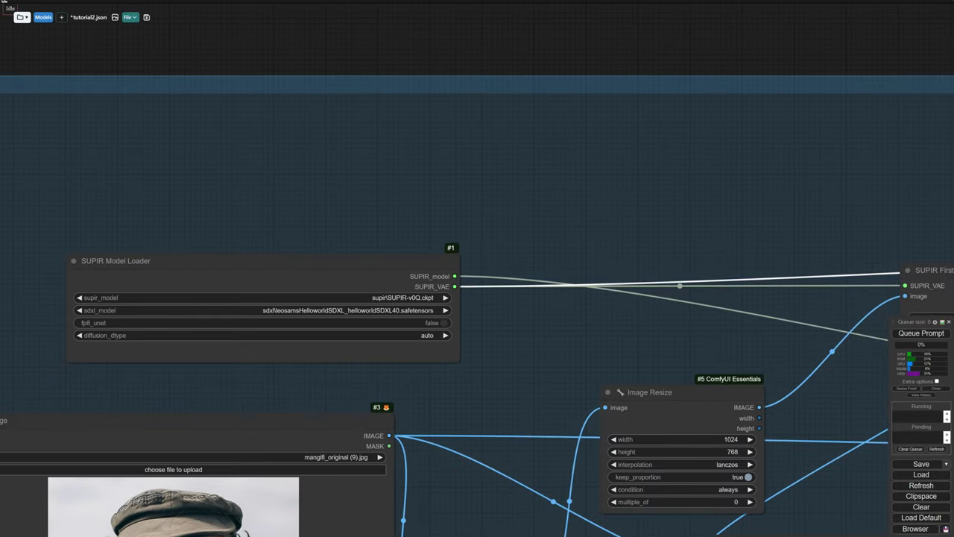
pyautogui.click(406, 311)
pyautogui.click(402, 355)
pyautogui.scroll(5, 401, 346)
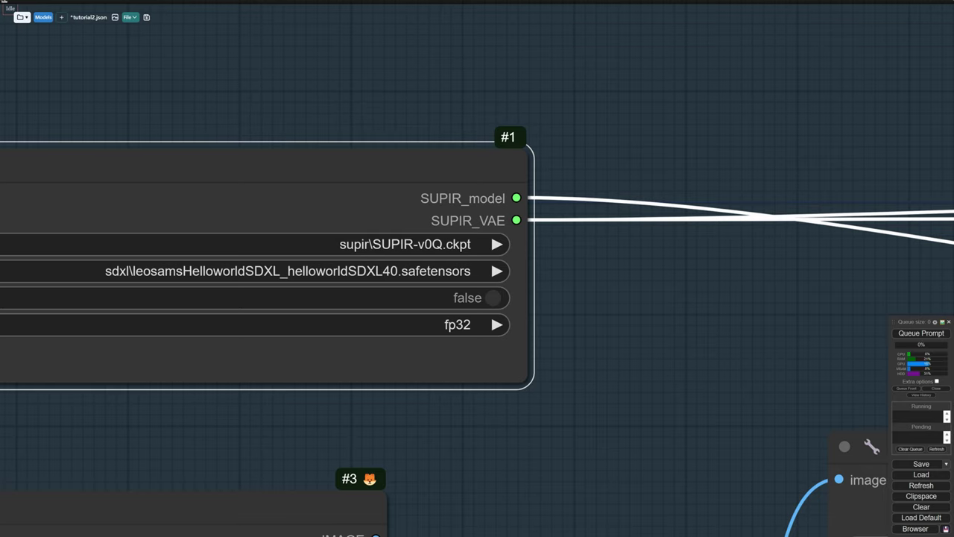
# - Switch to the command console and stop the running ComfyUI server
pyautogui.scroll(-3, 701, 312)
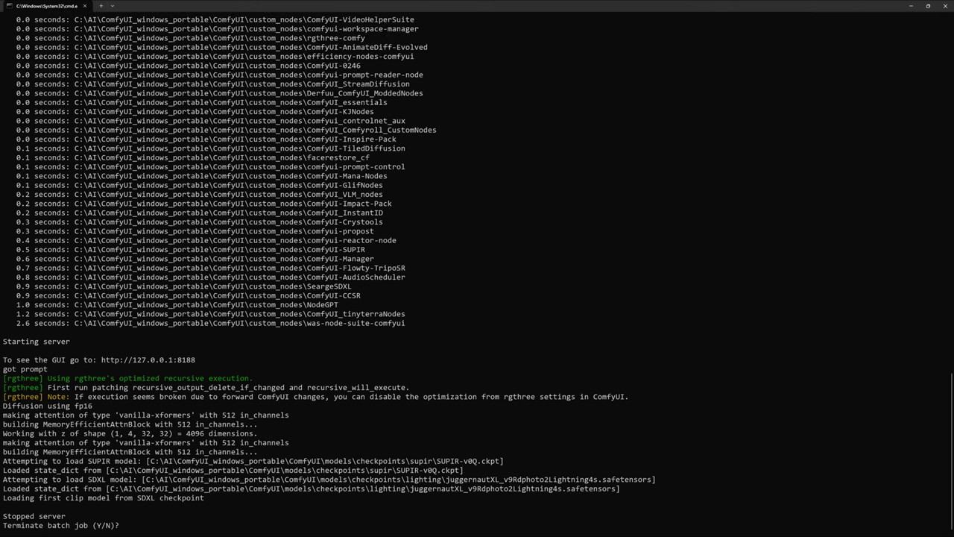
pyautogui.hotkey('ctrl', 'c')
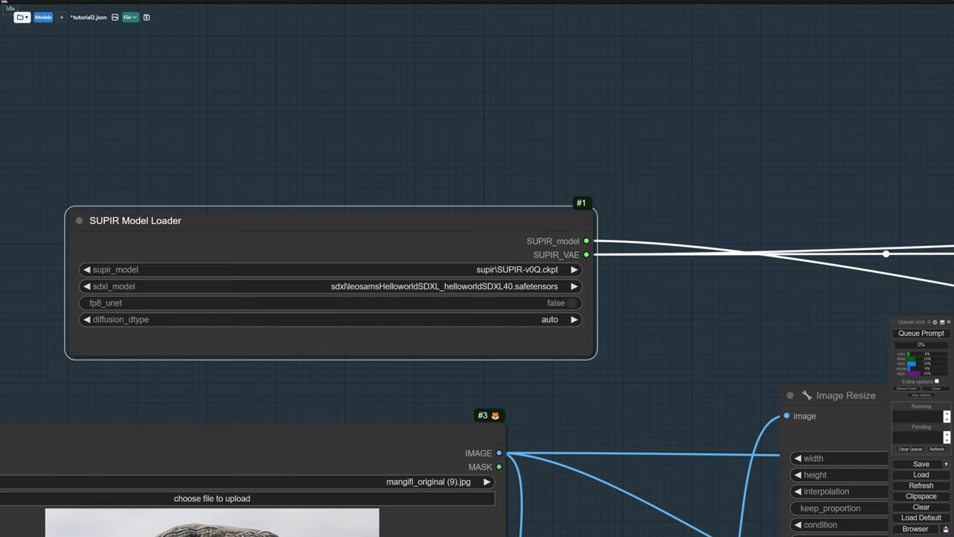
# - Try fp16 as the SUPIR Model Loader's diffusion_dtype and choose another data type from the same options
pyautogui.scroll(9, 506, 300)
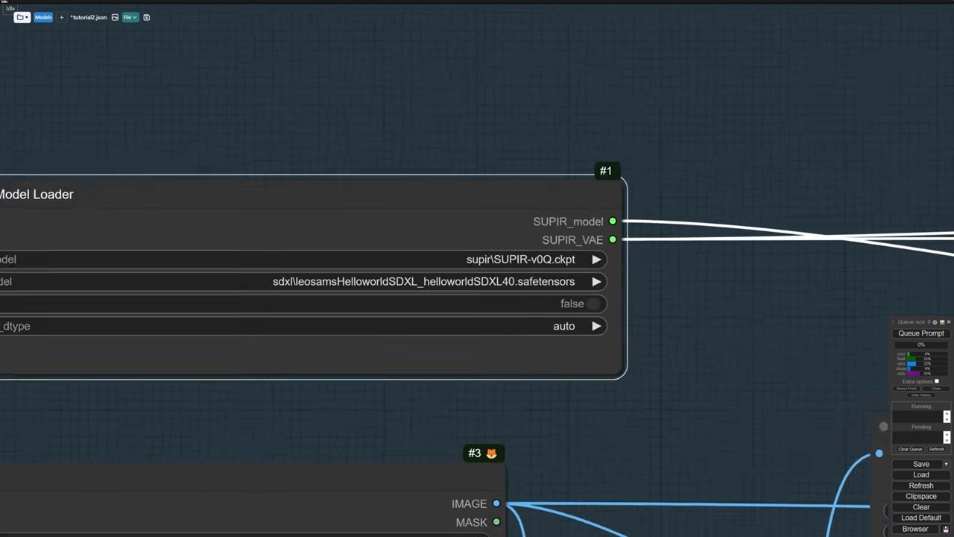
pyautogui.scroll(-5, 507, 300)
pyautogui.moveTo(507, 417)
pyautogui.mouseDown()
pyautogui.moveTo(618, 411)
pyautogui.moveTo(700, 427)
pyautogui.mouseUp()
pyautogui.click(794, 313)
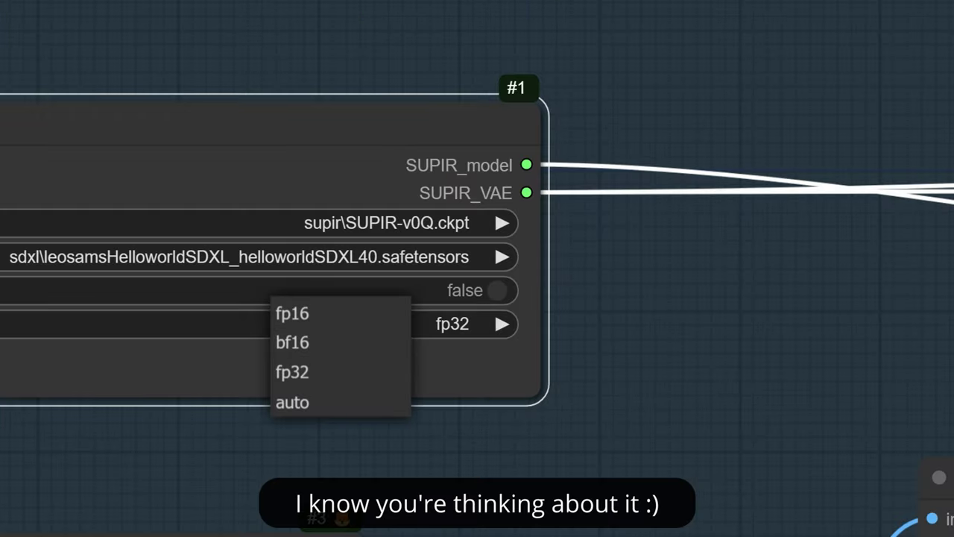
pyautogui.click(290, 311)
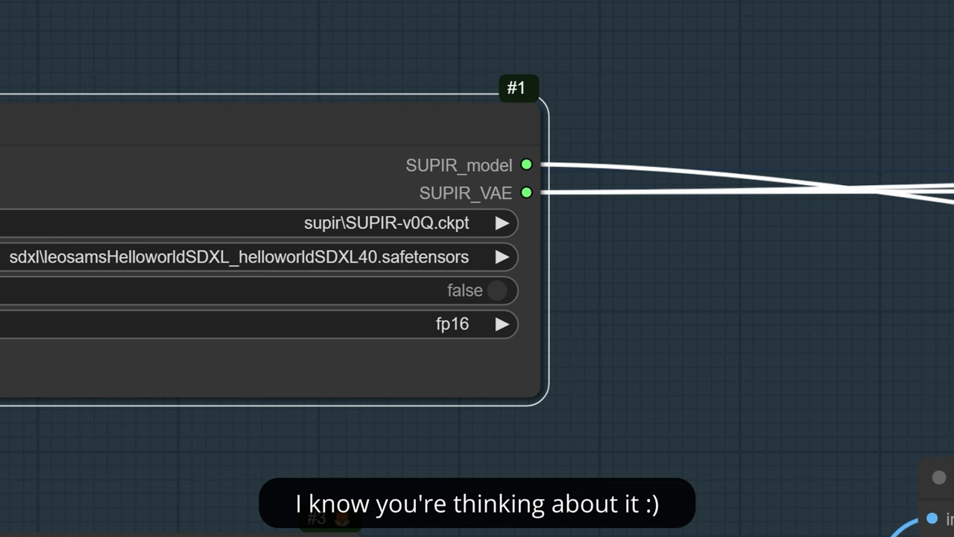
pyautogui.click(313, 323)
pyautogui.click(328, 382)
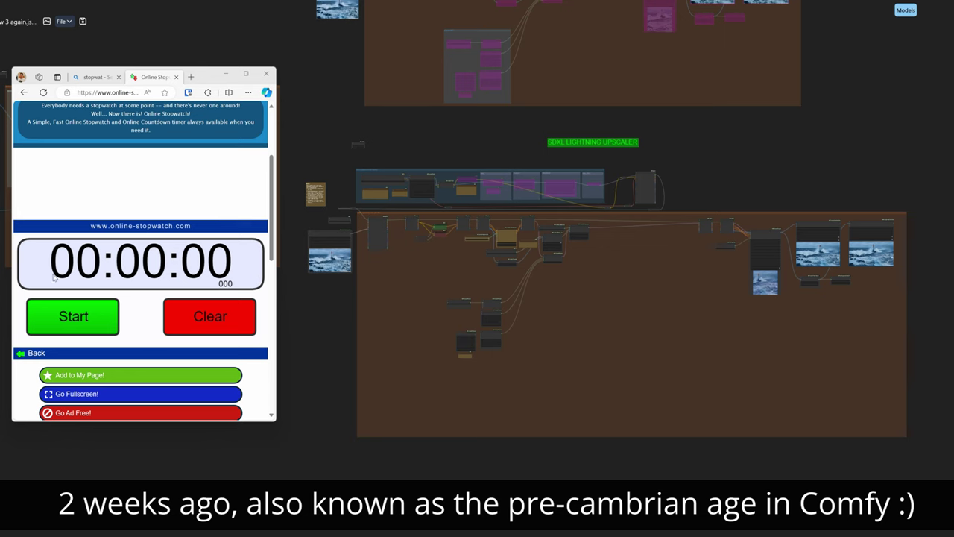
# - Start the online stopwatch and switch back to the SDXL Lightning upscaler workflow in ComfyUI
pyautogui.click(73, 316)
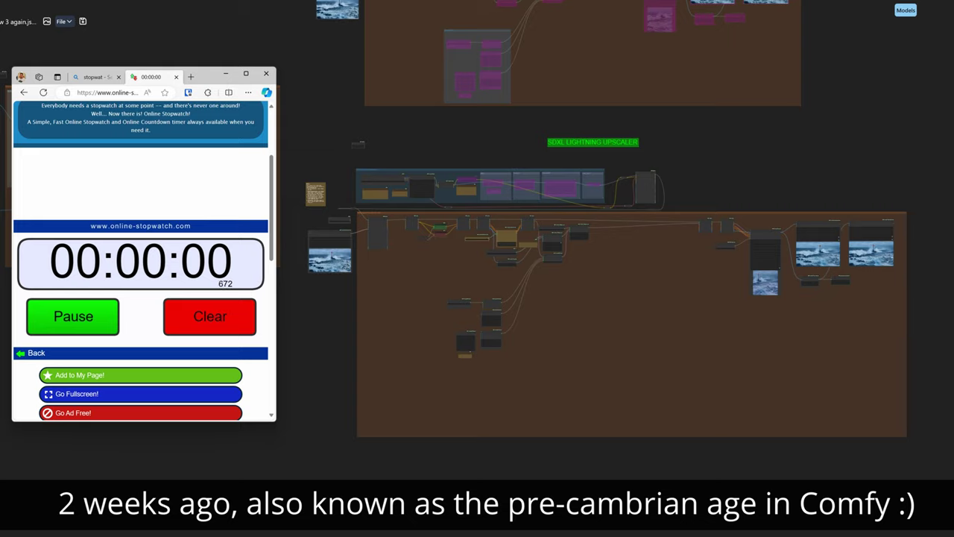
pyautogui.hotkey('alt', 'Tab')
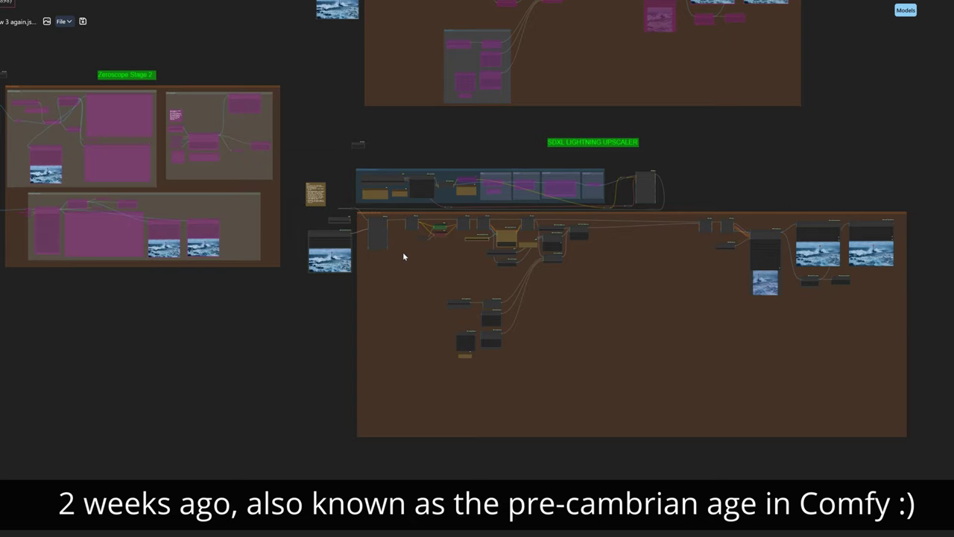
# - Examine the Lightning checkpoint in the SUPIR Model Loader and the node settings across Stage 1 and Stage 2
pyautogui.scroll(10, 399, 257)
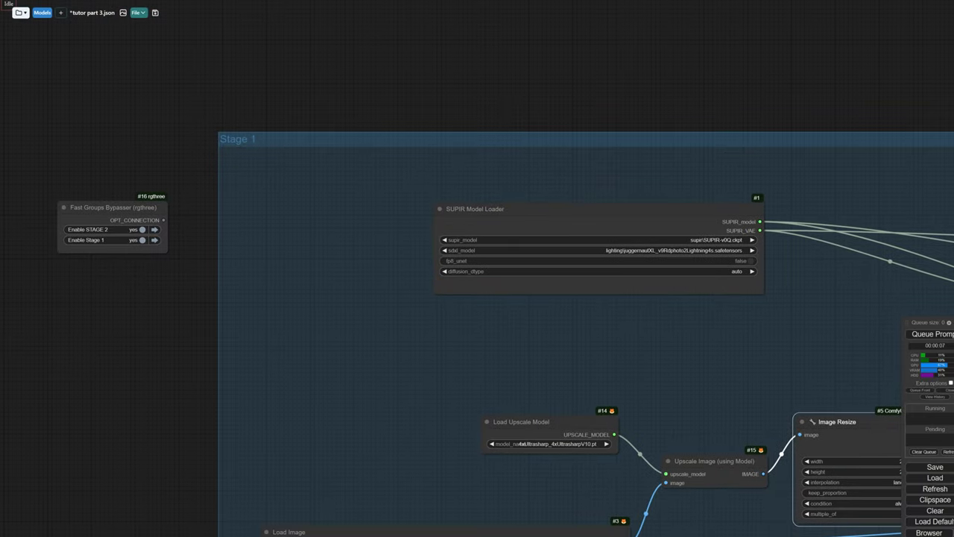
pyautogui.scroll(8, 659, 266)
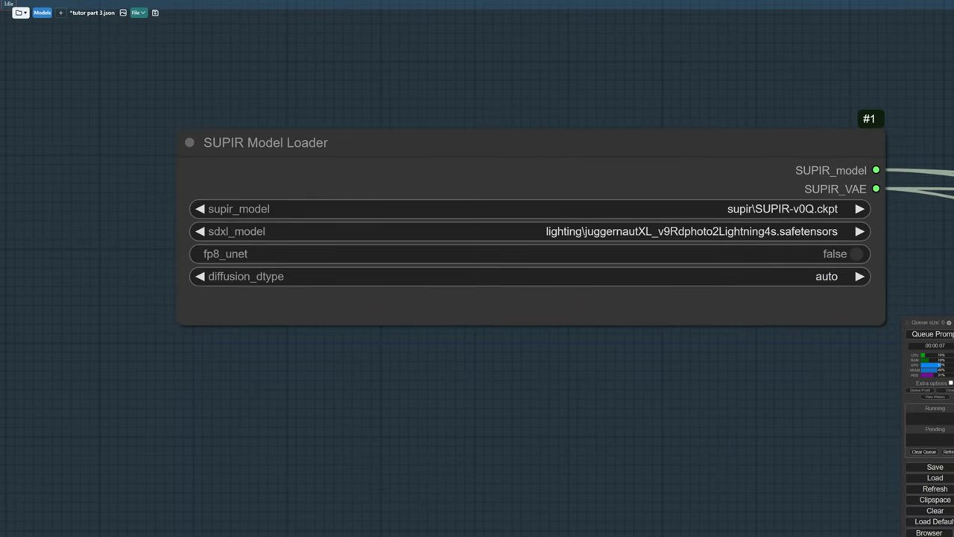
pyautogui.scroll(-10, 725, 232)
pyautogui.moveTo(709, 320); pyautogui.dragTo(539, 309)
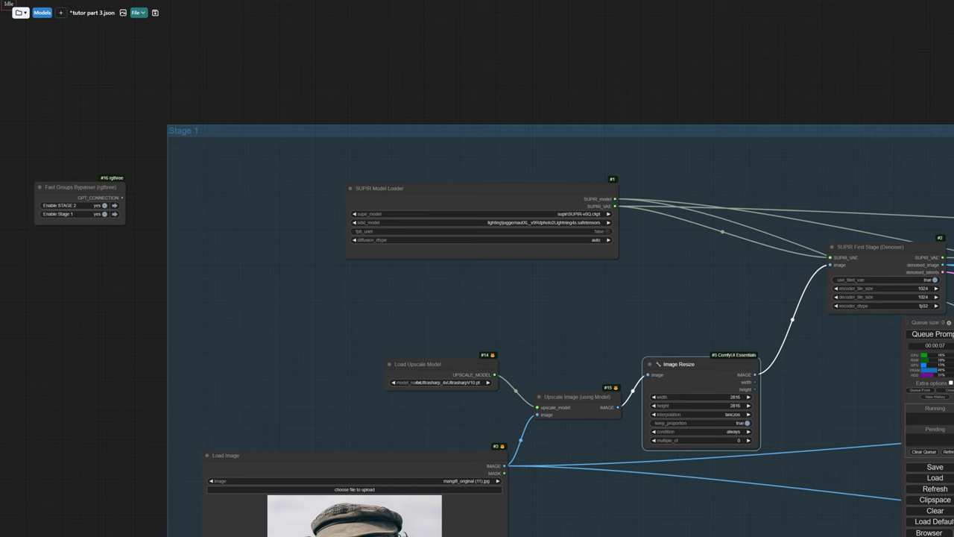
pyautogui.moveTo(709, 320); pyautogui.dragTo(467, 281)
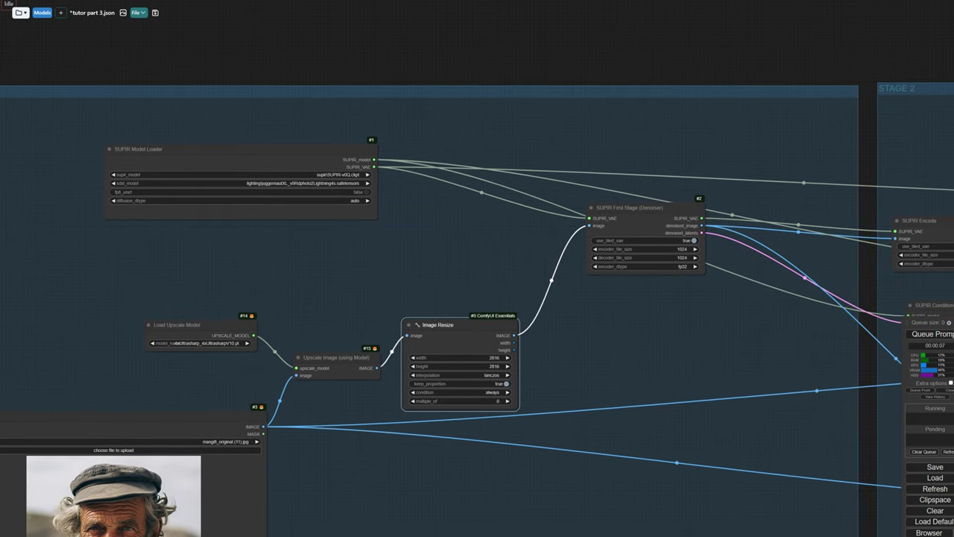
pyautogui.moveTo(709, 321); pyautogui.dragTo(307, 254)
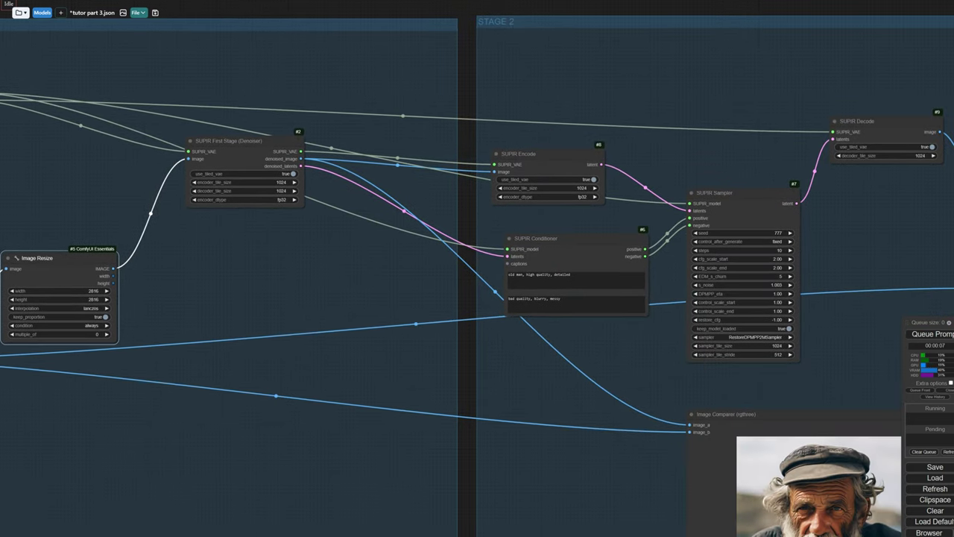
pyautogui.scroll(-1, 477, 269)
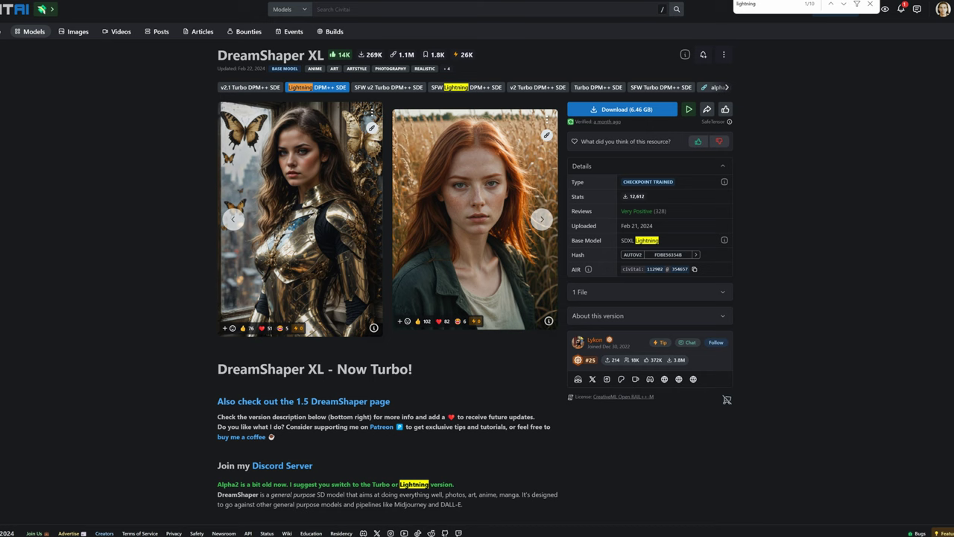
# - Highlight the DreamShaper XL page's recommendation on sampling steps and CFG scale for the Lightning version
pyautogui.scroll(-5, 477, 298)
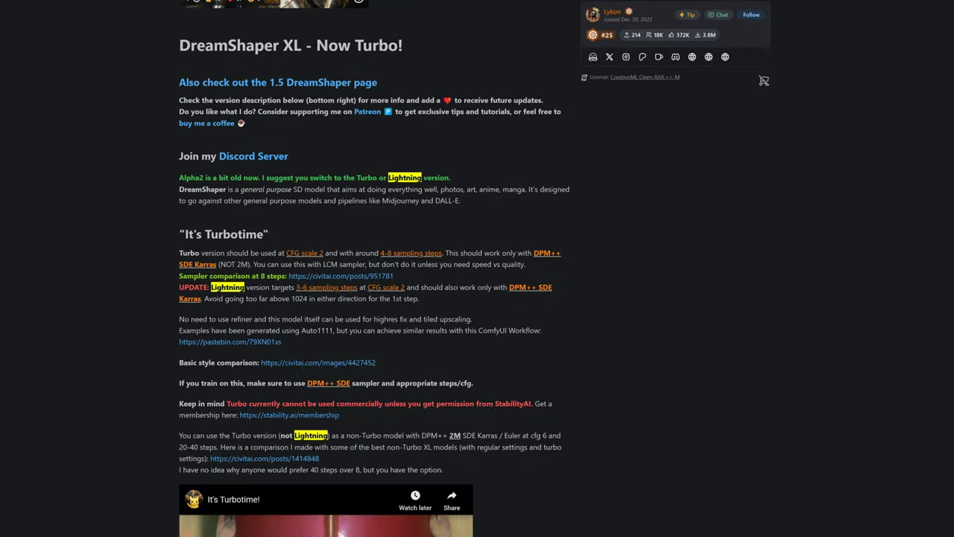
pyautogui.moveTo(35, 287); pyautogui.dragTo(589, 287)
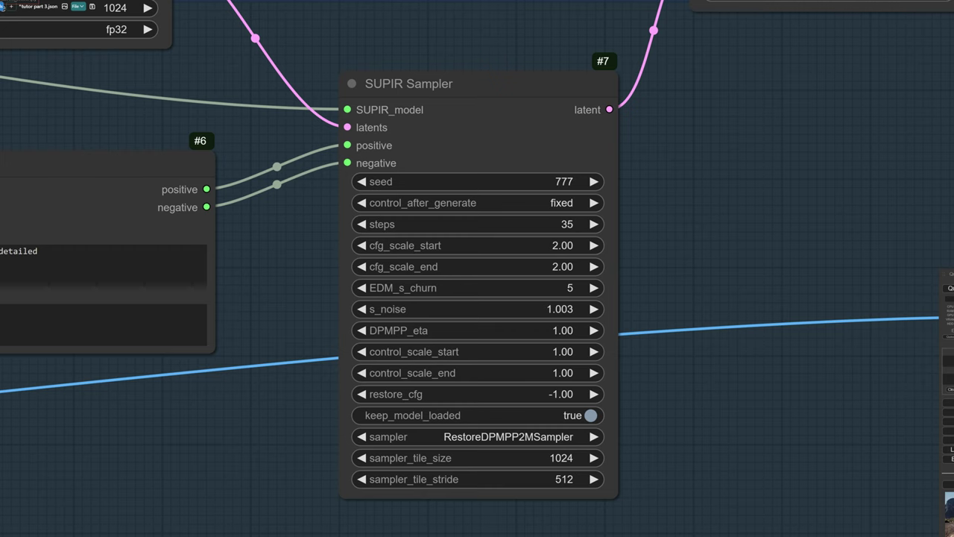
# - Set the SUPIR Sampler's steps to 10
pyautogui.click(477, 224)
pyautogui.write('10')
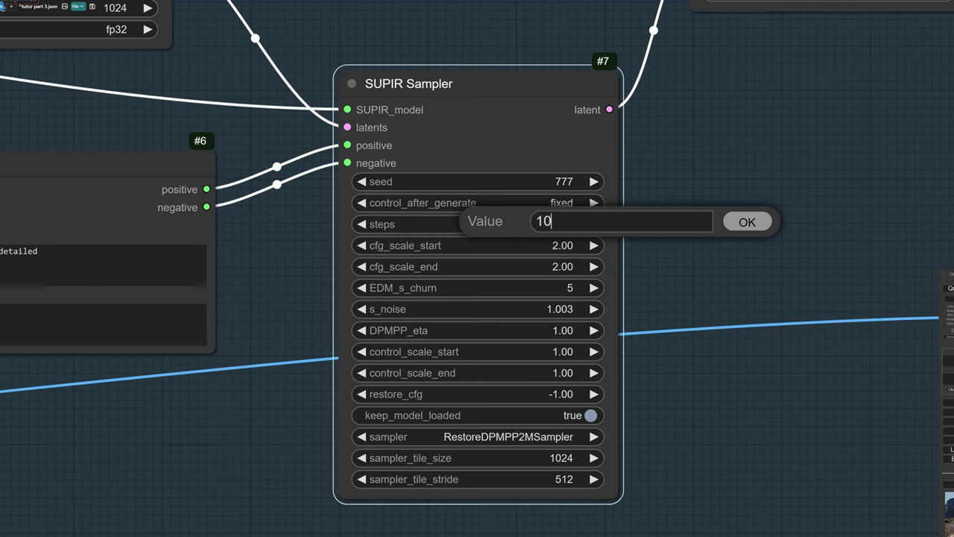
pyautogui.press('Return')
# - Set the SUPIR Sampler's cfg_scale_start to 1.8 and enter a new cfg_scale_end value
pyautogui.click(477, 245)
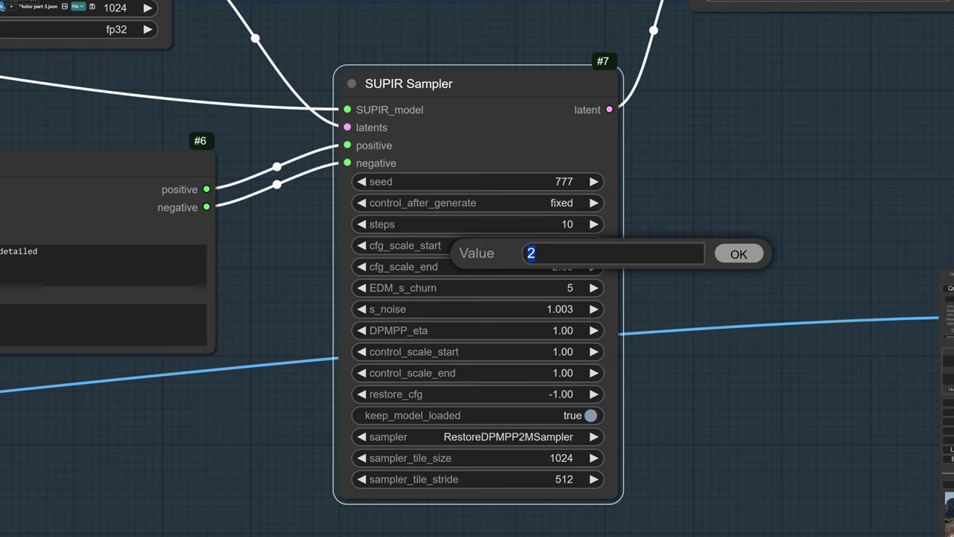
pyautogui.write('1.8')
pyautogui.press('Return')
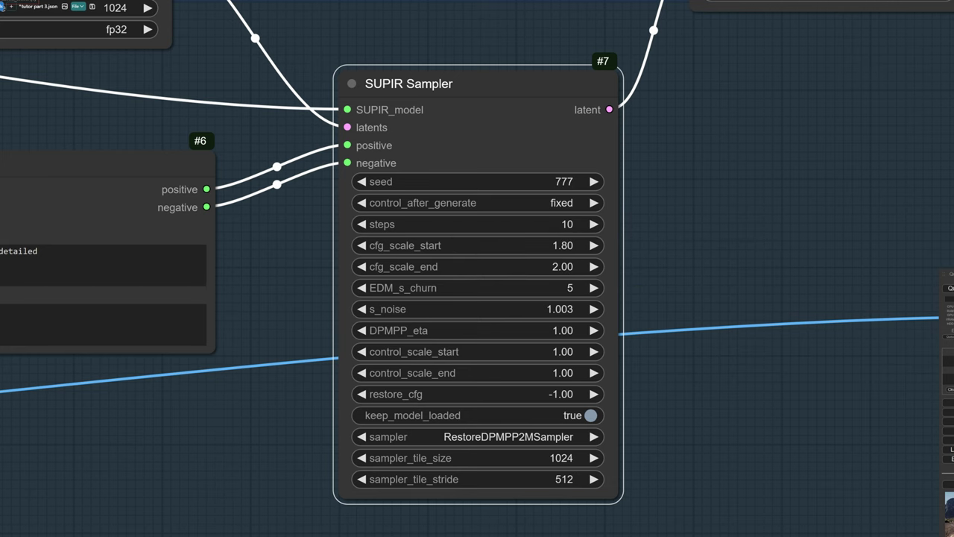
pyautogui.click(477, 266)
pyautogui.write('1')
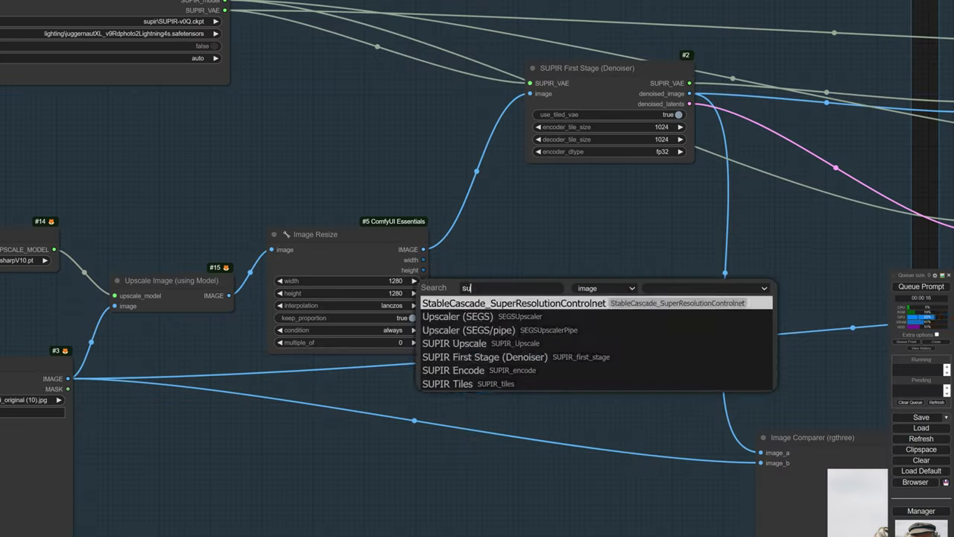
# - Search for supir and add a SUPIR Tiles node connected to the Image Resize node's image output
pyautogui.write('pir')
pyautogui.press('Down')
pyautogui.press('Down')
pyautogui.press('Down')
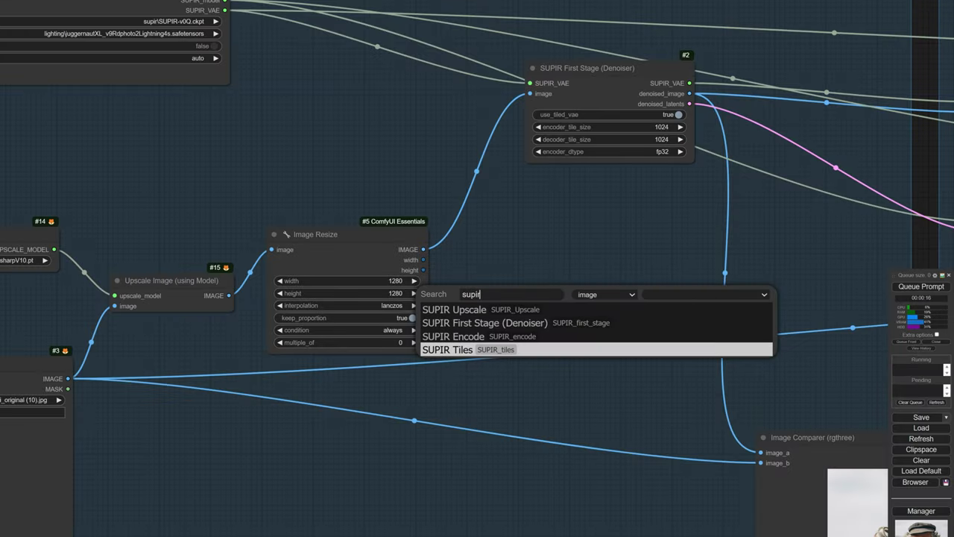
pyautogui.press('Return')
# - Set the SUPIR Tiles node's tile_size to 1024 and tile_stride to 512, matching the SUPIR Sampler's tile settings
pyautogui.scroll(6, 577, 318)
pyautogui.scroll(-6, 649, 382)
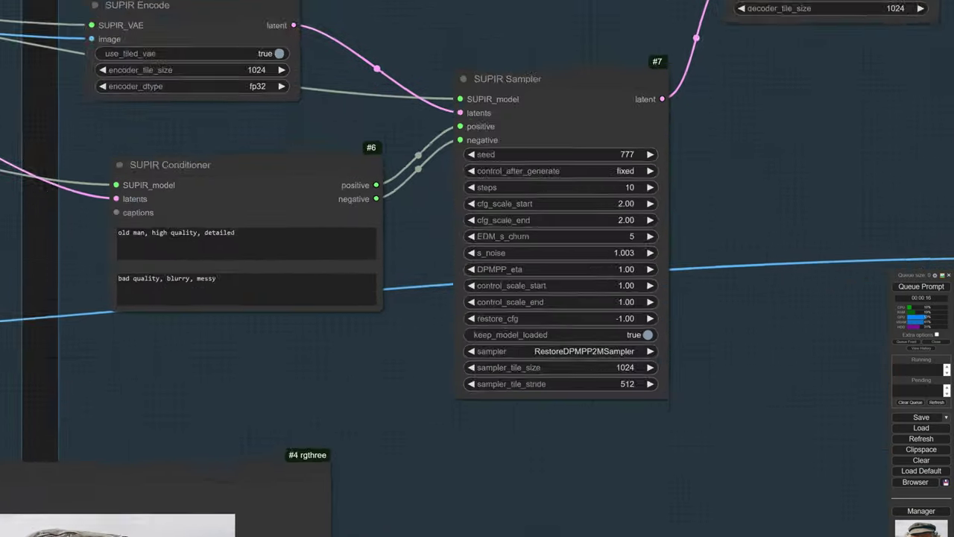
pyautogui.scroll(14, 615, 369)
pyautogui.scroll(-19, 597, 380)
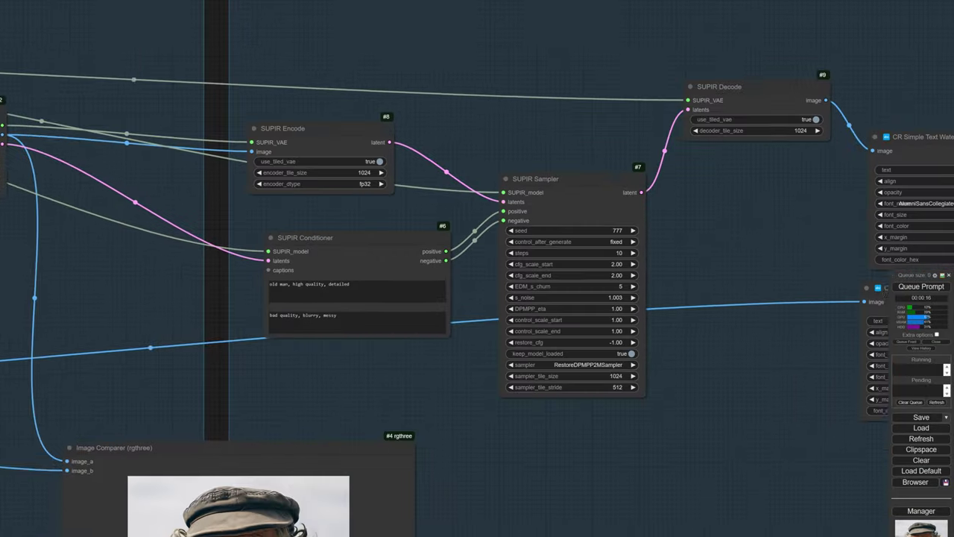
pyautogui.moveTo(149, 350); pyautogui.dragTo(656, 320)
pyautogui.scroll(15, 406, 336)
pyautogui.click(341, 316)
pyautogui.write('1024')
pyautogui.press('Return')
pyautogui.click(345, 341)
pyautogui.write('512')
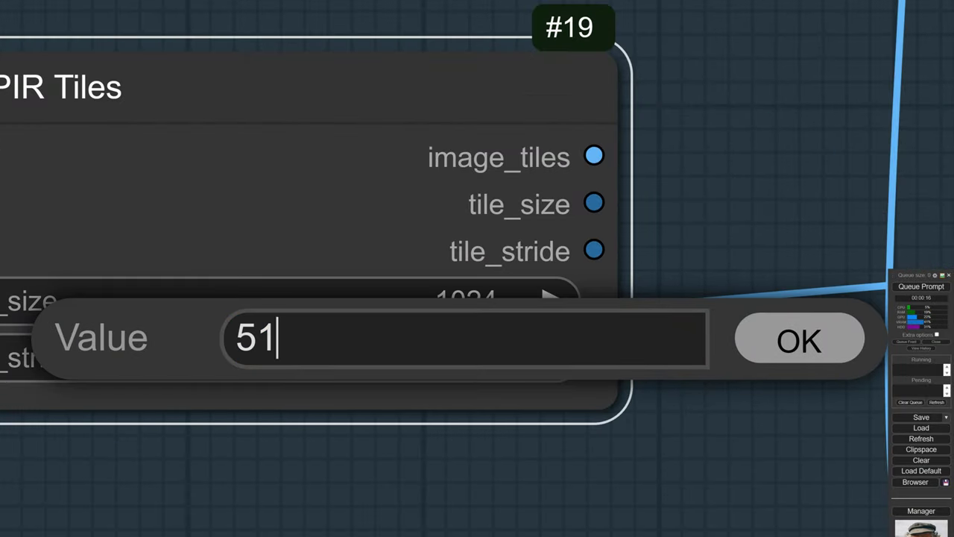
pyautogui.press('Return')
# - Connect the SUPIR Tiles node's image_tiles output to a new Preview Image node and queue the prompt
pyautogui.scroll(-7, 476, 384)
pyautogui.moveTo(535, 268); pyautogui.dragTo(596, 301)
pyautogui.write('preview')
pyautogui.press('Return')
pyautogui.hotkey('ctrl', 'Return')
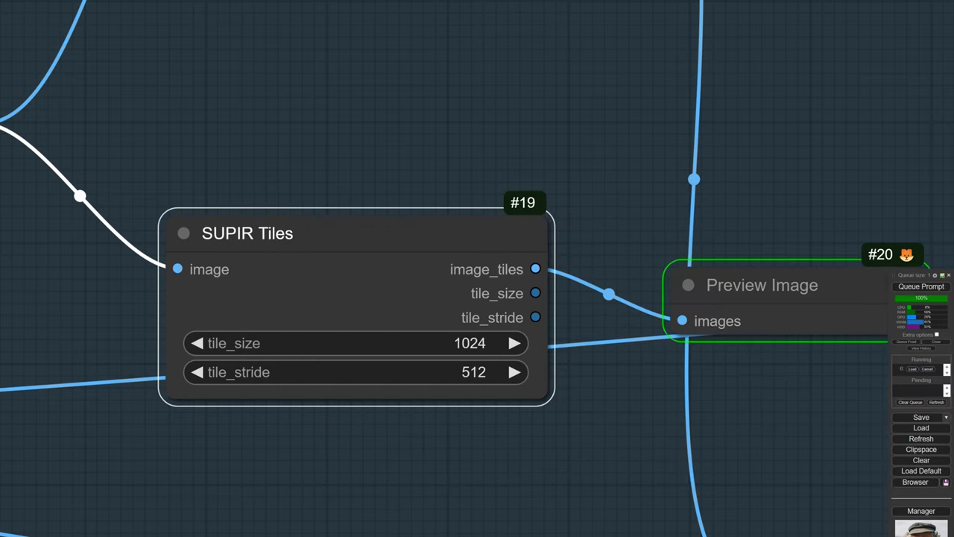
# - Open a single tile in the Preview Image node and step through the following tiles
pyautogui.scroll(6, 428, 302)
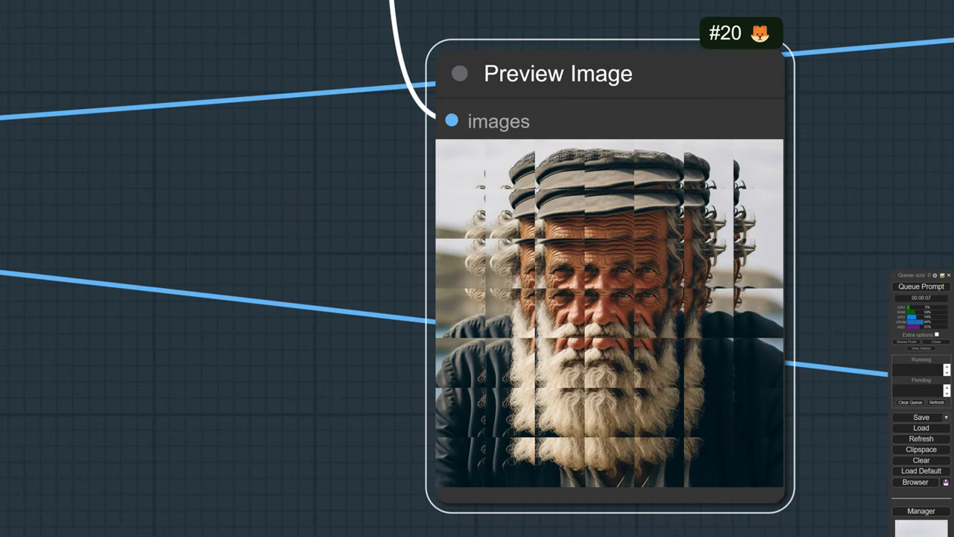
pyautogui.scroll(3, 727, 302)
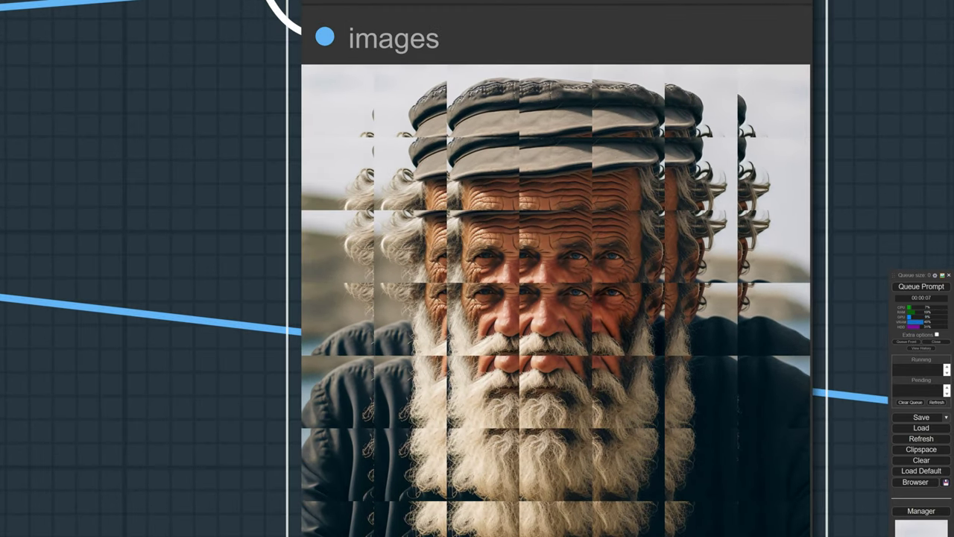
pyautogui.click(410, 100)
pyautogui.click(750, 522)
pyautogui.click(751, 522)
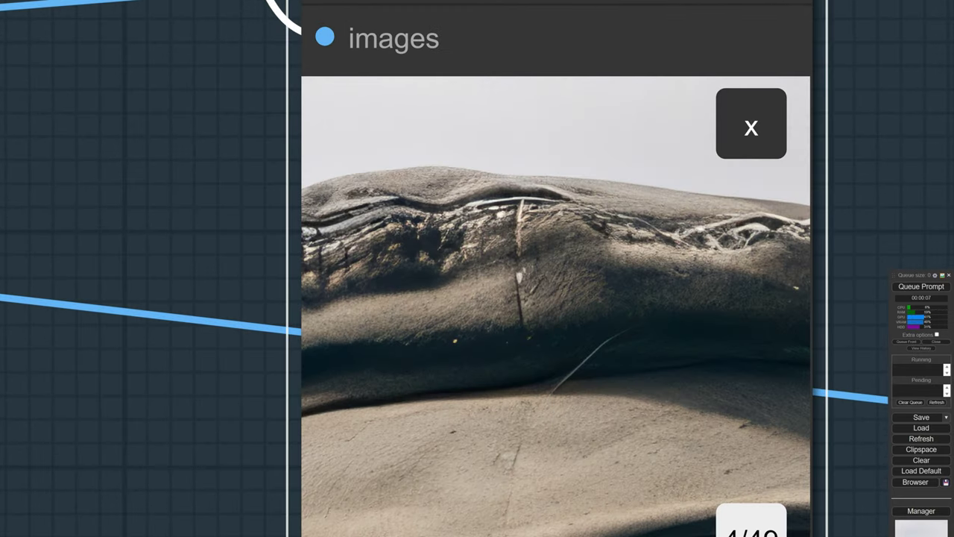
# - Step through more of the SUPIR tiles in the Preview Image node, examining how they divide and overlap the portrait
pyautogui.click(750, 522)
pyautogui.click(750, 522)
pyautogui.click(750, 522)
pyautogui.press('Right')
pyautogui.press('Right')
pyautogui.press('Right')
pyautogui.press('Right')
pyautogui.press('Right')
pyautogui.press('Right')
pyautogui.press('Right')
pyautogui.press('Right')
pyautogui.press('Right')
pyautogui.press('Right')
pyautogui.press('Right')
pyautogui.press('Right')
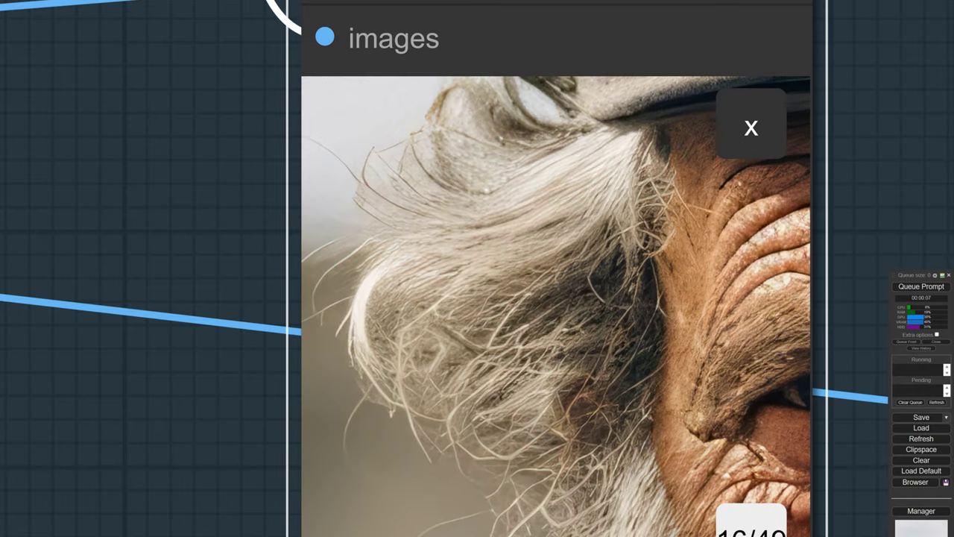
pyautogui.press('Right')
pyautogui.press('Right')
pyautogui.press('Right')
pyautogui.press('Right')
pyautogui.press('Right')
pyautogui.press('Right')
pyautogui.press('Right')
pyautogui.press('Right')
pyautogui.press('Right')
pyautogui.press('Right')
pyautogui.press('Right')
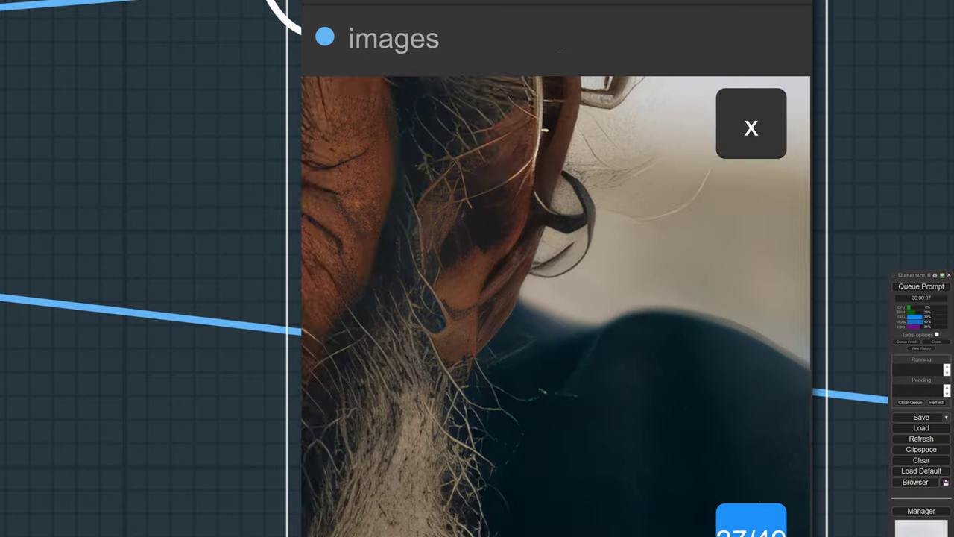
pyautogui.press('Right')
pyautogui.press('Right')
pyautogui.press('Right')
pyautogui.press('Right')
pyautogui.press('Escape')
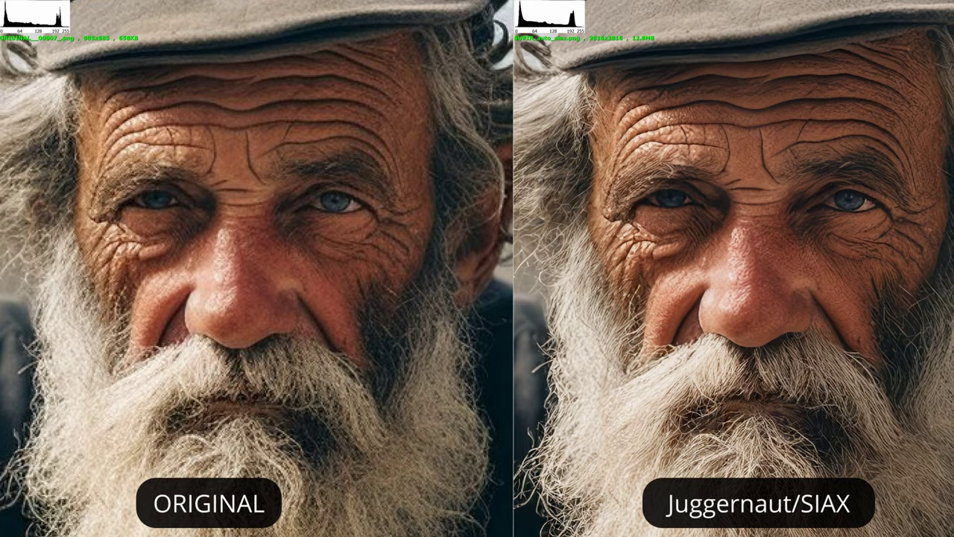
# - Remove the Load Upscale Model node and bypass the Upscale Image (using Model) node ahead of Image Resize
pyautogui.scroll(3, 264, 283)
pyautogui.moveTo(265, 284); pyautogui.dragTo(306, 301)
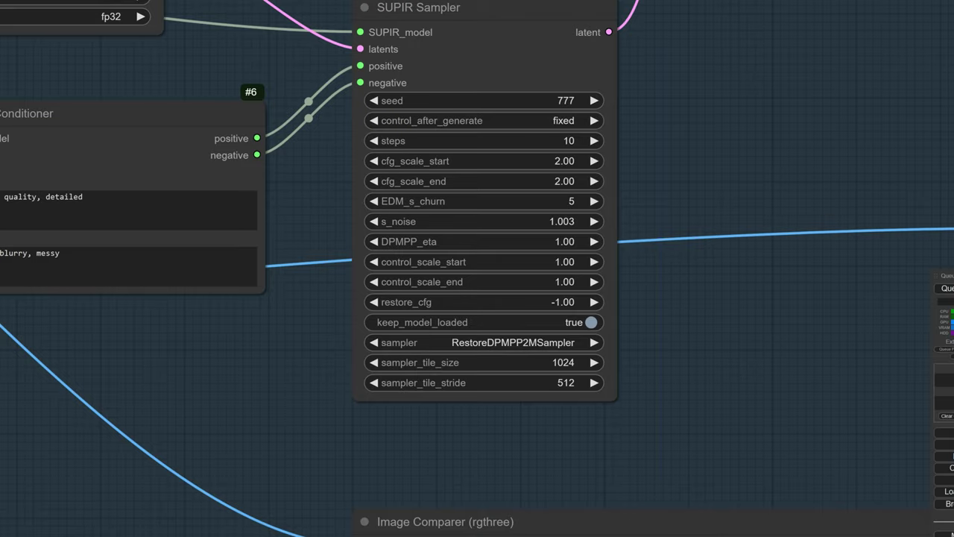
pyautogui.scroll(2, 514, 46)
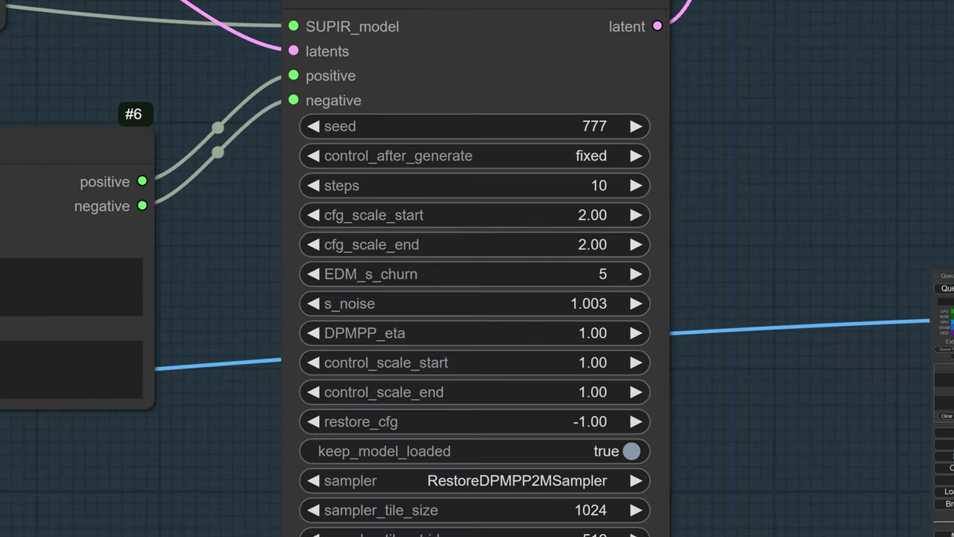
pyautogui.scroll(-10, 494, 145)
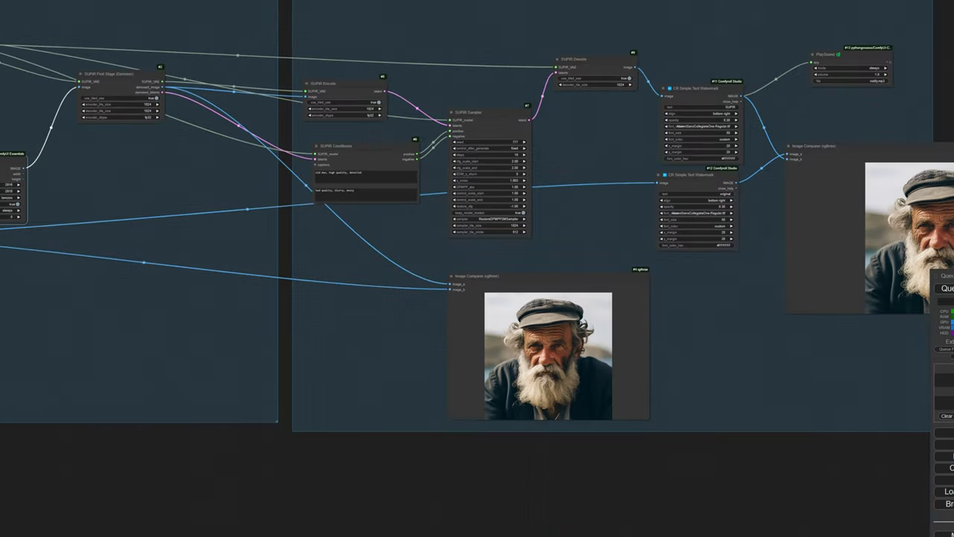
pyautogui.moveTo(112, 336); pyautogui.dragTo(690, 341)
pyautogui.scroll(9, 454, 172)
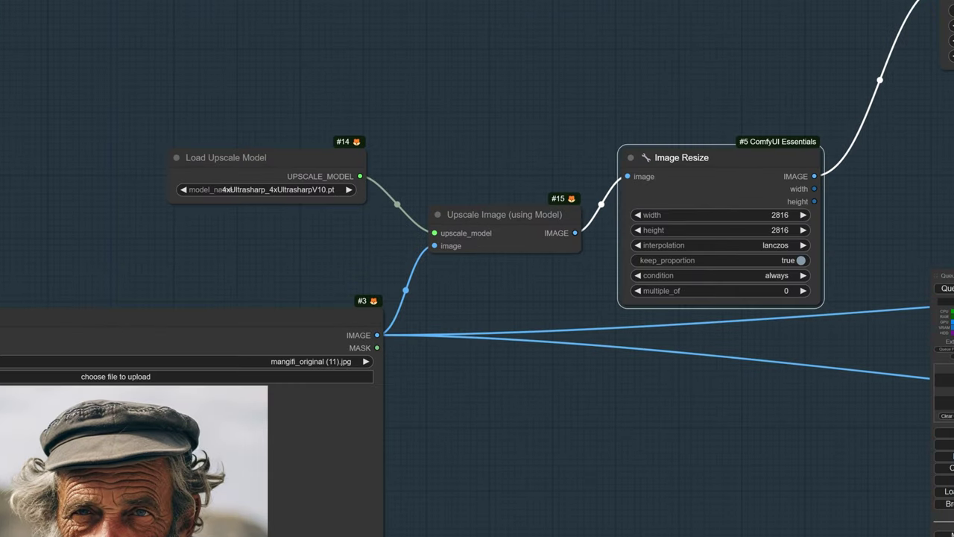
pyautogui.moveTo(253, 157); pyautogui.dragTo(276, 77)
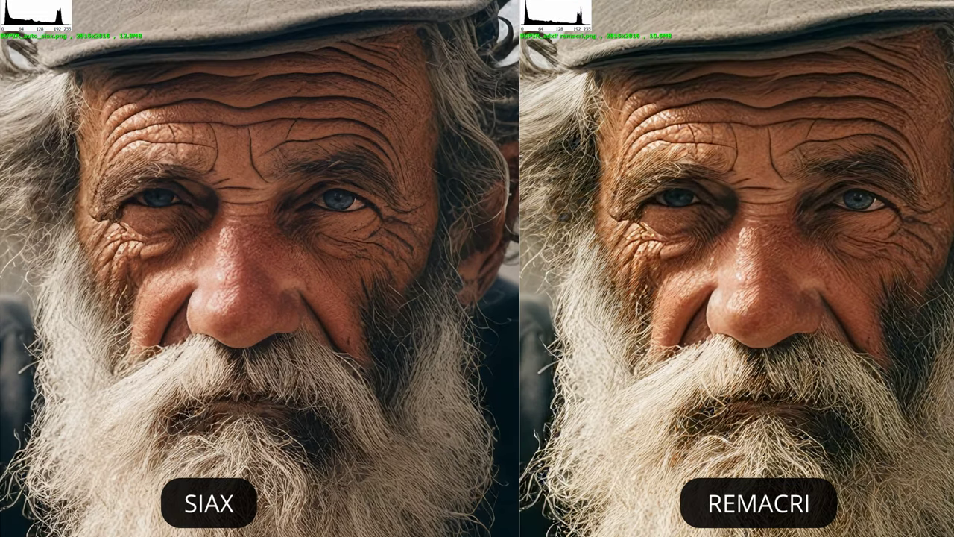
pyautogui.scroll(2, 260, 268)
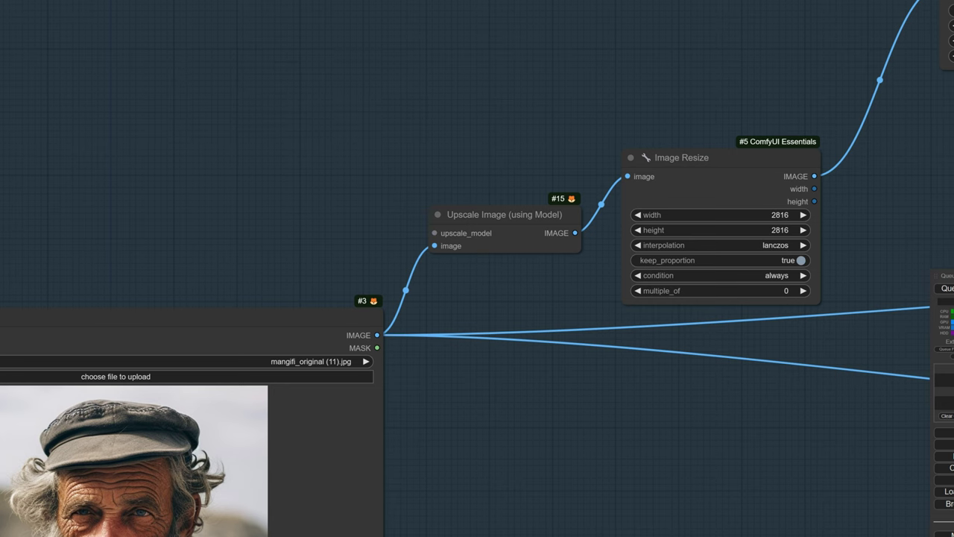
pyautogui.rightClick(495, 212)
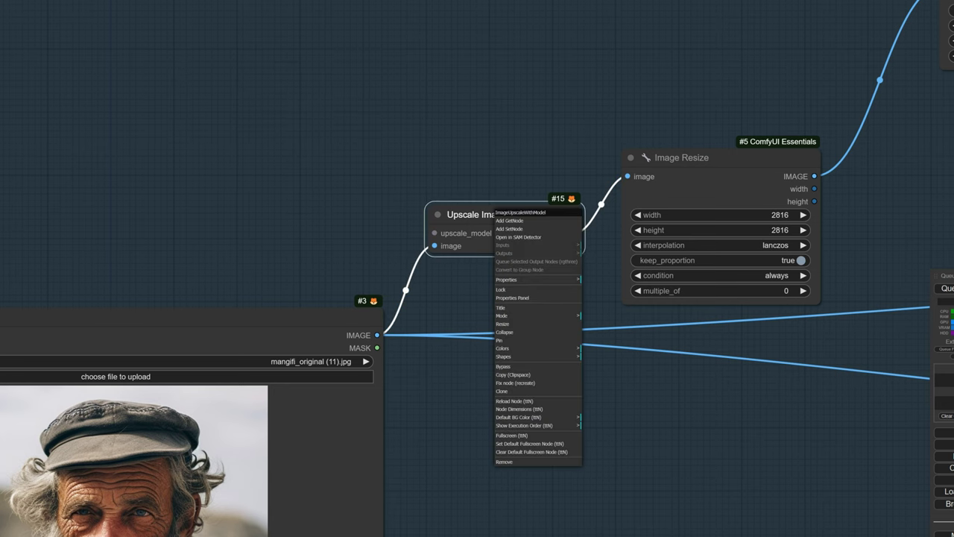
pyautogui.click(504, 366)
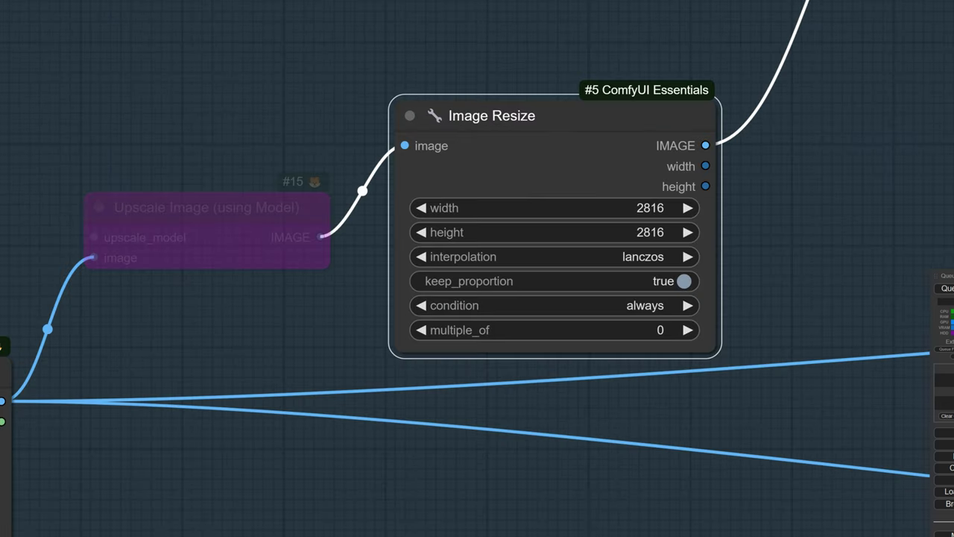
# - Go to the SUPIR Sampler node and review its sampling settings
pyautogui.scroll(-13, 644, 309)
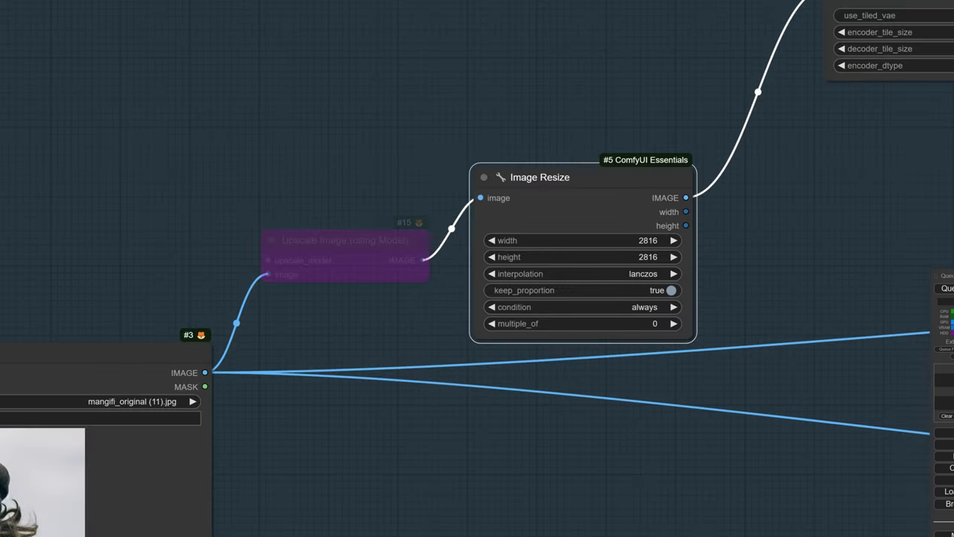
pyautogui.moveTo(842, 298); pyautogui.dragTo(175, 203)
pyautogui.scroll(14, 511, 112)
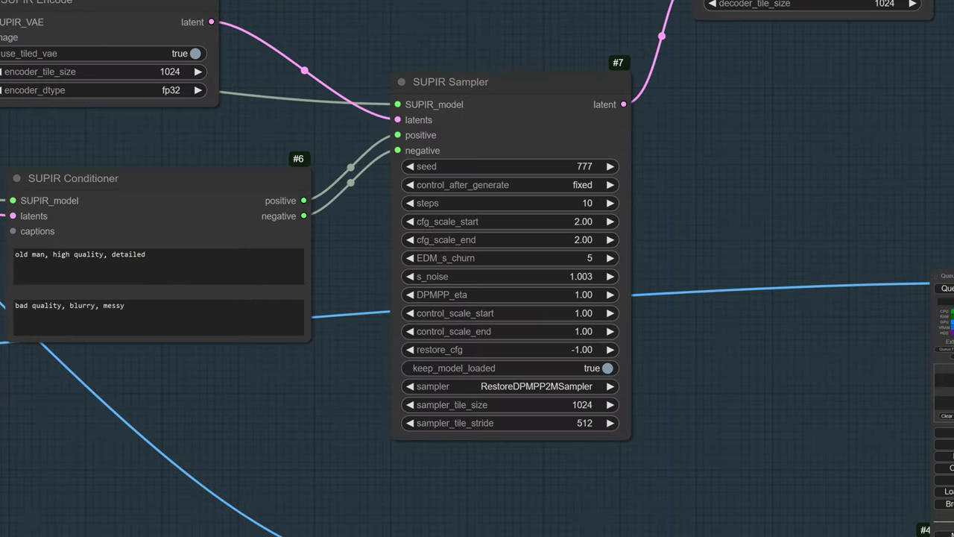